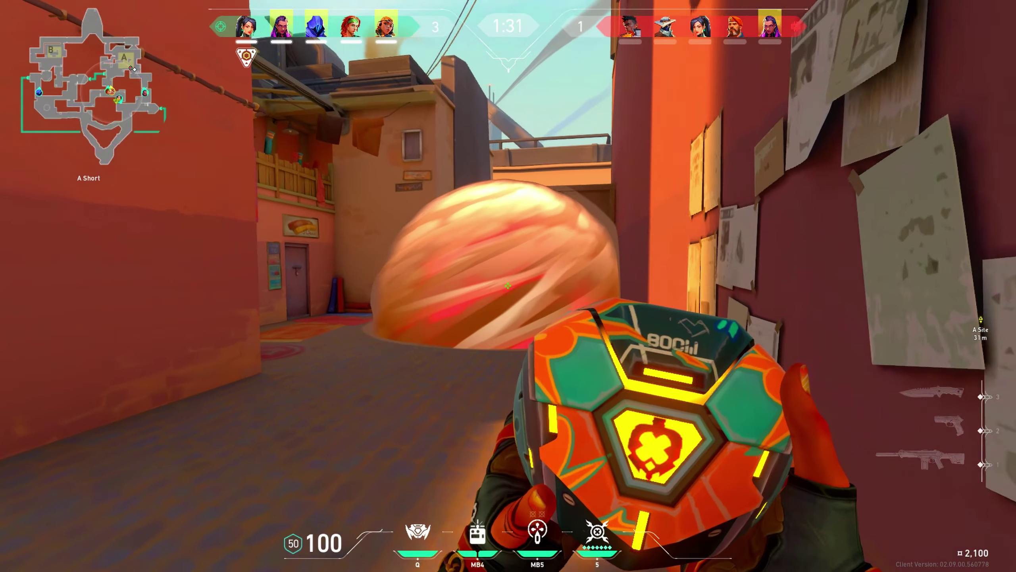
# Throw the Boom Bot into the smoke, then throw the paint shell grenade
pyautogui.click(508, 285)
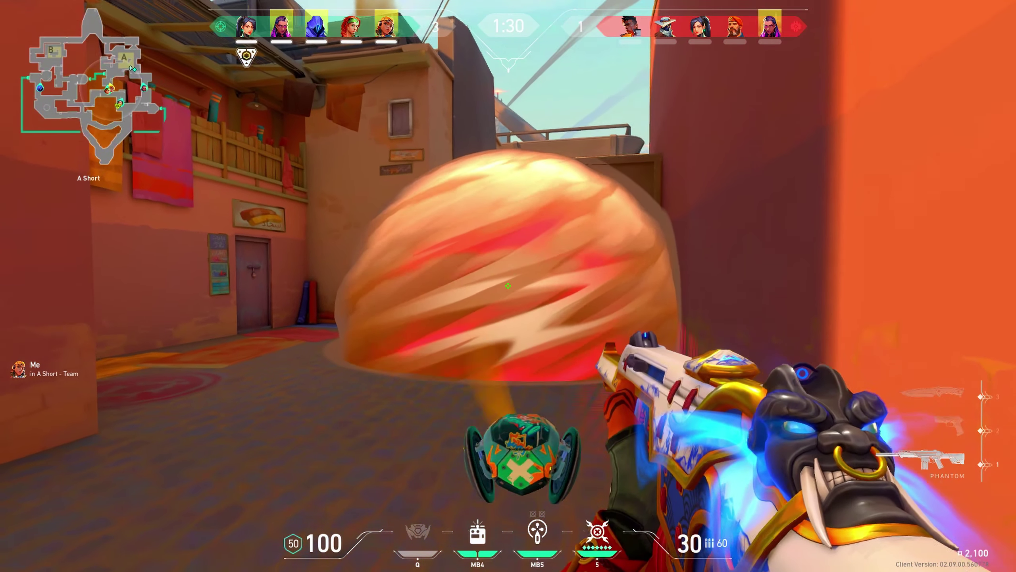
pyautogui.press('3')
pyautogui.press('1')
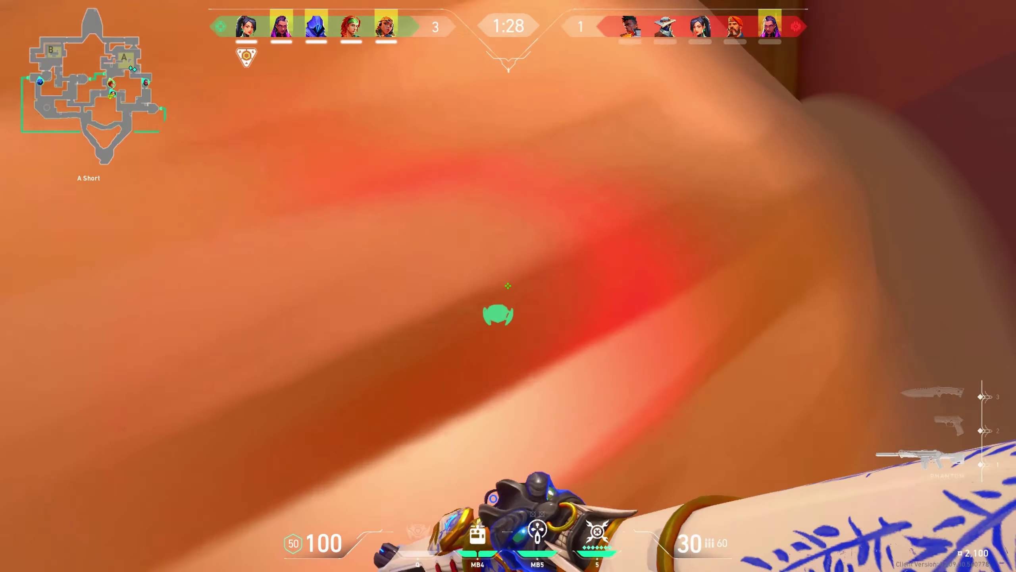
pyautogui.click(508, 286)
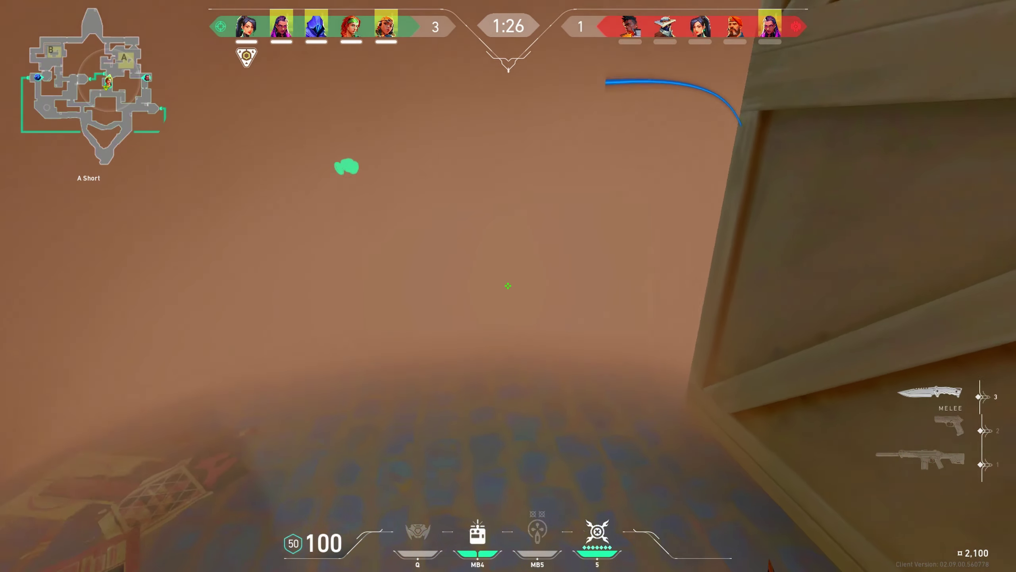
# Swap to the knife, then equip the rocket ultimate and fire it onto A site
pyautogui.press('3')
pyautogui.press('1')
pyautogui.press('3')
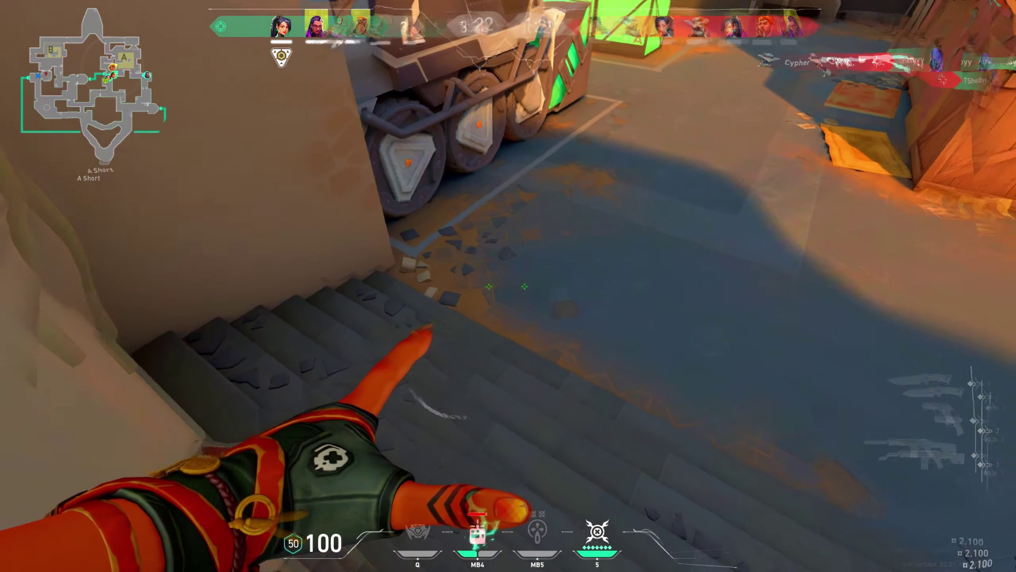
pyautogui.press('5')
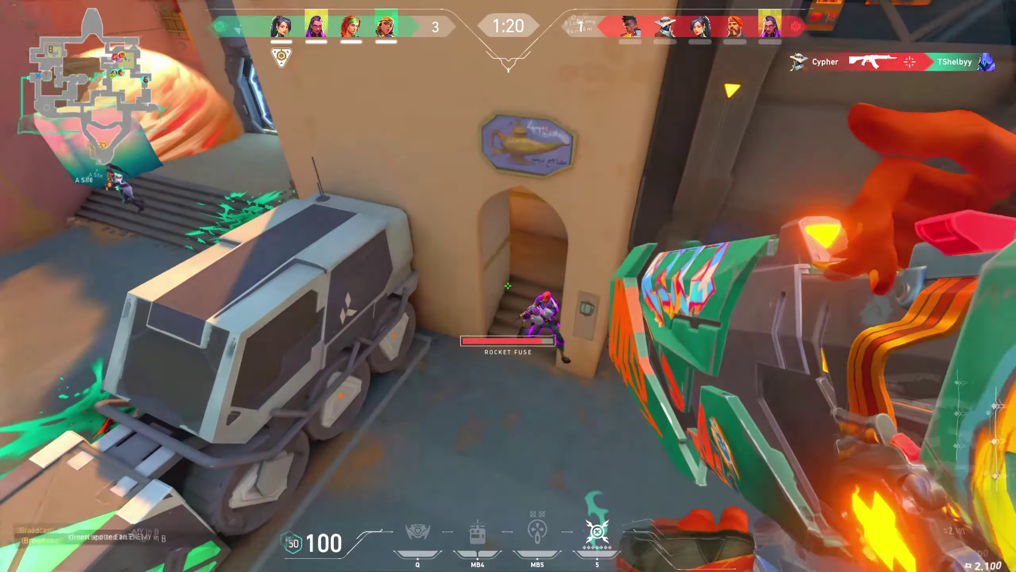
pyautogui.click(508, 285)
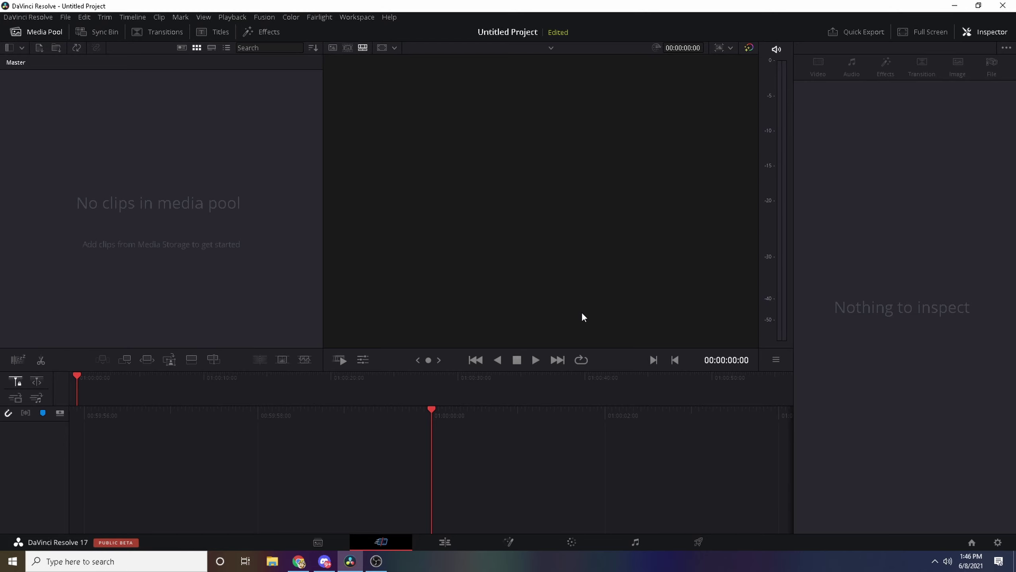
# Set the project timeline frame rate to 60 and video monitoring to HD 1080p 60
pyautogui.click(65, 17)
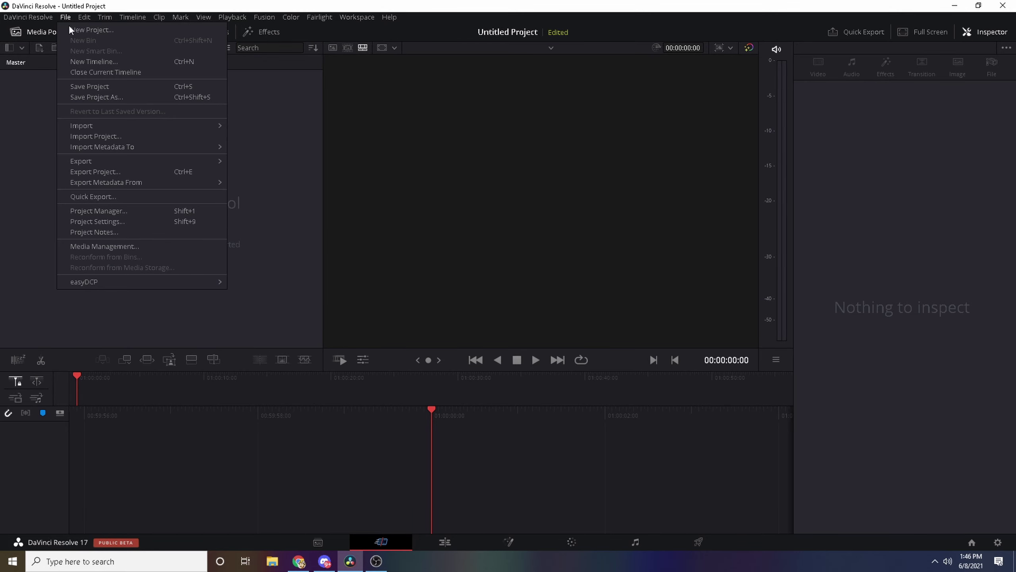
pyautogui.click(132, 221)
pyautogui.click(500, 192)
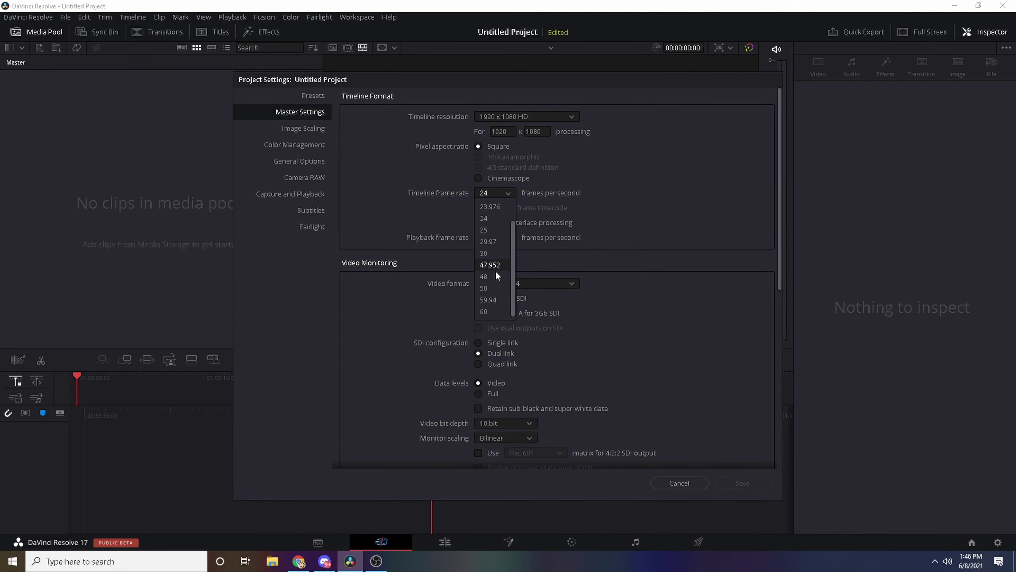
pyautogui.click(496, 269)
pyautogui.click(498, 284)
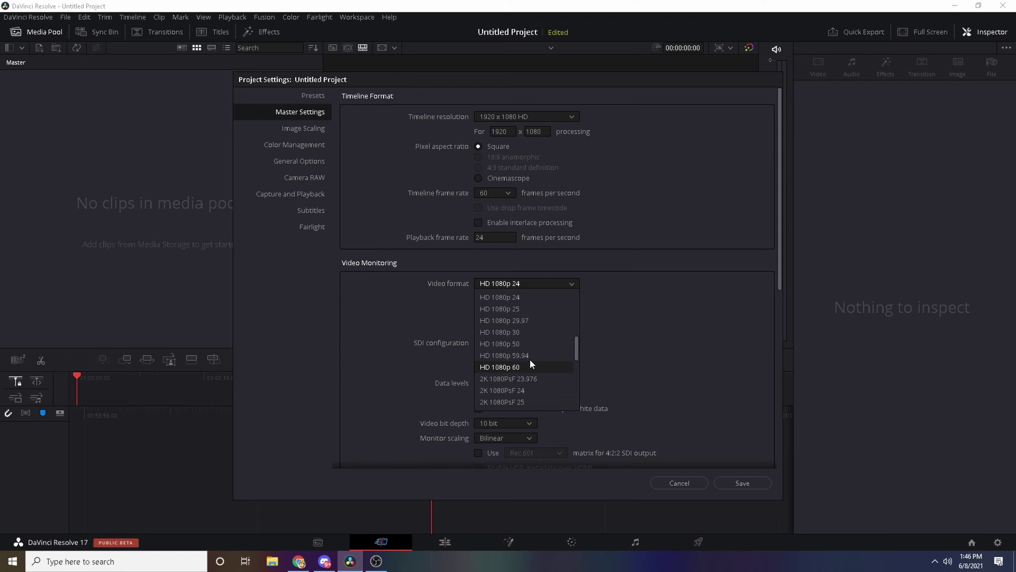
pyautogui.click(532, 401)
# Set proxy media to One-Sixteenth resolution in DNxHR SQ format
pyautogui.scroll(-5, 622, 430)
pyautogui.scroll(-1, 607, 380)
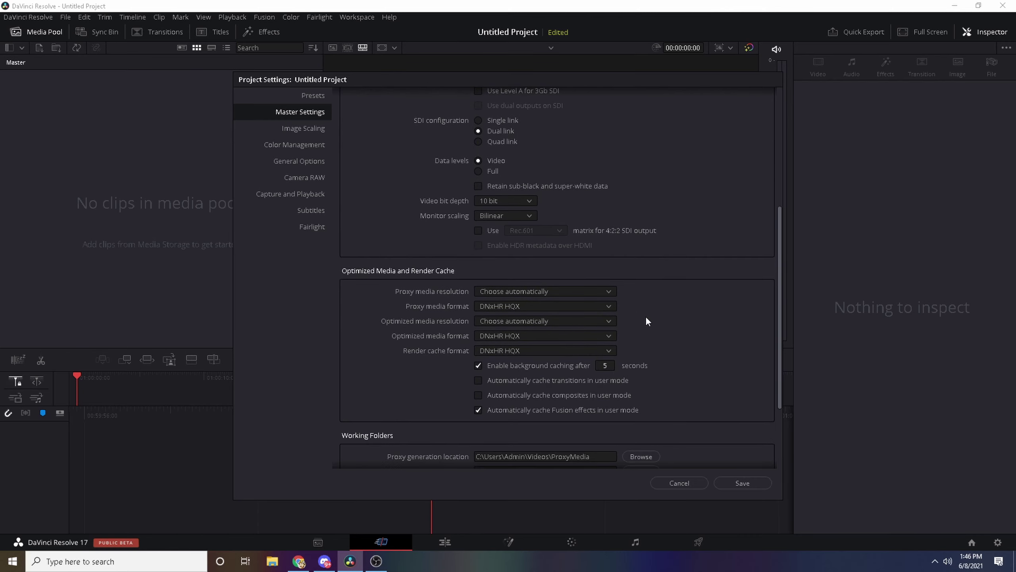
pyautogui.click(571, 287)
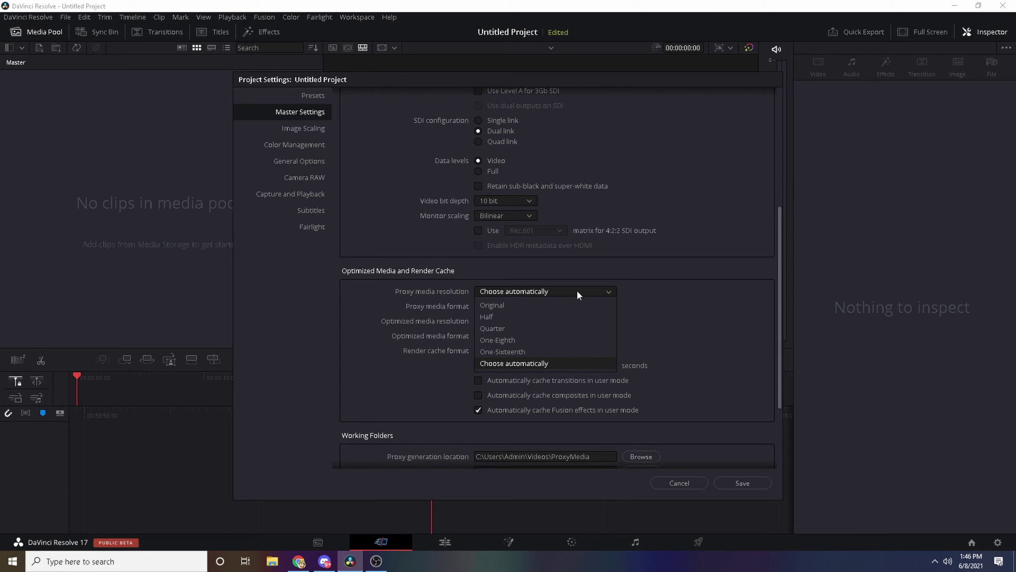
pyautogui.click(570, 351)
pyautogui.click(586, 306)
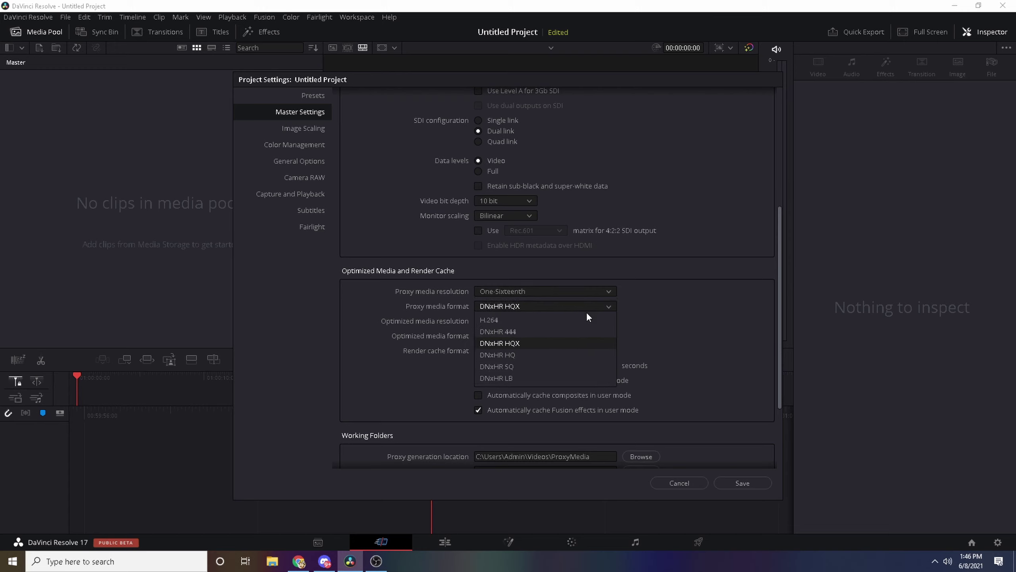
pyautogui.click(559, 362)
# Set optimized media to One-Sixteenth DNxHR SQ and render cache to DNxHR SQ, save, then go to Edit
pyautogui.click(556, 322)
pyautogui.click(557, 381)
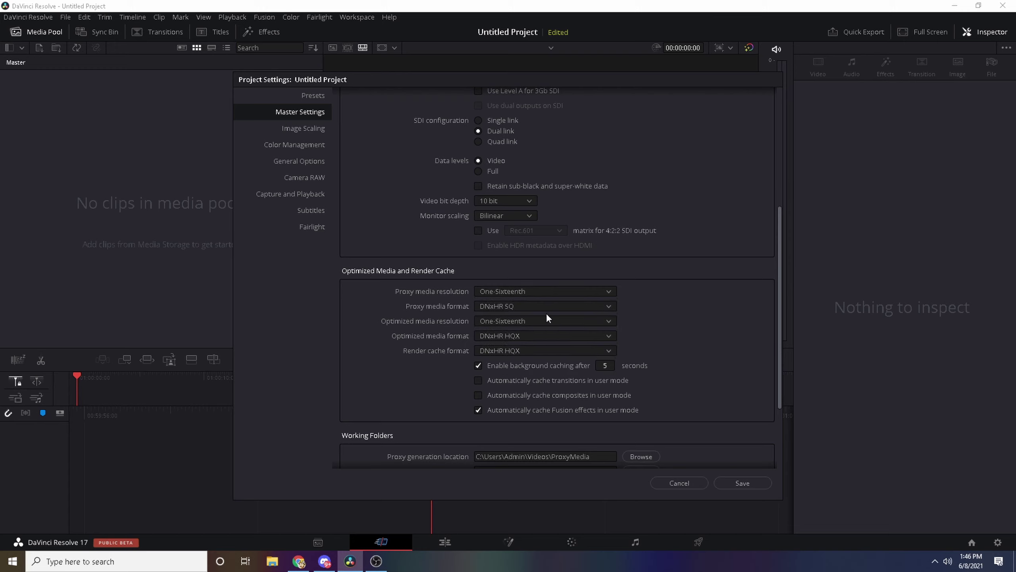
pyautogui.click(542, 335)
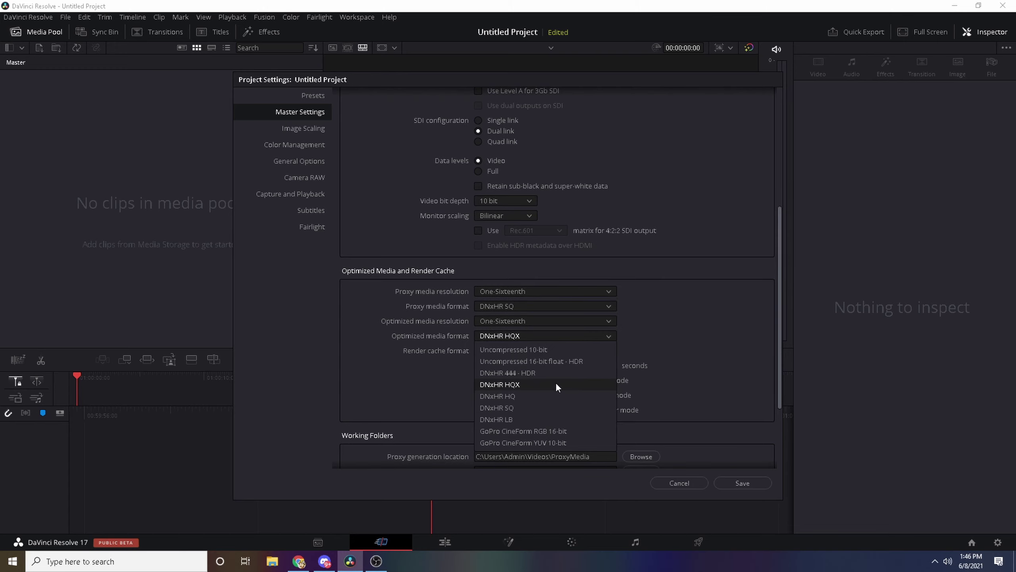
pyautogui.click(549, 407)
pyautogui.click(567, 352)
pyautogui.click(559, 416)
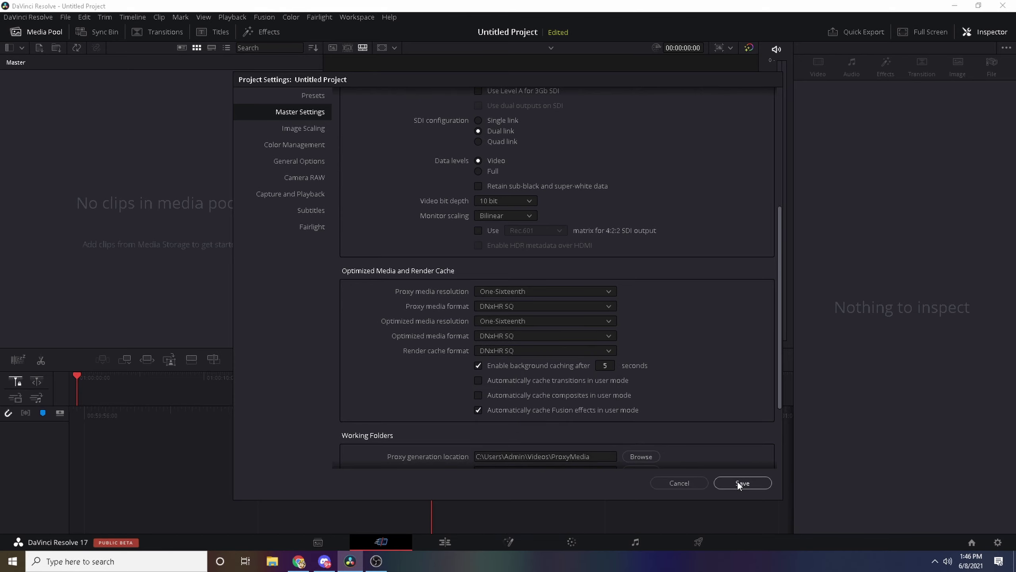
pyautogui.click(737, 482)
pyautogui.click(445, 541)
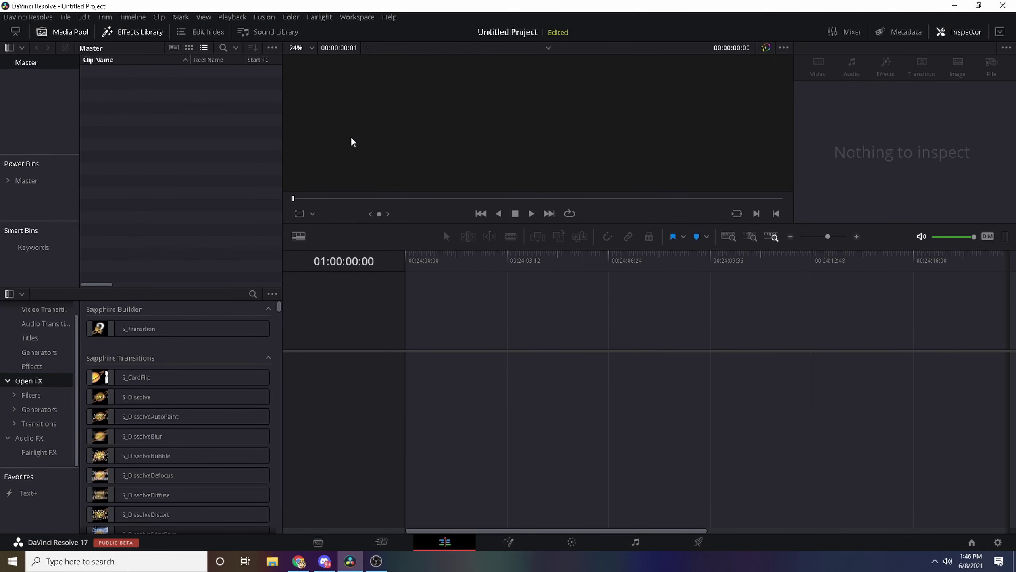
# Drag the 2021.06.05 recording from E: > Clips > Valorant into the Media Pool
pyautogui.click(272, 560)
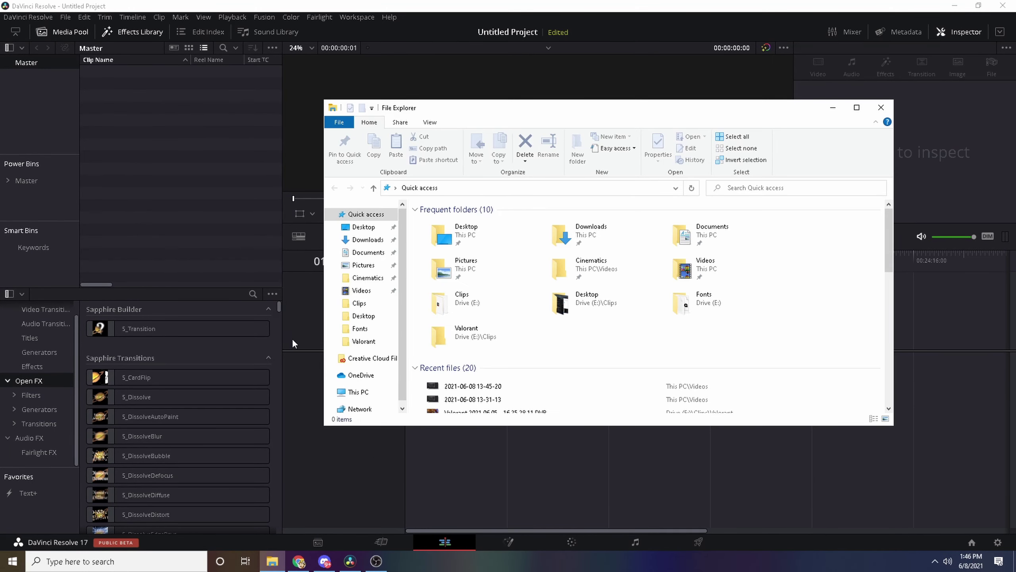
pyautogui.click(362, 341)
pyautogui.click(518, 255)
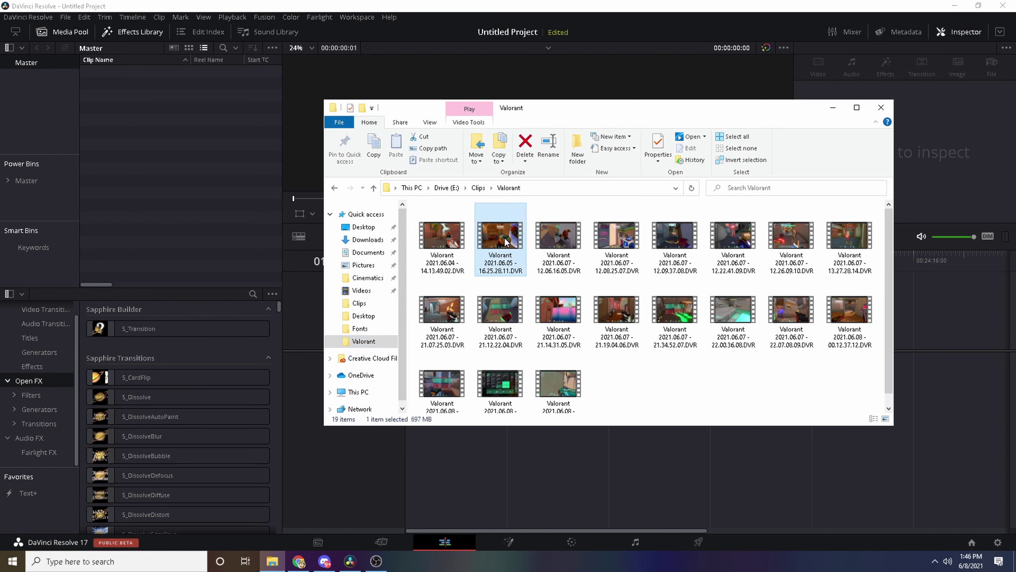
pyautogui.moveTo(504, 241); pyautogui.dragTo(184, 158)
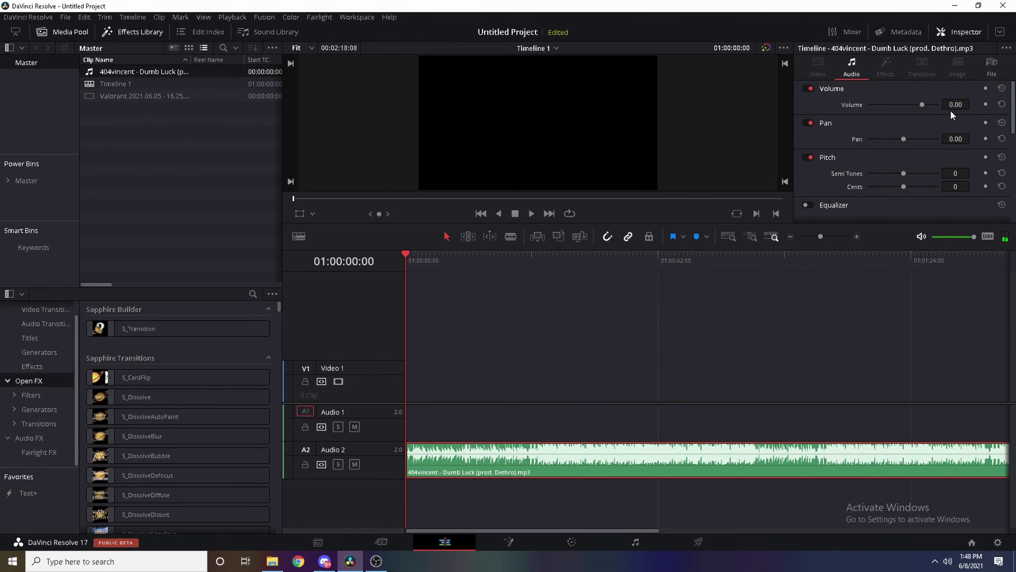
# Lower the Dumb Luck music volume to -10 and save the project as 'Tutorial'
pyautogui.write('-10')
pyautogui.press('Return')
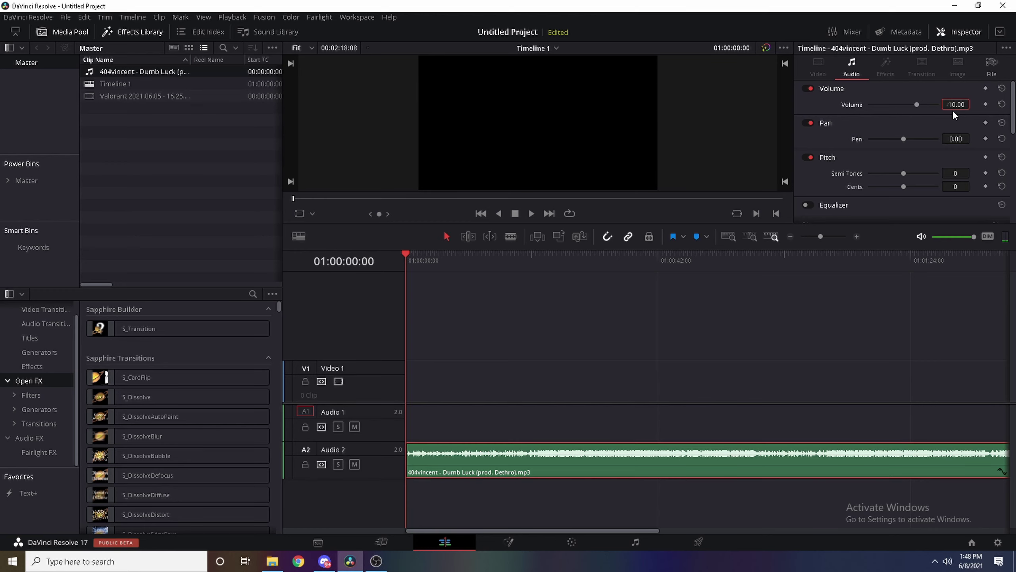
pyautogui.hotkey('ctrl', 's')
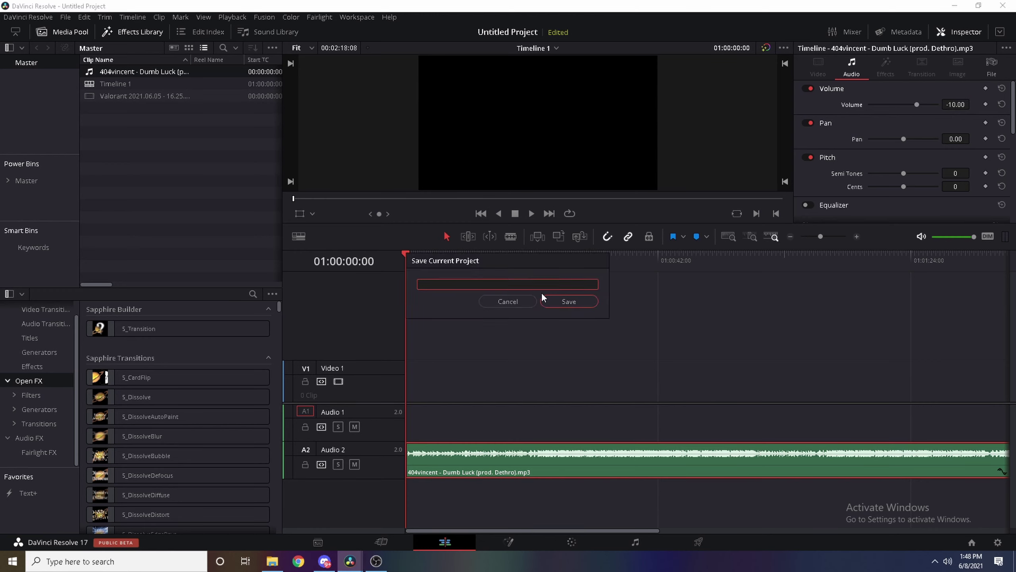
pyautogui.write('Tutorial')
pyautogui.press('Return')
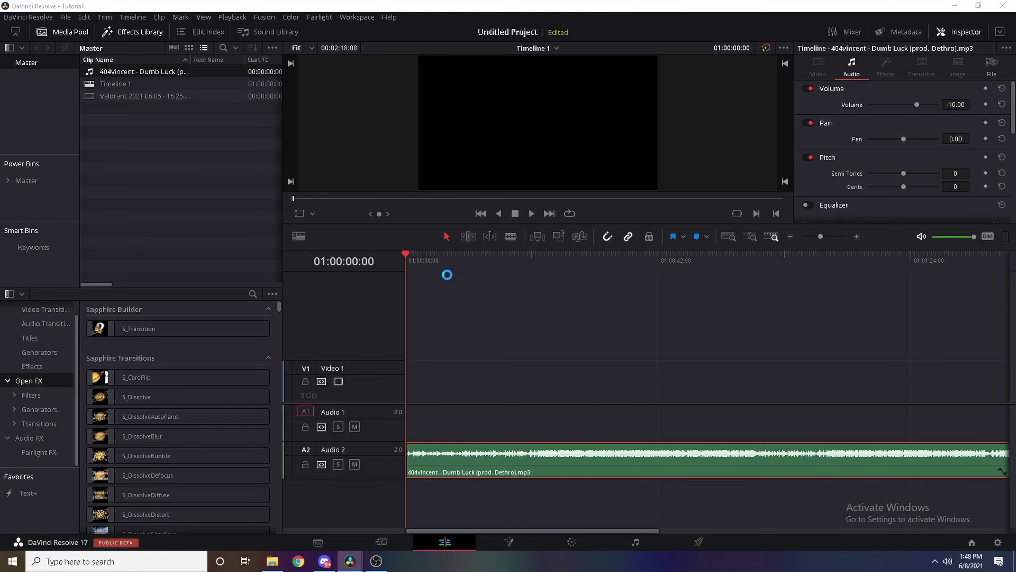
# Trim off the music before the ten-second mark and play it back to find the beats
pyautogui.moveTo(426, 256)
pyautogui.mouseDown()
pyautogui.moveTo(474, 262)
pyautogui.moveTo(462, 266)
pyautogui.mouseUp()
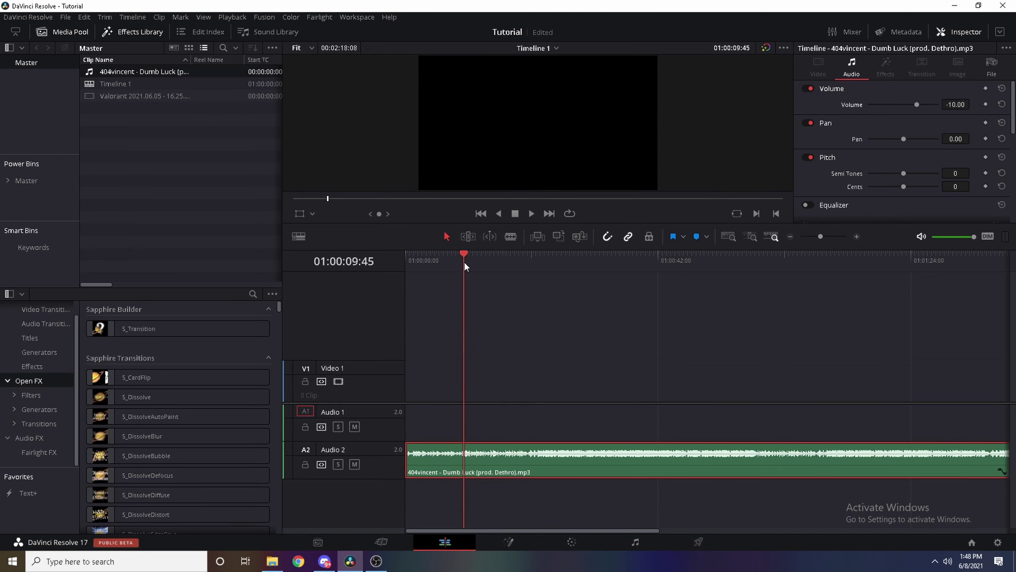
pyautogui.click(488, 440)
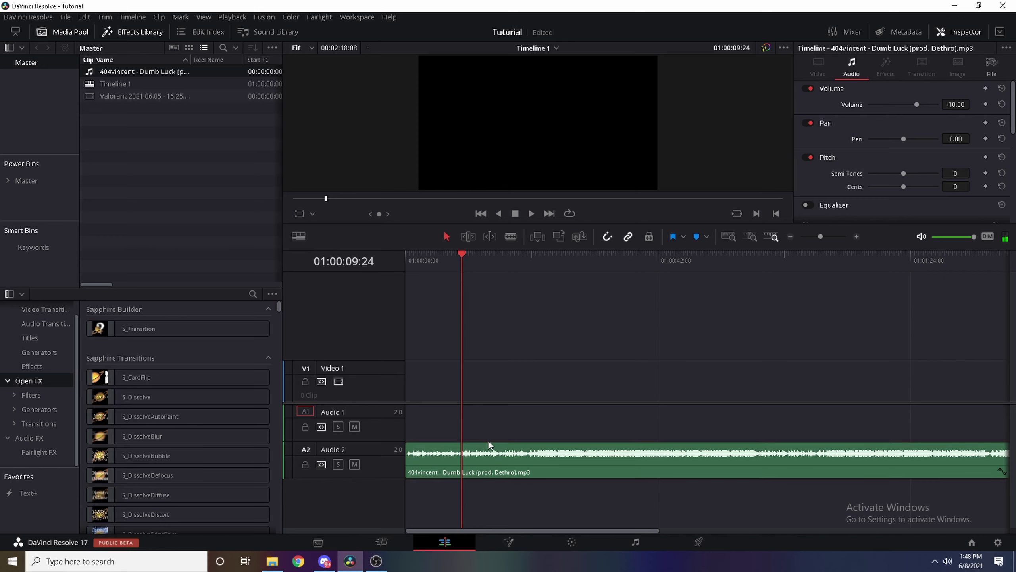
pyautogui.press('Delete')
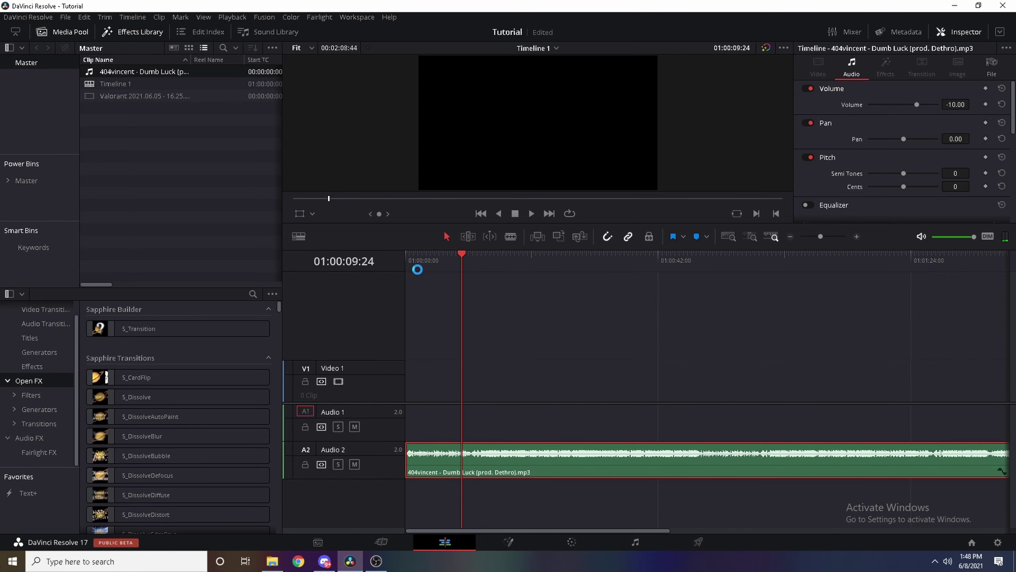
pyautogui.press('Home')
pyautogui.press('space')
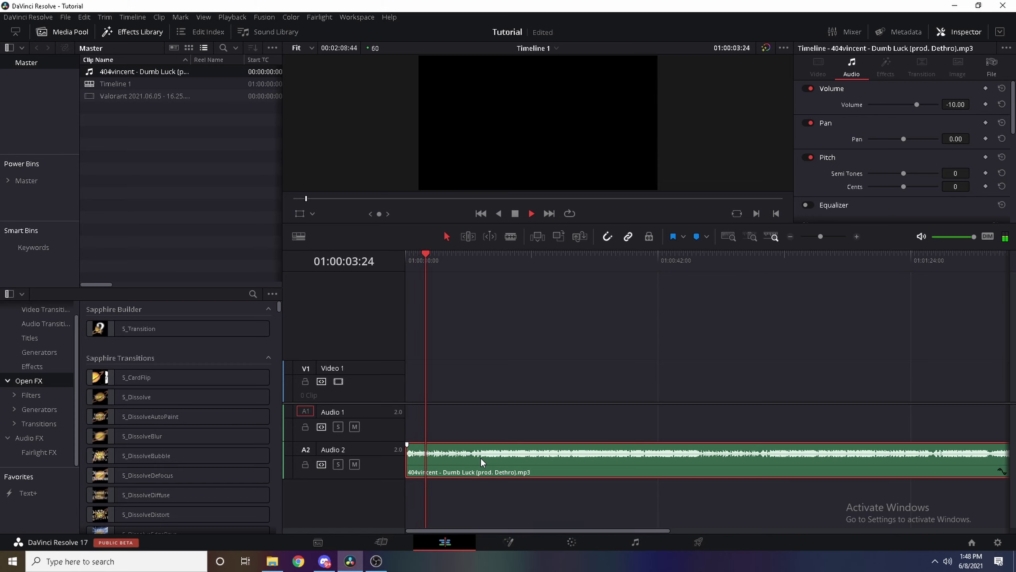
pyautogui.click(424, 268)
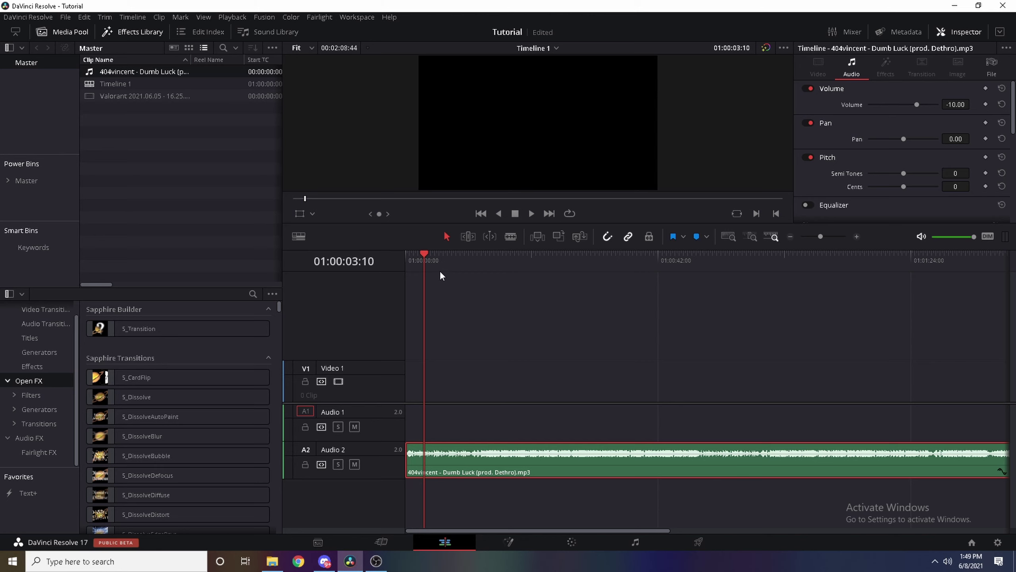
pyautogui.click(455, 269)
pyautogui.moveTo(465, 262); pyautogui.dragTo(441, 280)
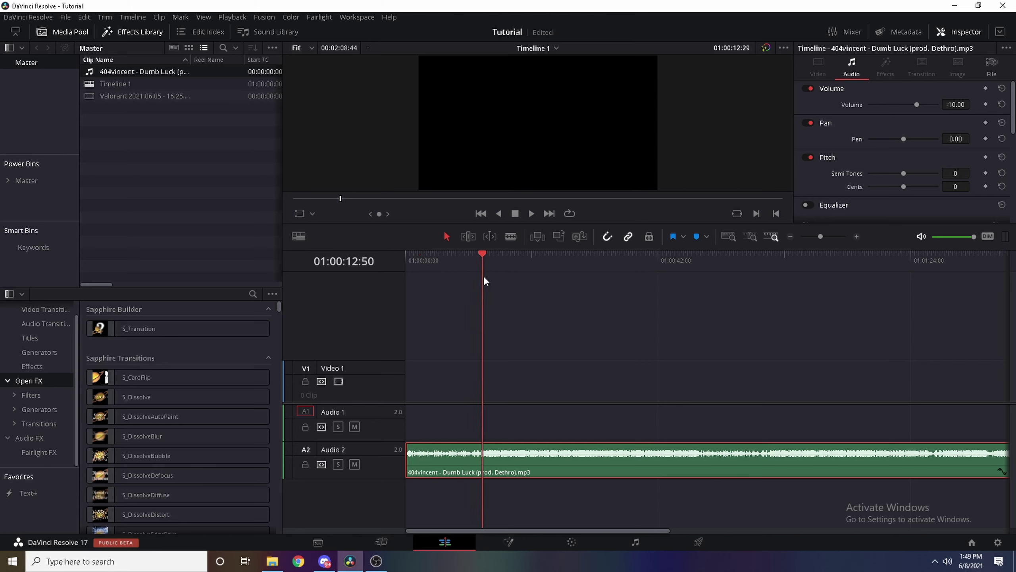
pyautogui.press('space')
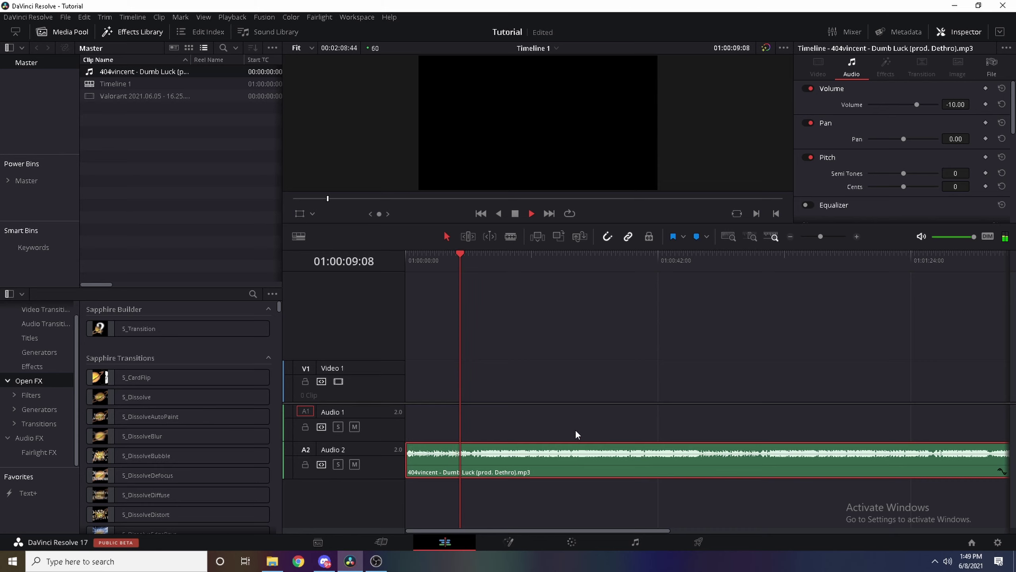
# Drop markers on the music beats, zooming the timeline in for precise placement
pyautogui.press('m')
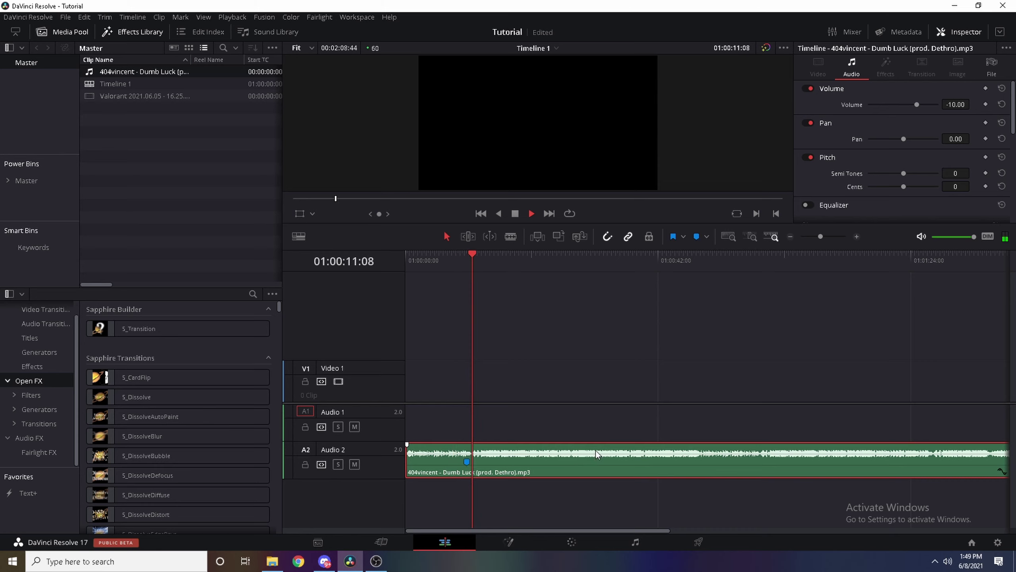
pyautogui.press('m')
pyautogui.press('m')
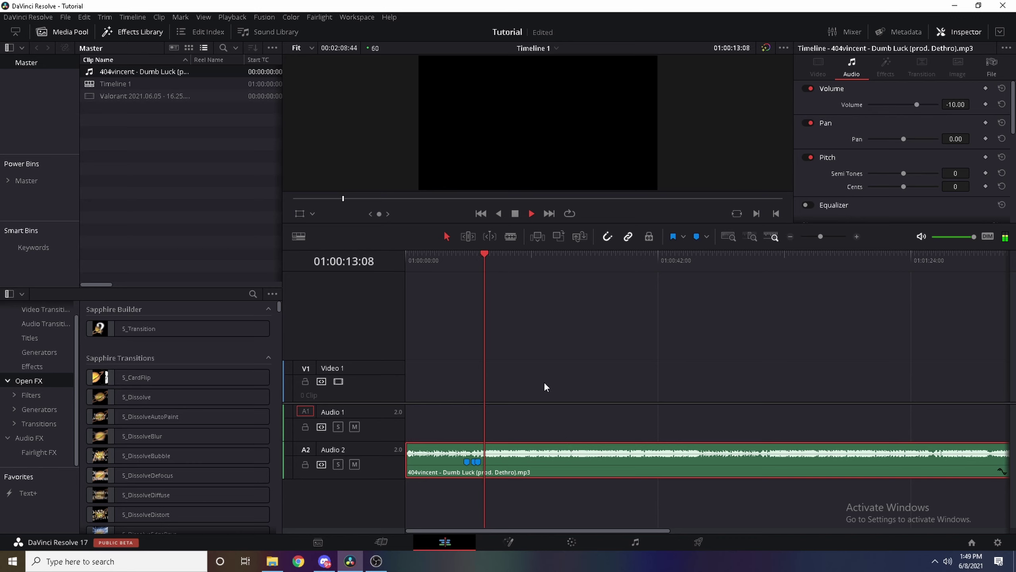
pyautogui.moveTo(483, 276); pyautogui.dragTo(447, 261)
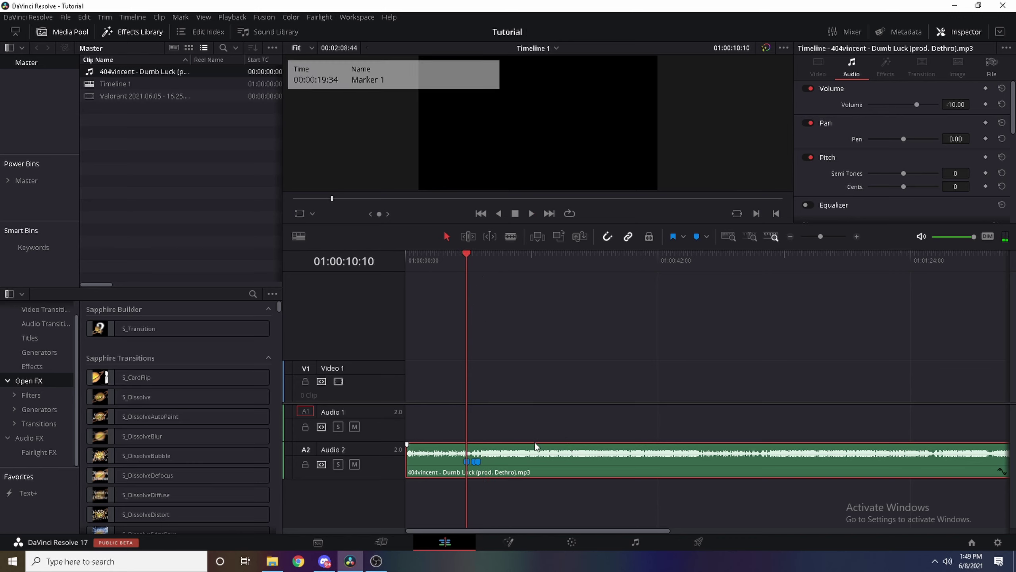
pyautogui.press('space')
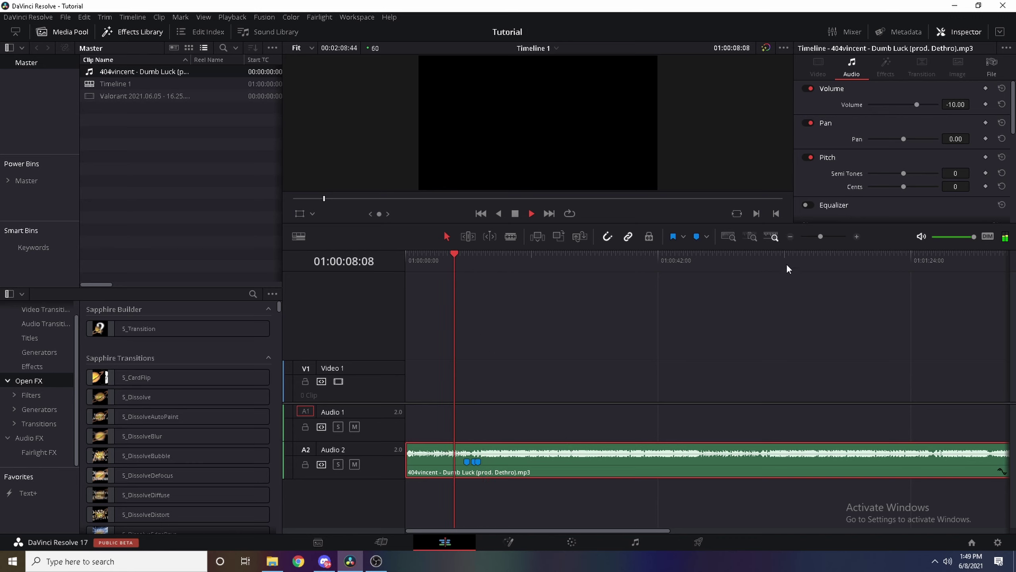
pyautogui.click(857, 237)
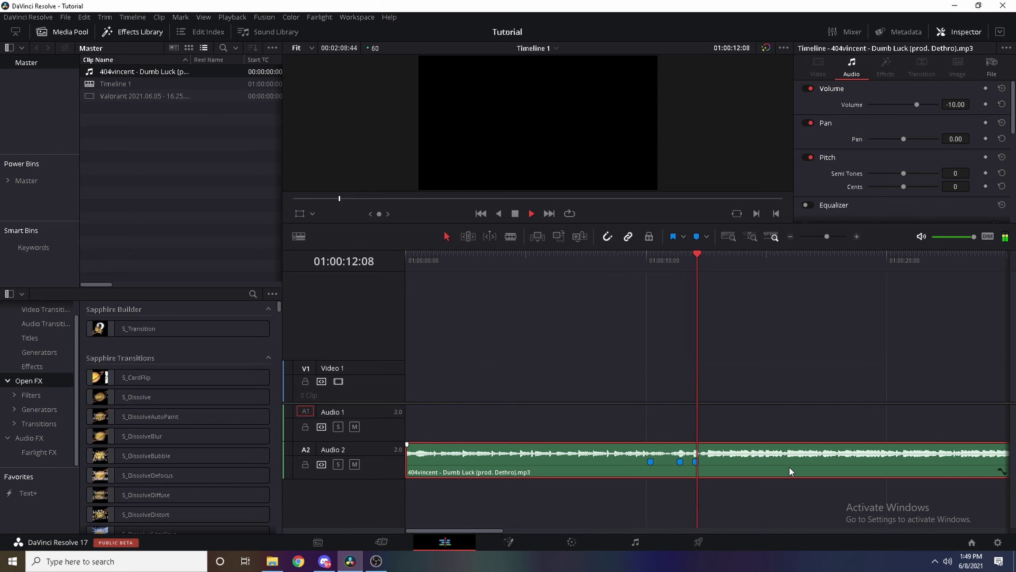
pyautogui.press('m')
pyautogui.moveTo(614, 258); pyautogui.dragTo(603, 258)
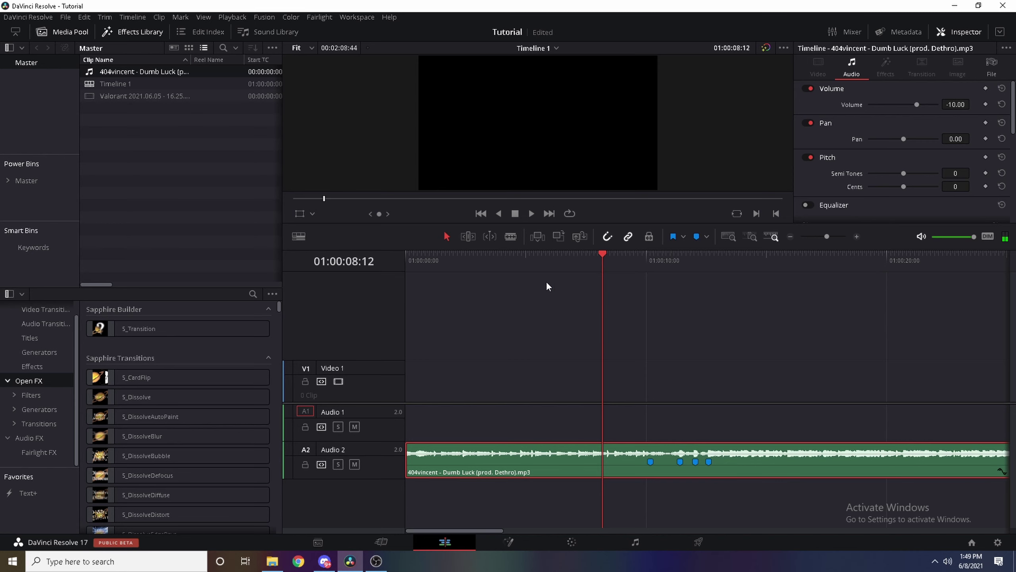
# Place the Valorant recording at the timeline start and set its game audio volume to -10
pyautogui.moveTo(175, 96); pyautogui.dragTo(417, 386)
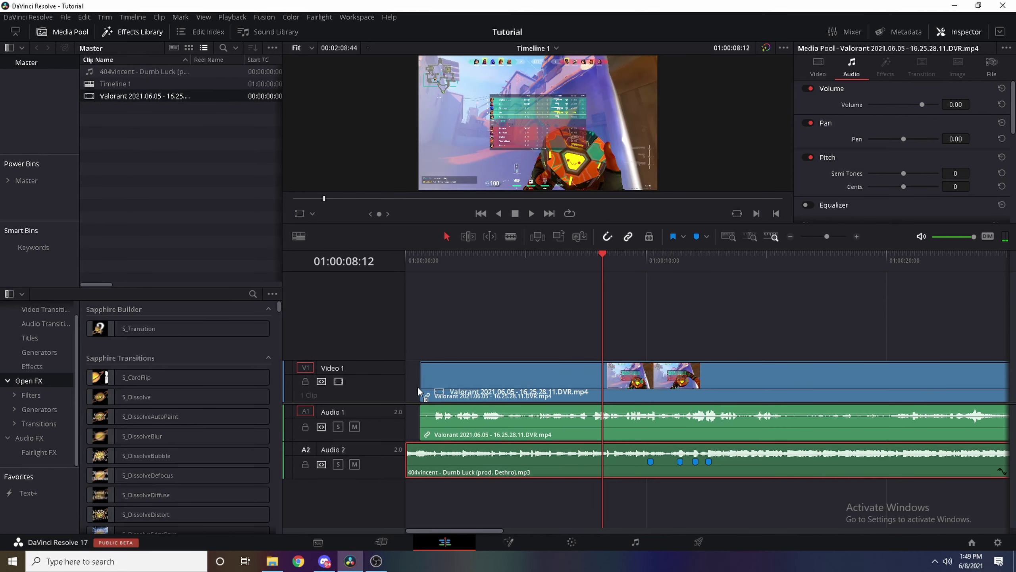
pyautogui.rightClick(509, 392)
pyautogui.press('Escape')
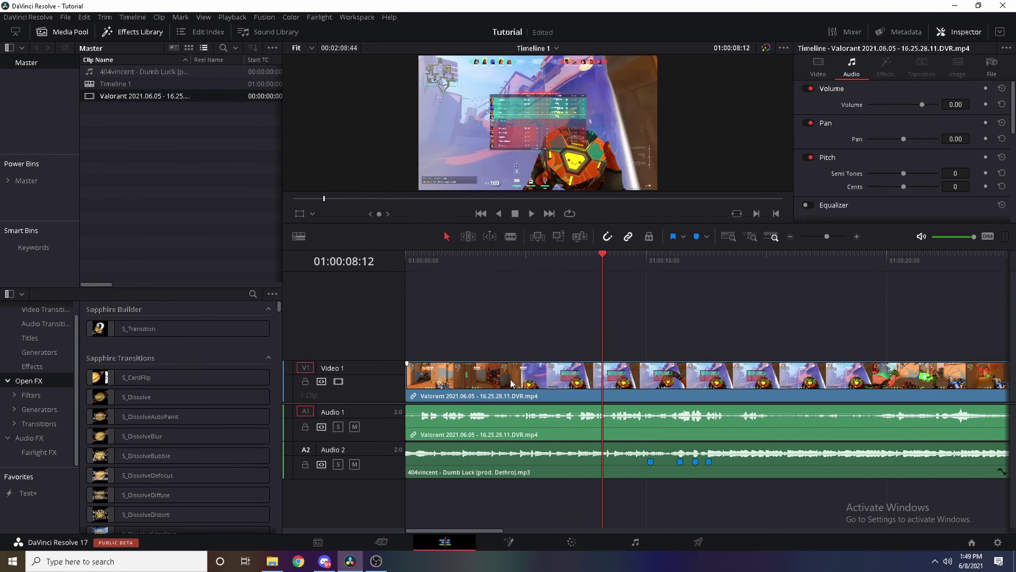
pyautogui.hscroll(4, 668, 281)
pyautogui.click(638, 198)
pyautogui.write('-10')
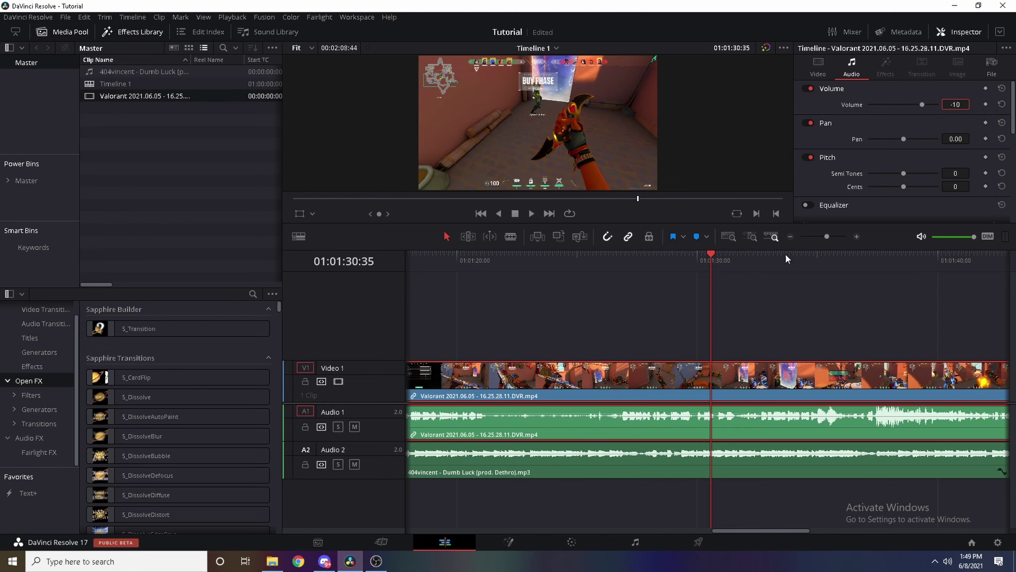
pyautogui.press('Return')
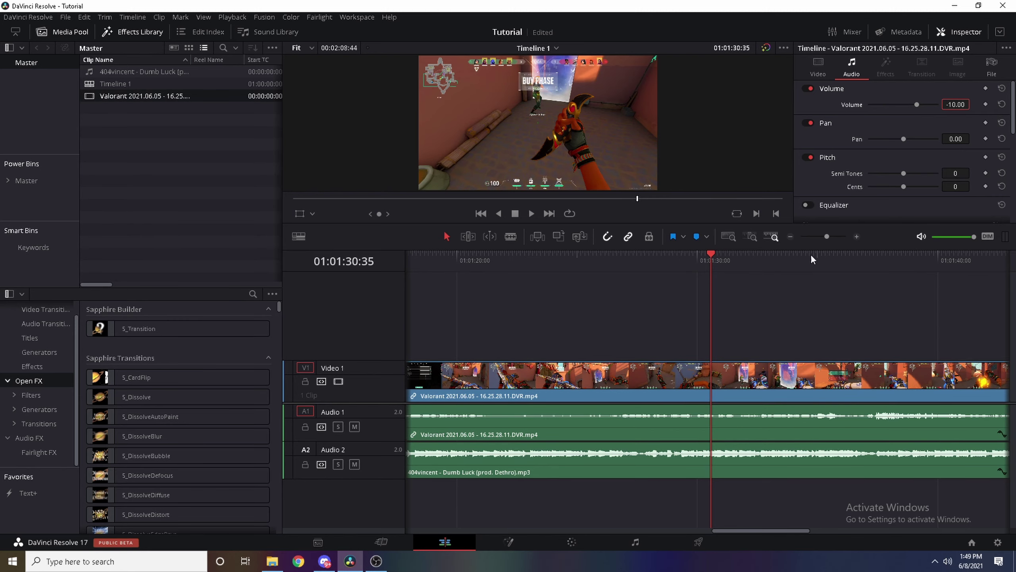
# Blade the Valorant clip at the kill moment near 01:01:47
pyautogui.hscroll(3, 750, 258)
pyautogui.moveTo(749, 258); pyautogui.dragTo(770, 262)
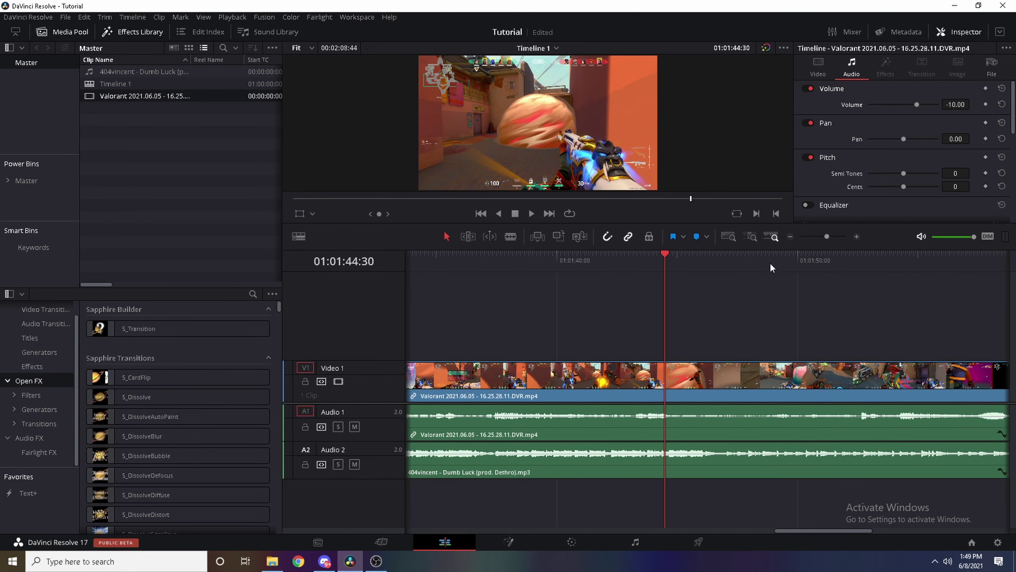
pyautogui.click(739, 261)
pyautogui.hotkey('ctrl', 'b')
pyautogui.press('Home')
pyautogui.click(776, 239)
# Delete the earlier footage, move the short kill clip to the timeline start, save, and play it back
pyautogui.click(562, 372)
pyautogui.hotkey('ctrl', 's')
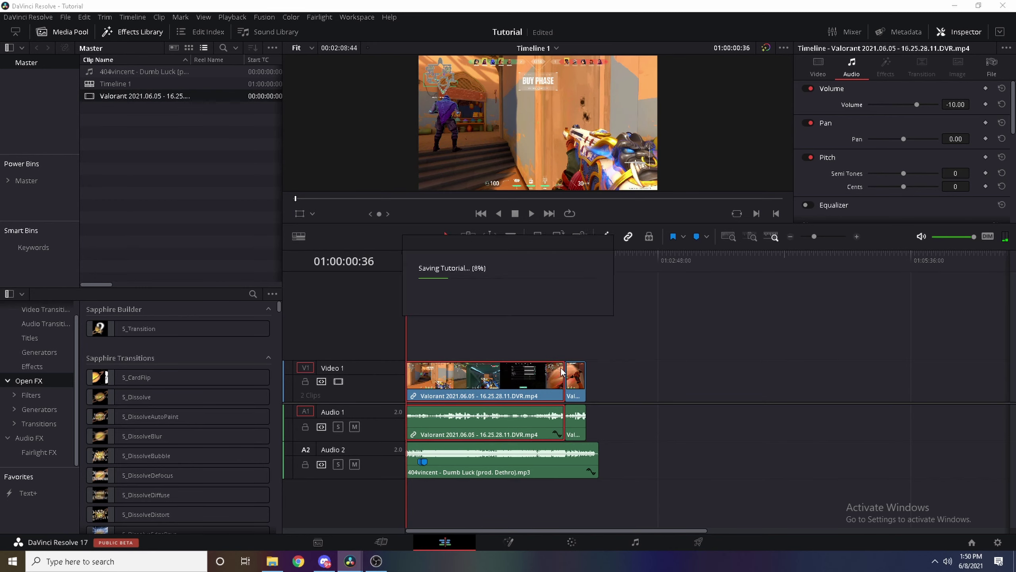
pyautogui.moveTo(561, 255); pyautogui.dragTo(545, 268)
pyautogui.press('BackSpace')
pyautogui.moveTo(576, 377); pyautogui.dragTo(409, 374)
pyautogui.click(856, 237)
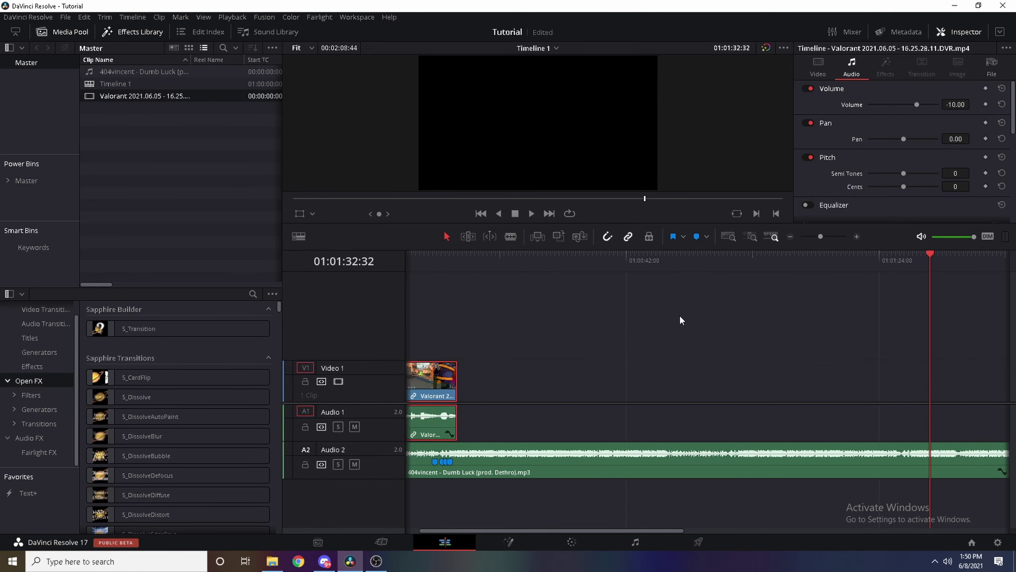
pyautogui.hotkey('ctrl', 's')
pyautogui.press('Home')
pyautogui.press('space')
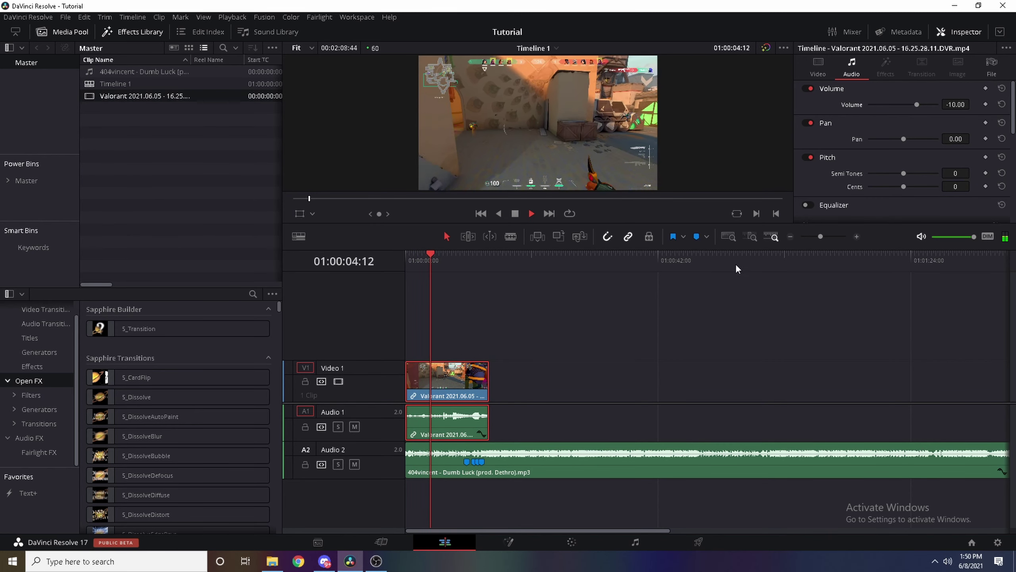
# Slide the Valorant clip along V1 so its action lines up with Marker 1
pyautogui.press('space')
pyautogui.click(857, 237)
pyautogui.click(857, 236)
pyautogui.hscroll(2, 535, 271)
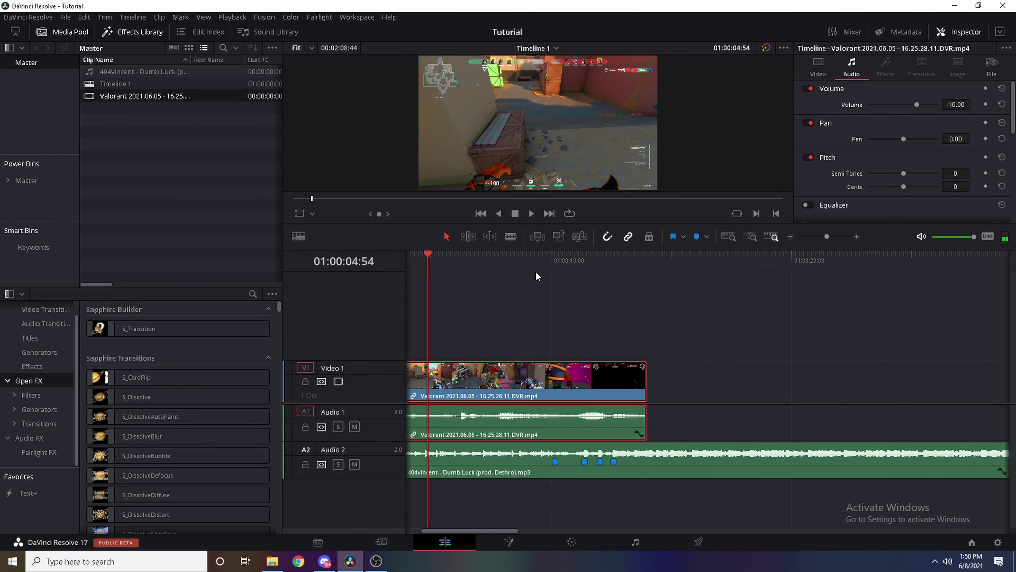
pyautogui.hotkey('shift', 'Down')
pyautogui.moveTo(482, 382)
pyautogui.mouseDown()
pyautogui.moveTo(575, 375)
pyautogui.moveTo(569, 383)
pyautogui.mouseUp()
# Check the alignment in playback, save, and park the playhead just before the first marker
pyautogui.hscroll(-3, 560, 384)
pyautogui.hotkey('ctrl', 'z')
pyautogui.press('space')
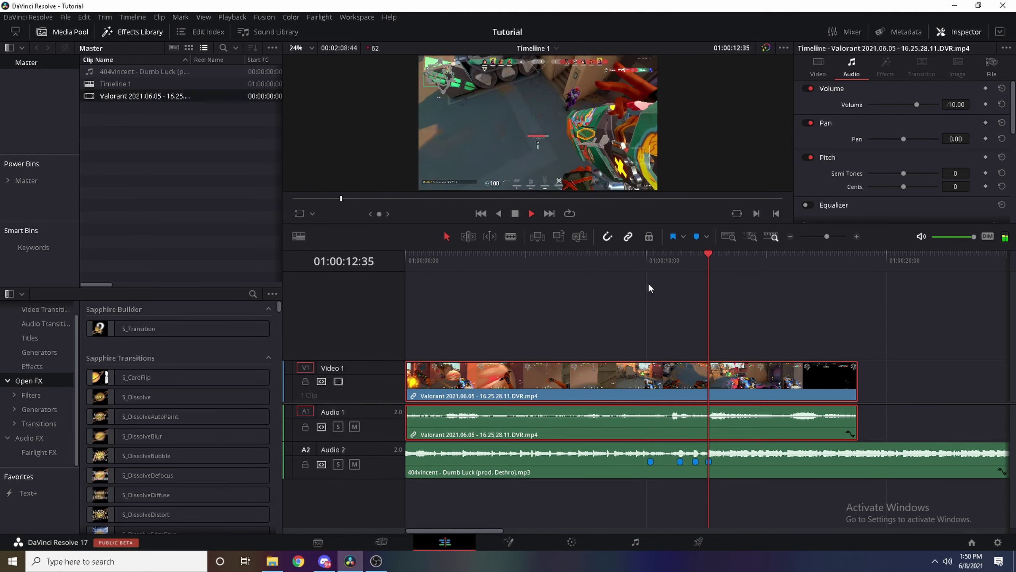
pyautogui.hotkey('ctrl', 's')
pyautogui.click(627, 260)
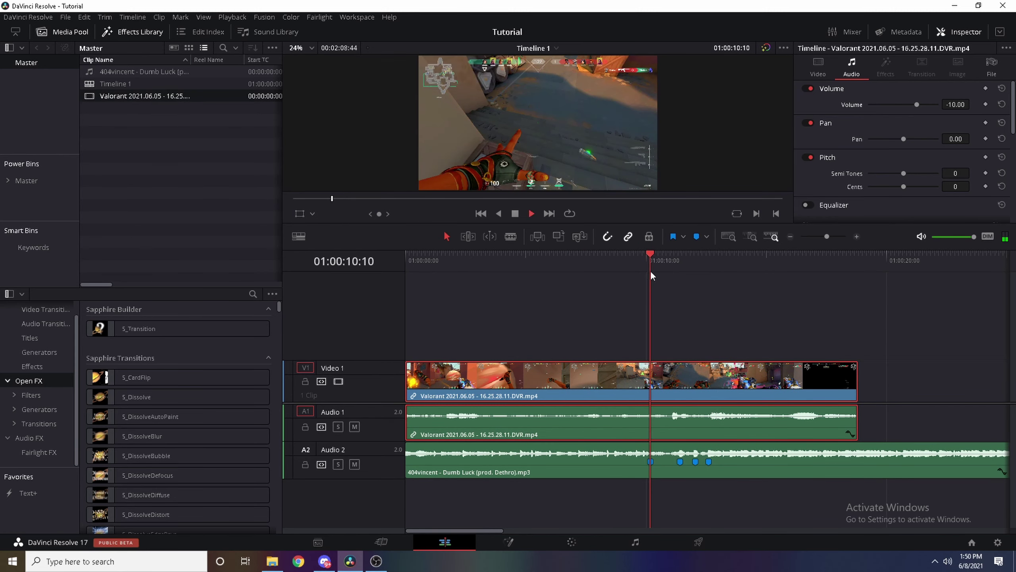
pyautogui.click(637, 278)
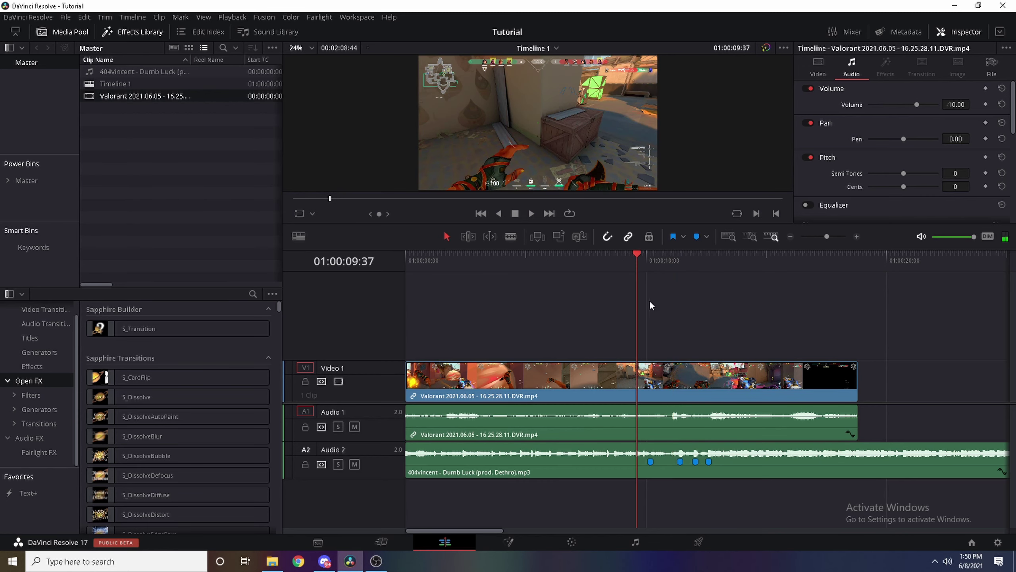
# Enable Retime Controls on the Valorant clip and add a speed point at Marker 1 (01:00:10:10)
pyautogui.rightClick(684, 376)
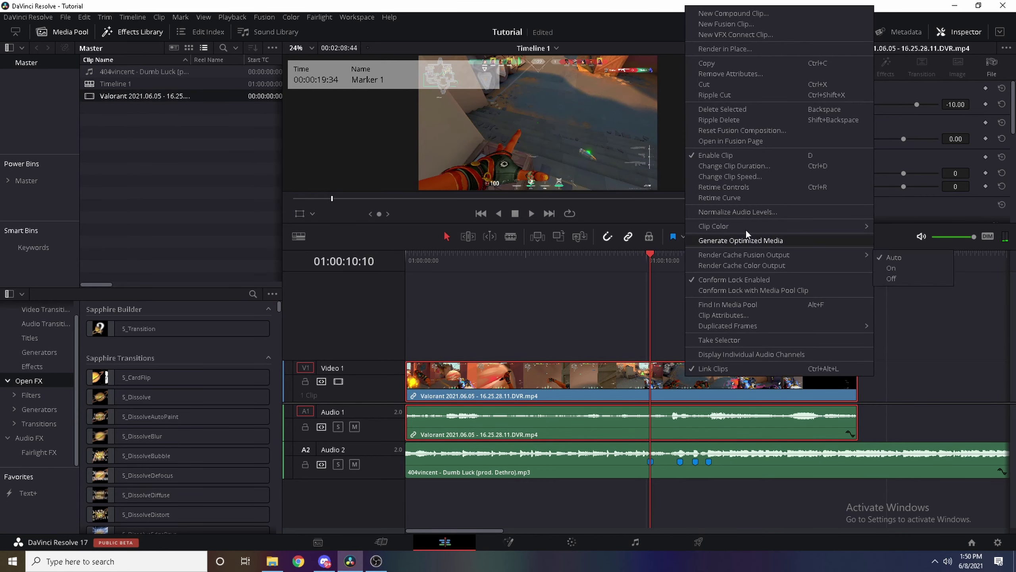
pyautogui.click(755, 187)
pyautogui.click(637, 396)
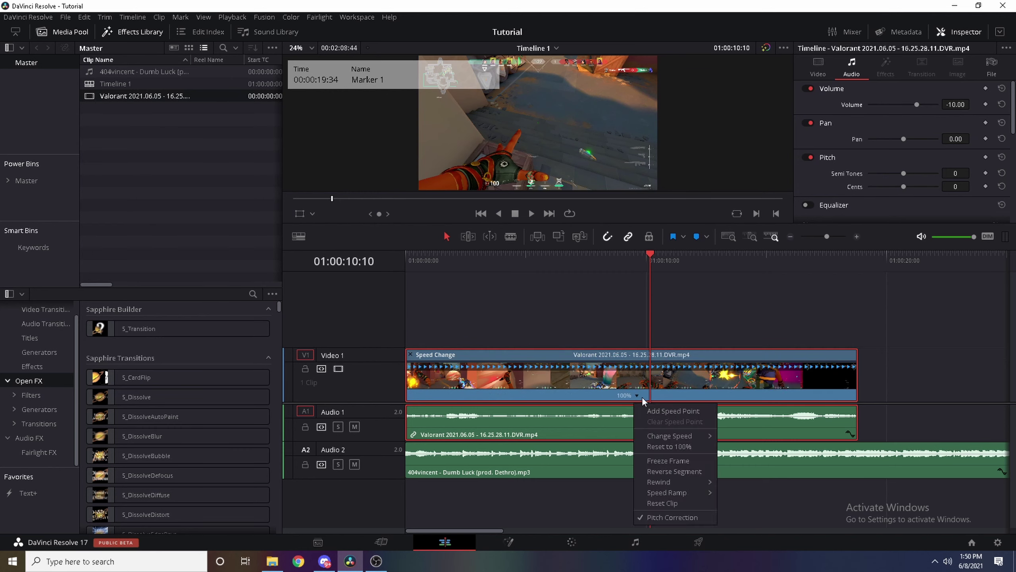
pyautogui.click(653, 412)
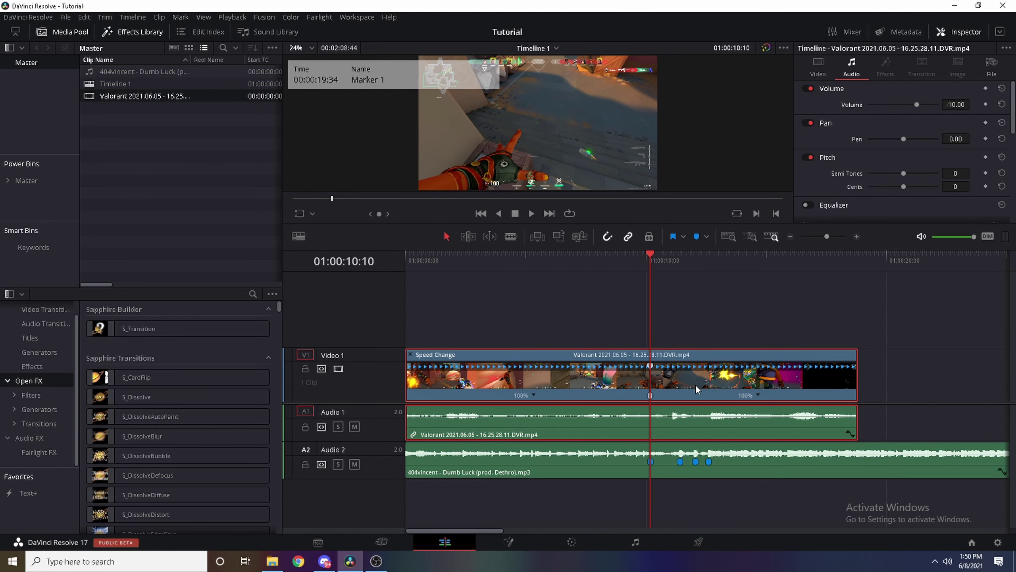
# Add a second speed point a few frames later, just past the kill
pyautogui.press('Right')
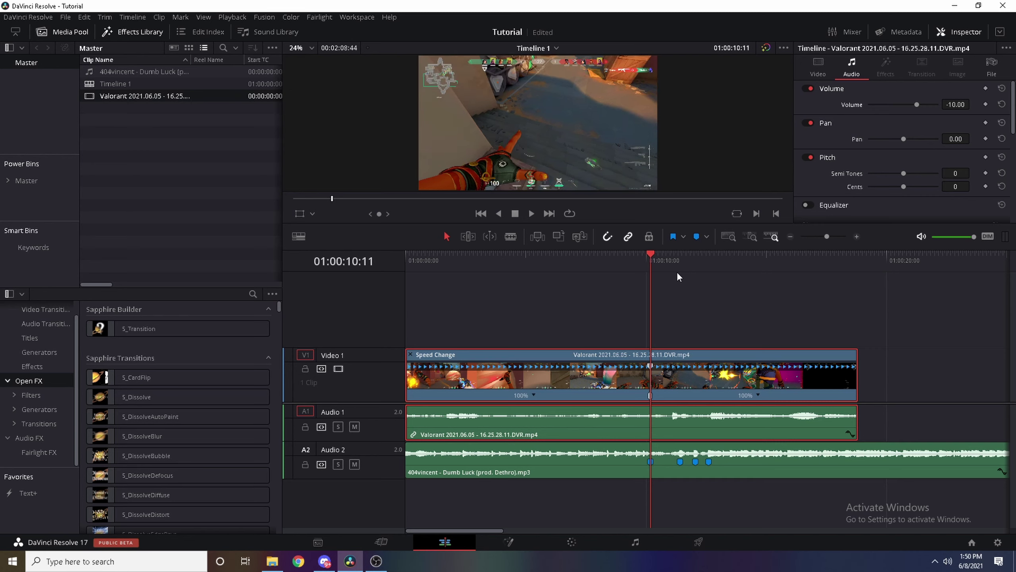
pyautogui.press('Left')
pyautogui.press('Right')
pyautogui.press('Right')
pyautogui.press('Right')
pyautogui.press('Right')
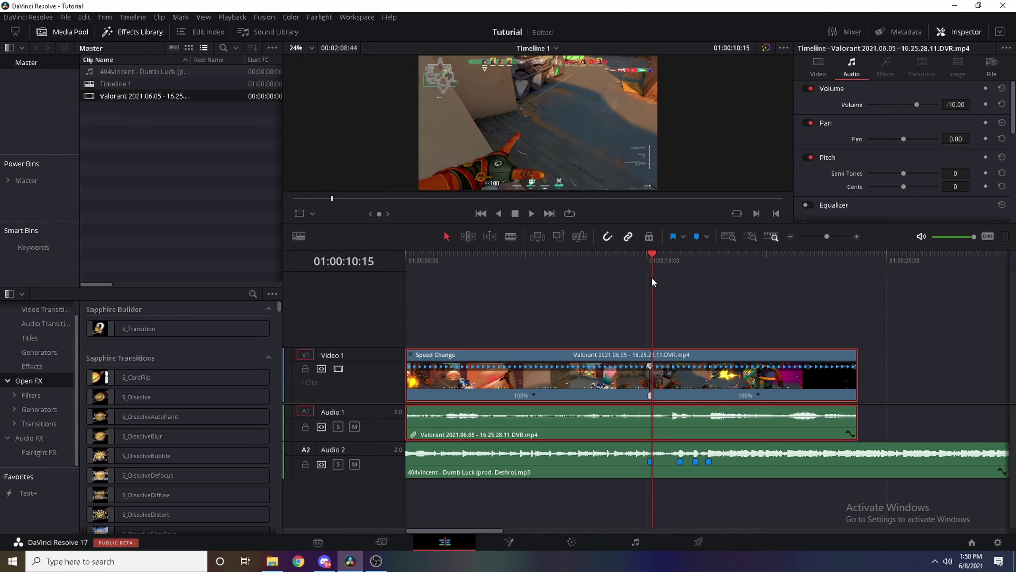
pyautogui.press('Right')
pyautogui.press('Right')
pyautogui.press('Right')
pyautogui.press('Right')
pyautogui.press('Right')
pyautogui.press('Right')
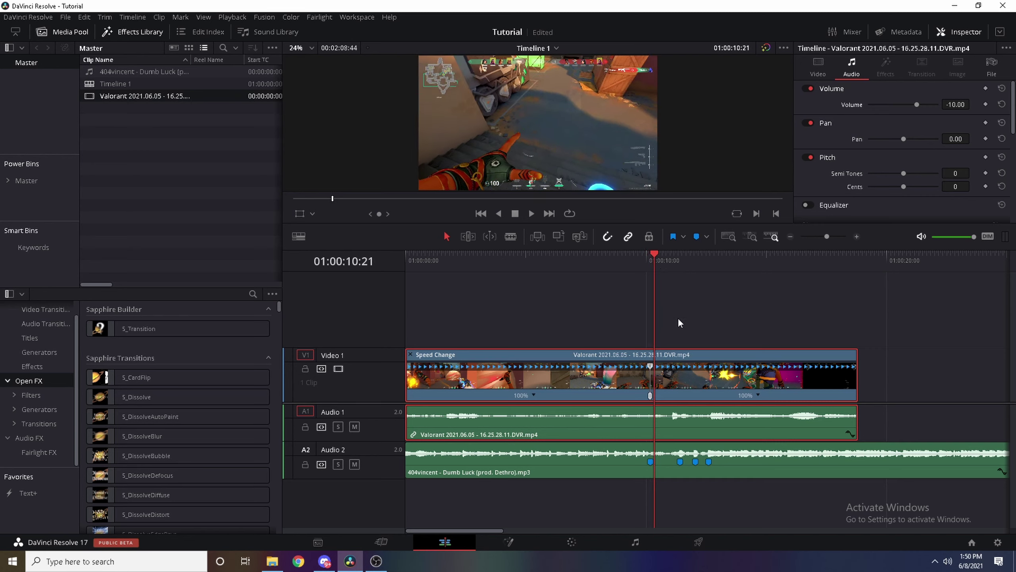
pyautogui.press('Right')
pyautogui.click(757, 395)
pyautogui.click(765, 411)
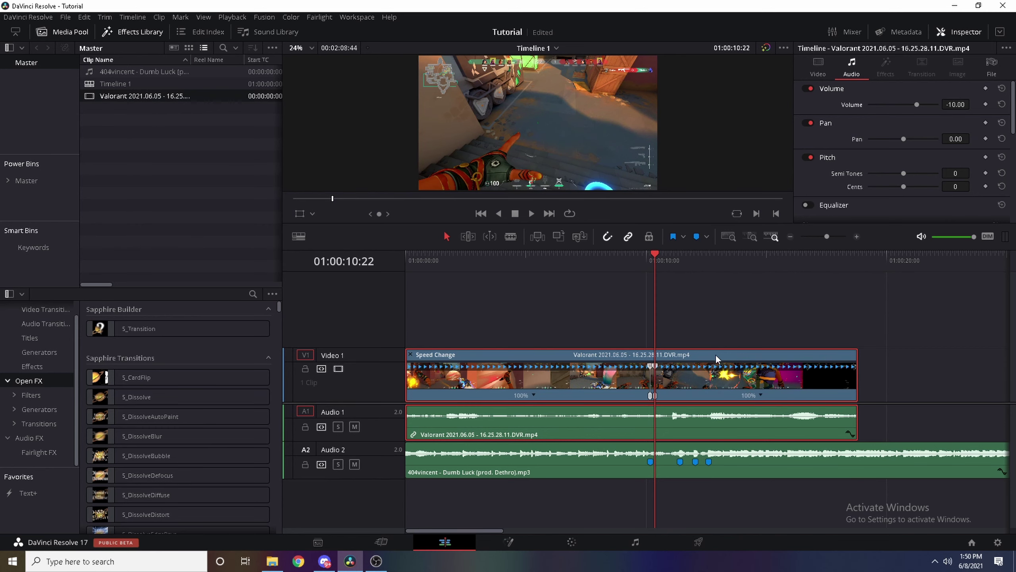
pyautogui.click(648, 265)
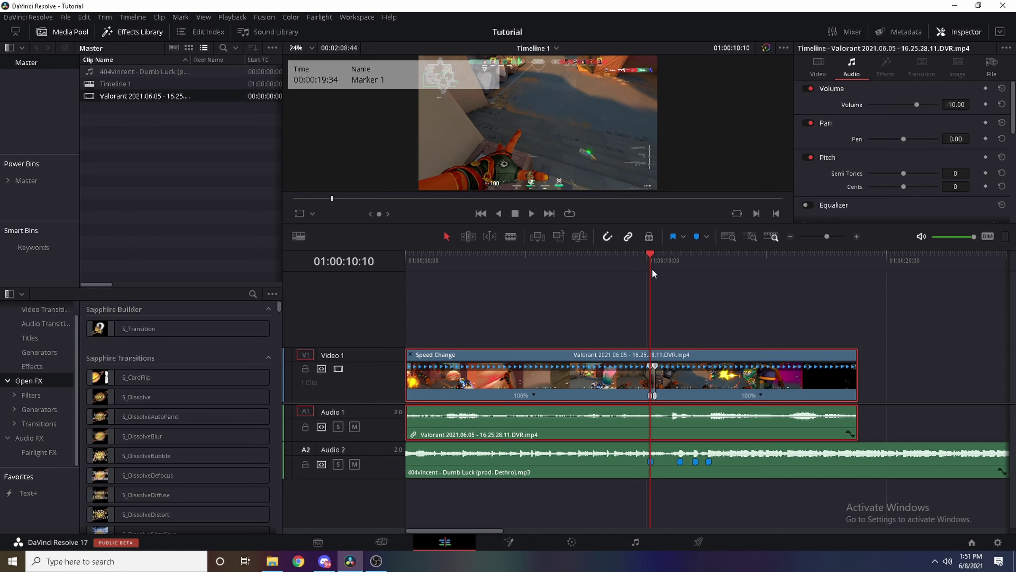
# Drag the second speed point toward Marker 2 for roughly 17% slow motion, then pull it back
pyautogui.moveTo(653, 262); pyautogui.dragTo(679, 271)
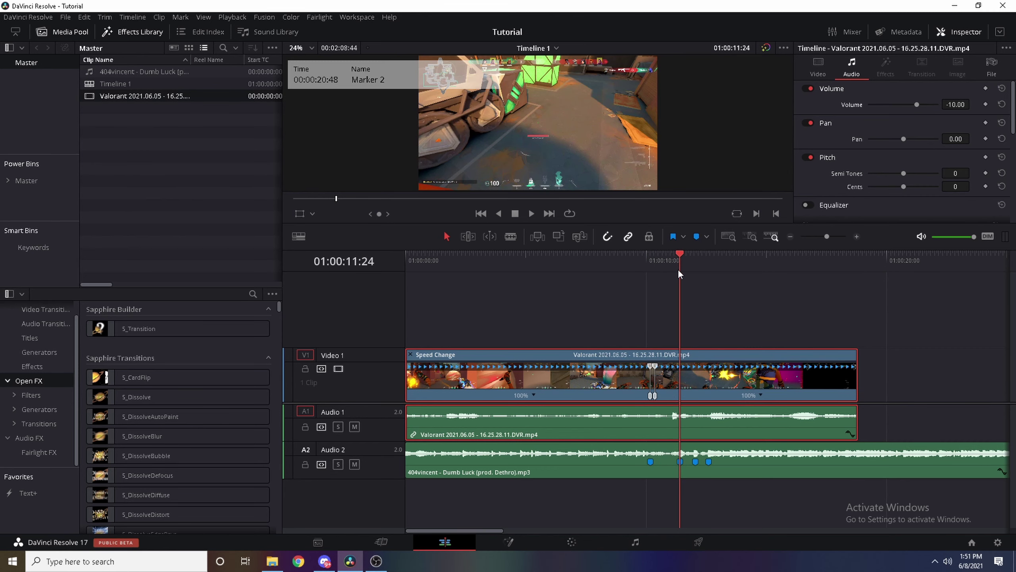
pyautogui.moveTo(658, 370); pyautogui.dragTo(683, 374)
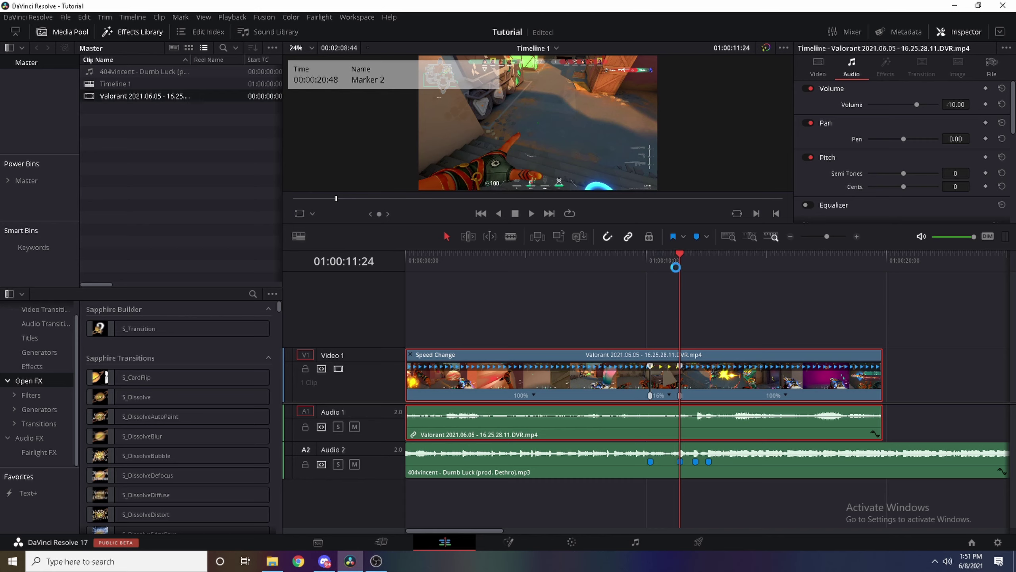
pyautogui.click(661, 265)
pyautogui.hotkey('shift', 'Up')
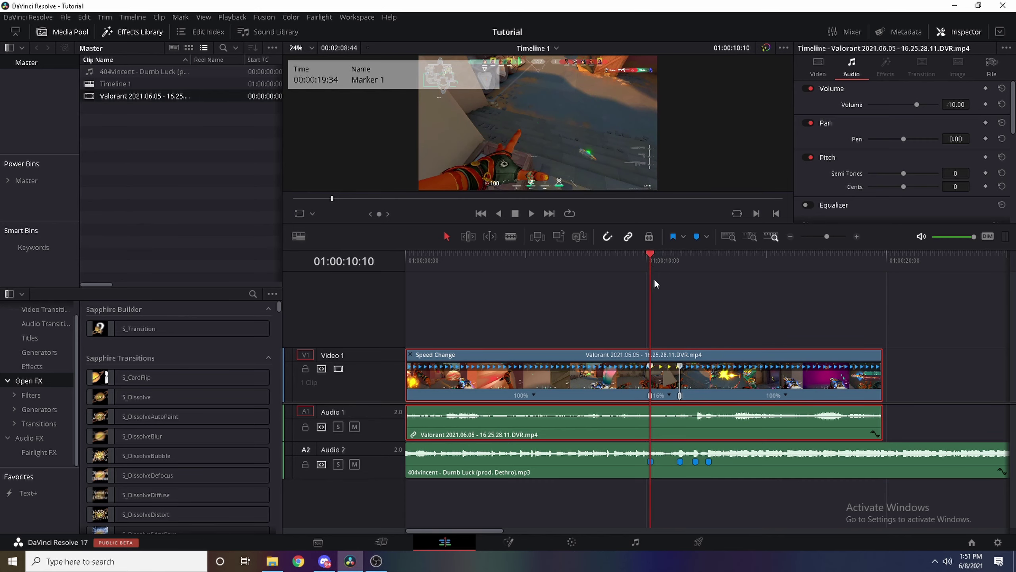
pyautogui.moveTo(654, 278)
pyautogui.mouseDown()
pyautogui.moveTo(675, 352)
pyautogui.moveTo(655, 367)
pyautogui.mouseUp()
pyautogui.click(649, 265)
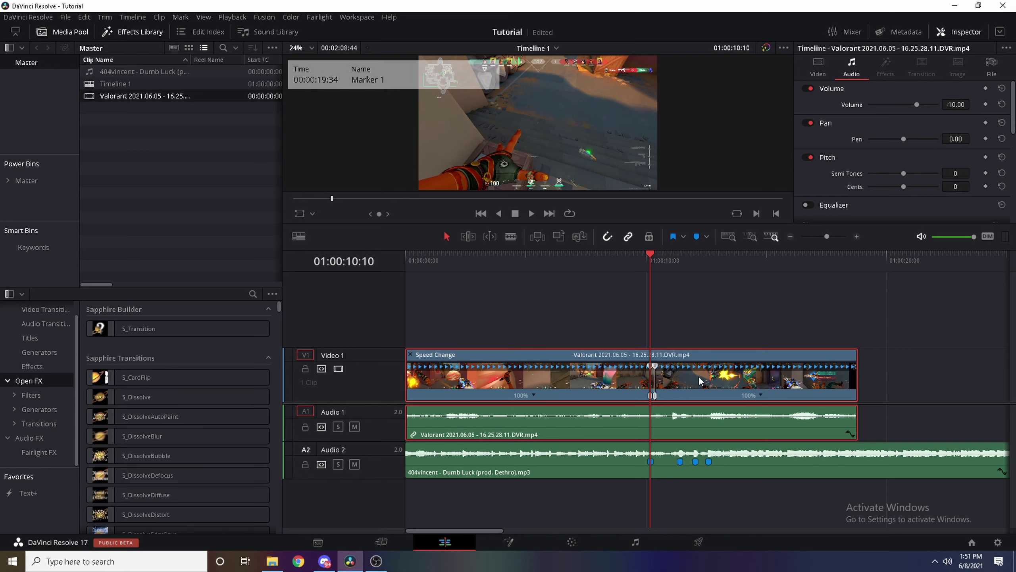
# Stretch the slowed section out to Marker 2 at 16% speed and play it back to check
pyautogui.click(684, 262)
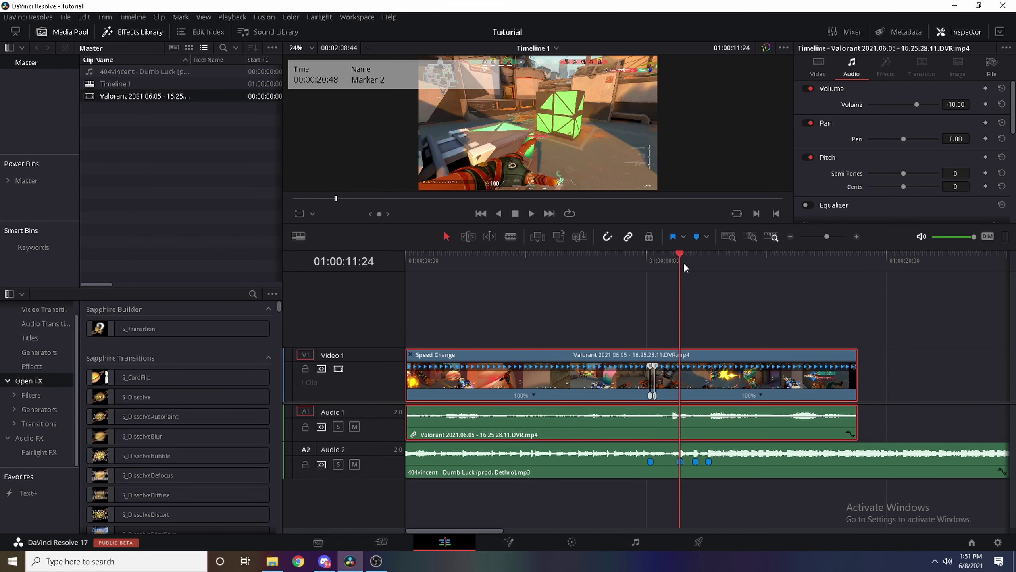
pyautogui.moveTo(655, 366); pyautogui.dragTo(683, 374)
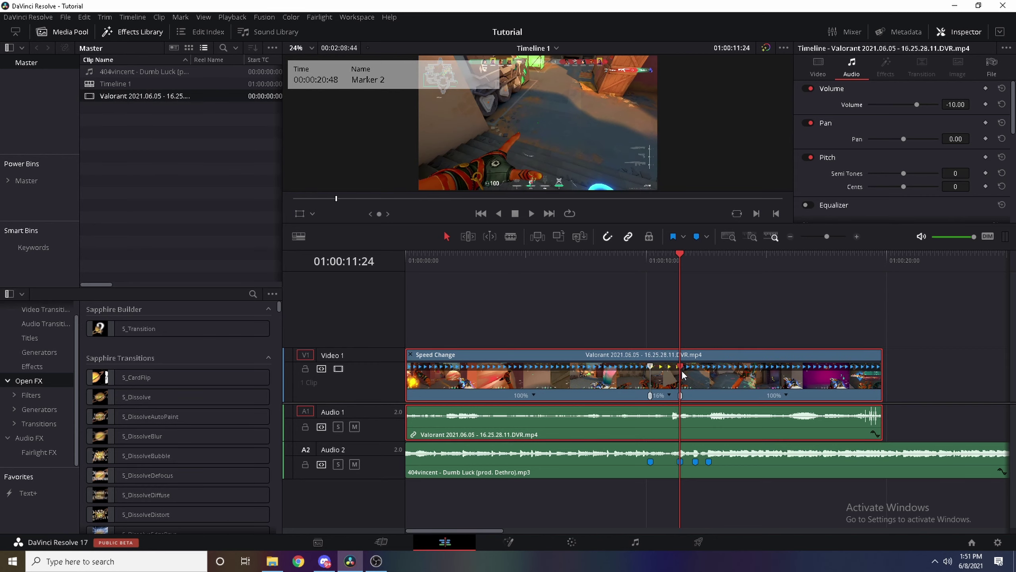
pyautogui.click(615, 259)
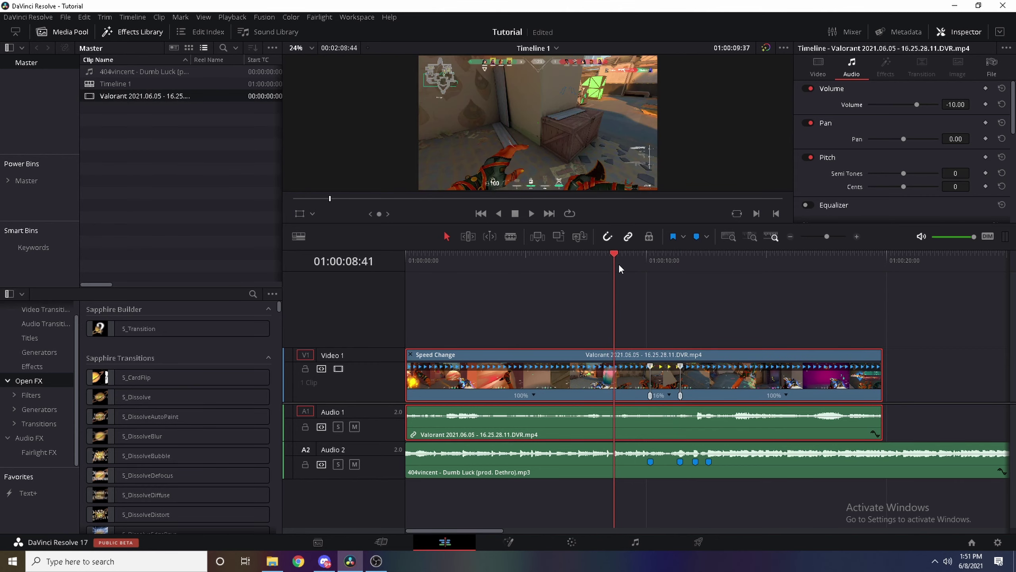
pyautogui.press('space')
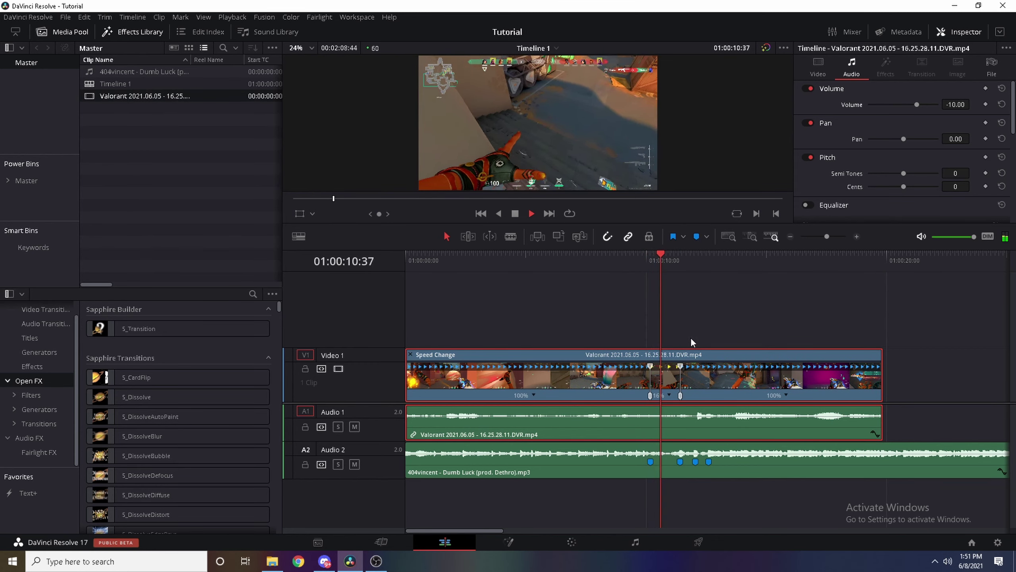
pyautogui.press('space')
pyautogui.scroll(-2, 880, 140)
pyautogui.click(818, 67)
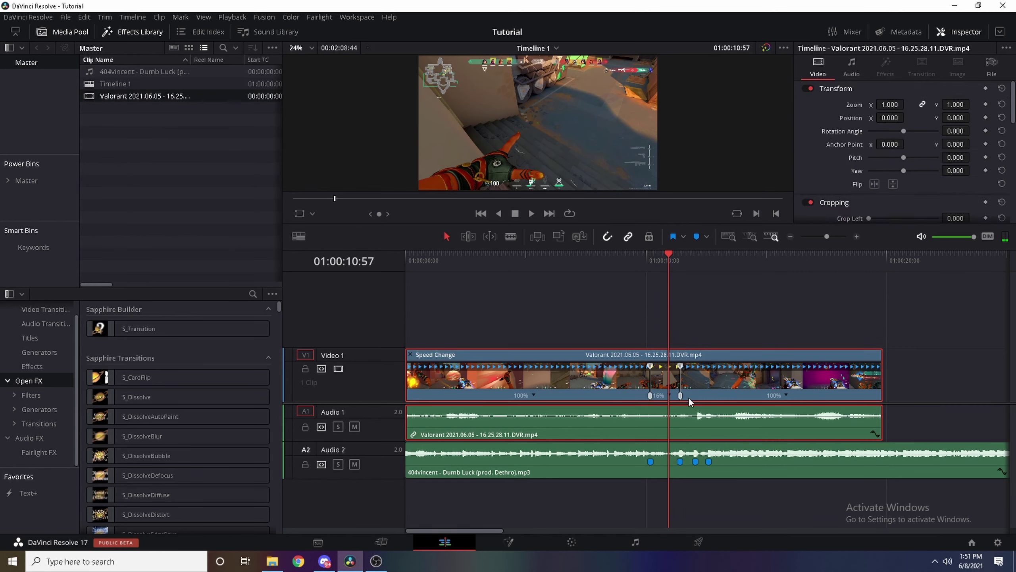
# Reset the slowed segment to 100%, then re-stretch it to 16% up to Marker 2
pyautogui.rightClick(709, 380)
pyautogui.click(732, 366)
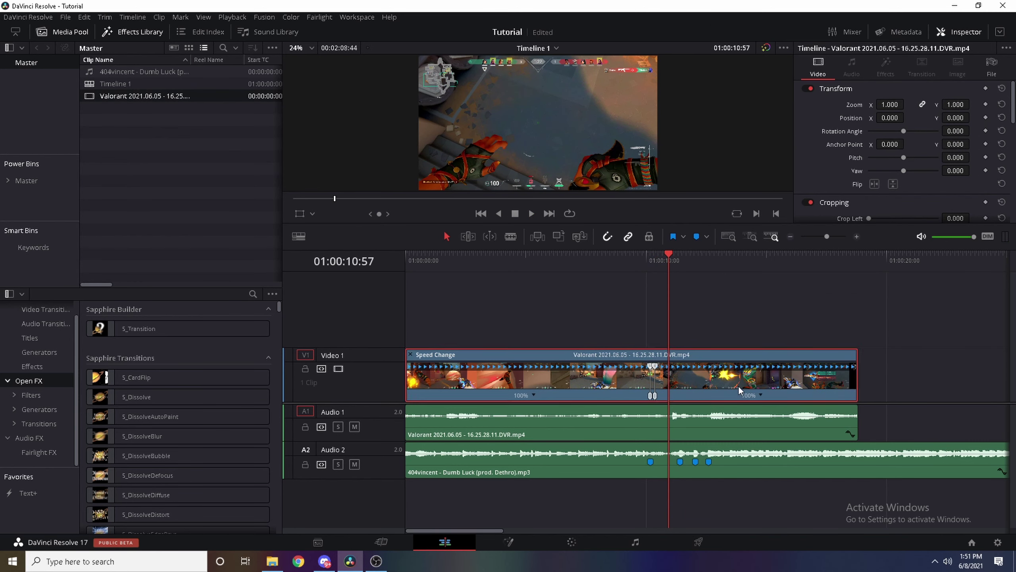
pyautogui.hotkey('shift', 'Up')
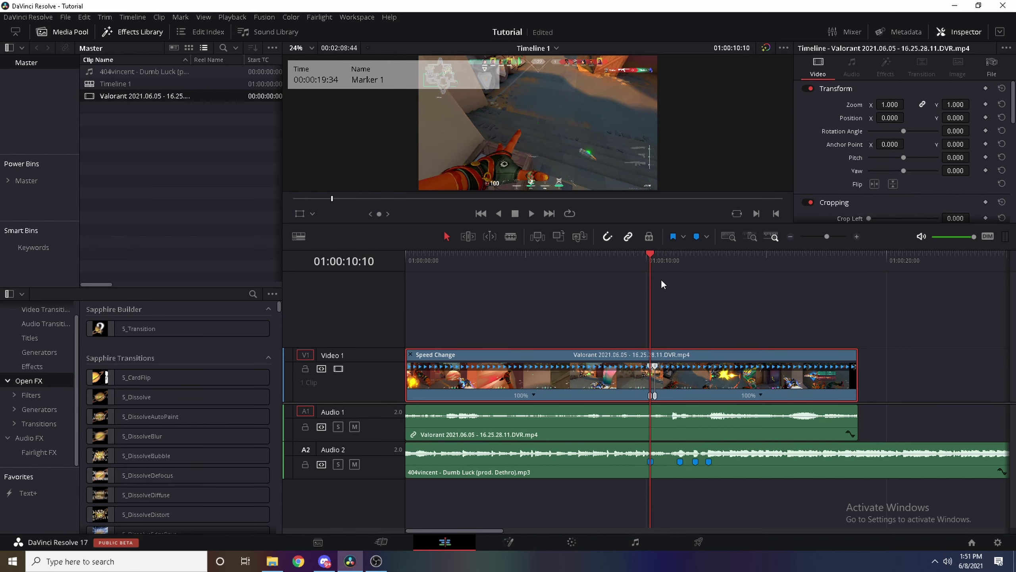
pyautogui.hotkey('shift', 'Down')
pyautogui.moveTo(677, 373); pyautogui.dragTo(682, 374)
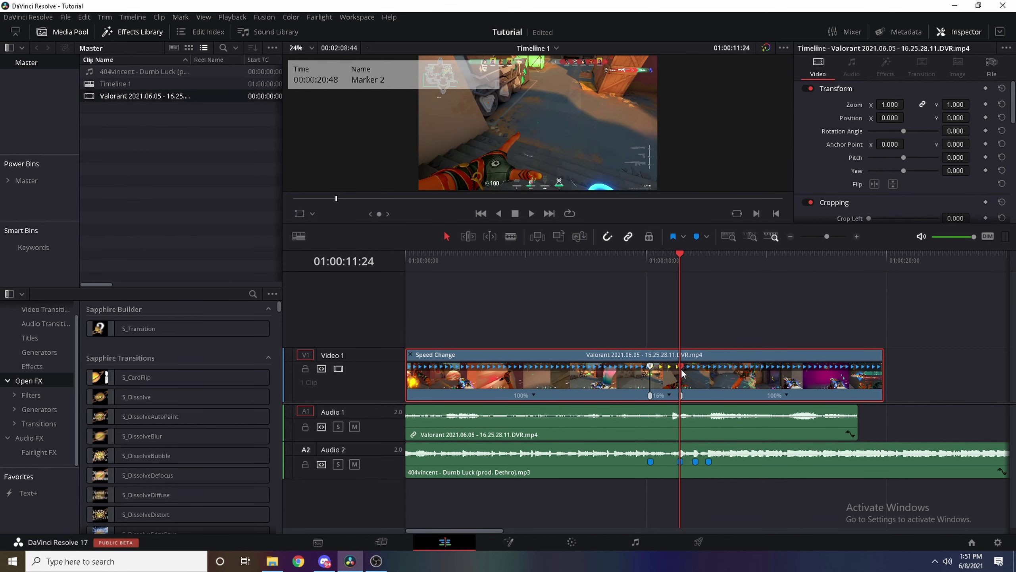
# Play back the 16% slow-motion section from Marker 1 to review it
pyautogui.click(649, 260)
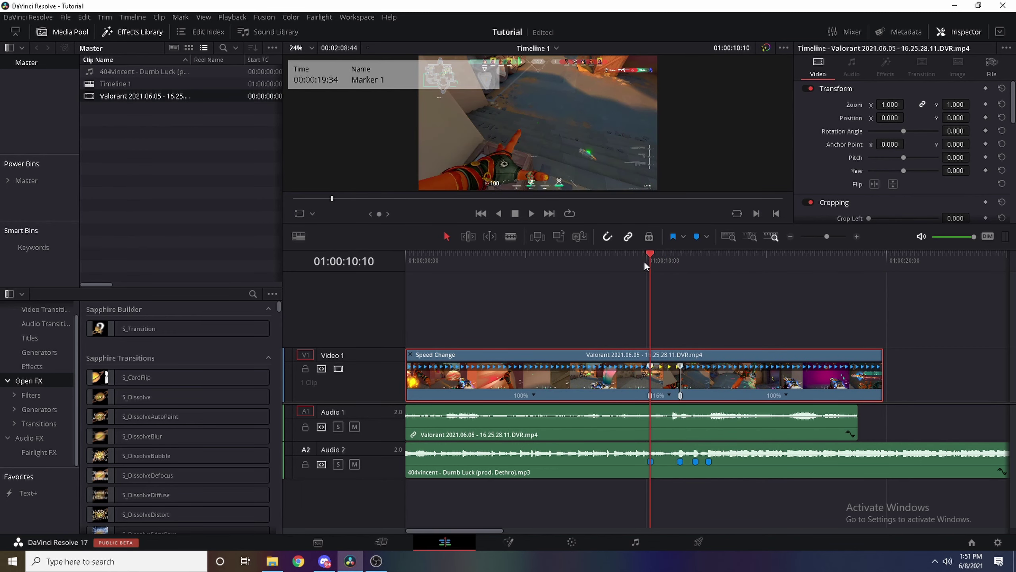
pyautogui.press('space')
pyautogui.press('space')
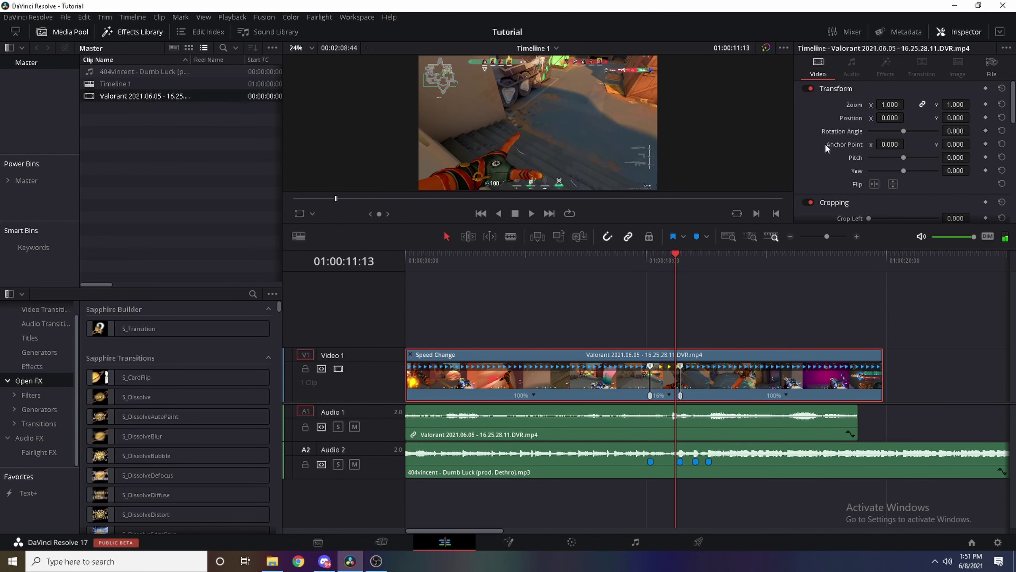
pyautogui.scroll(-5, 836, 192)
pyautogui.click(627, 265)
pyautogui.press('space')
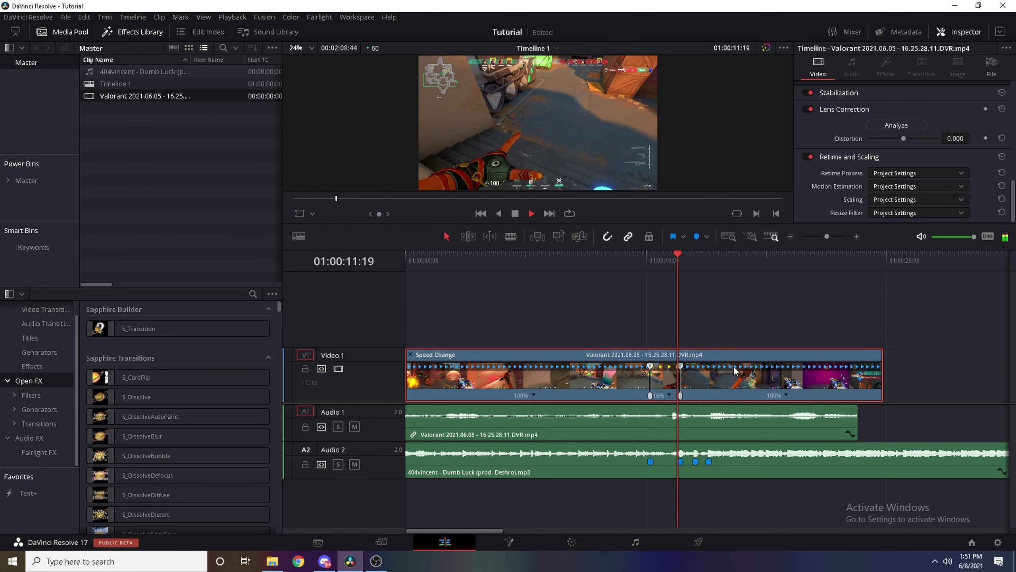
pyautogui.press('space')
pyautogui.click(636, 274)
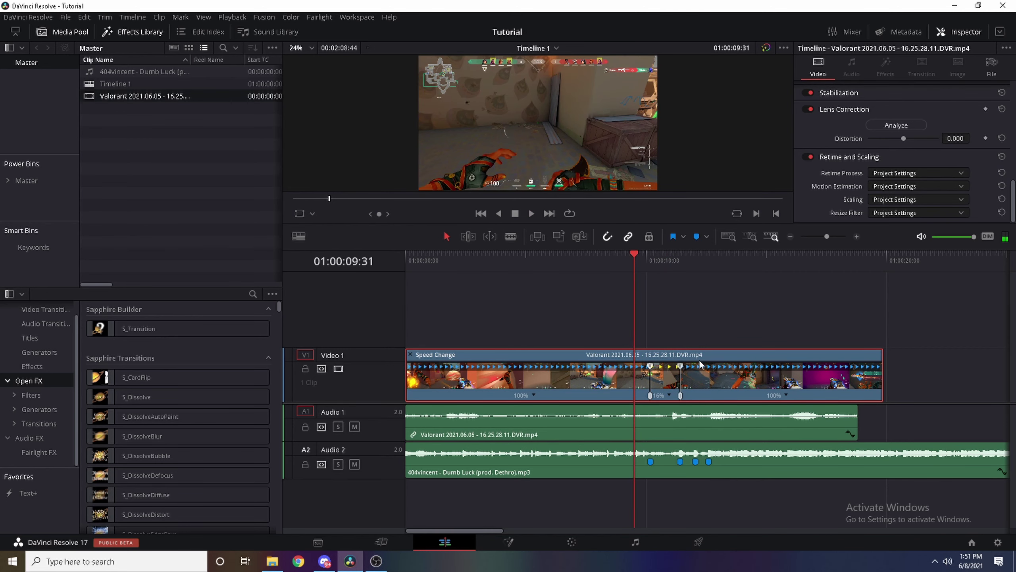
# Set the clip's Retime Process to Optical Flow in Retime and Scaling
pyautogui.click(902, 214)
pyautogui.click(878, 177)
pyautogui.scroll(5, 1008, 151)
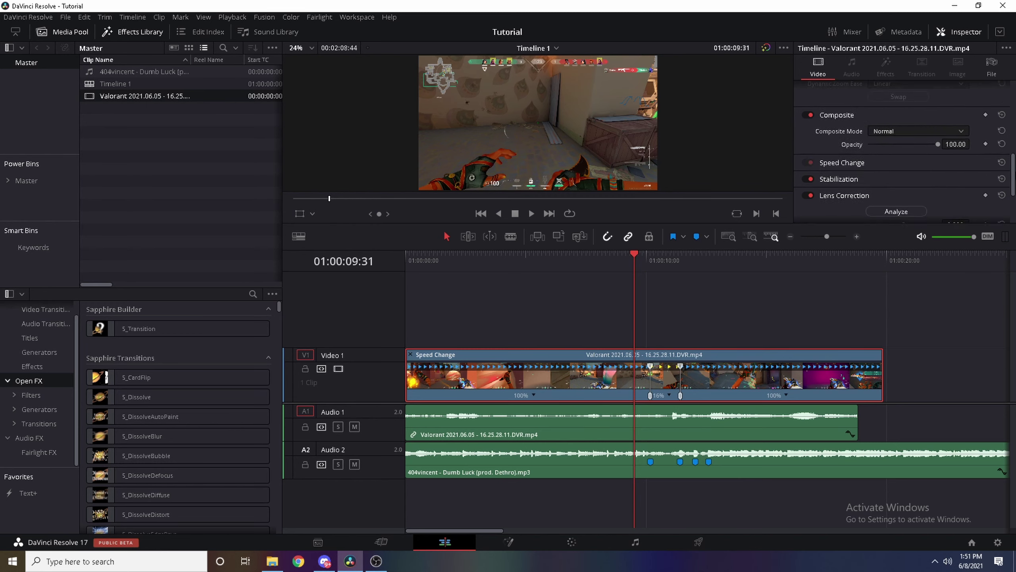
pyautogui.scroll(5, 1015, 92)
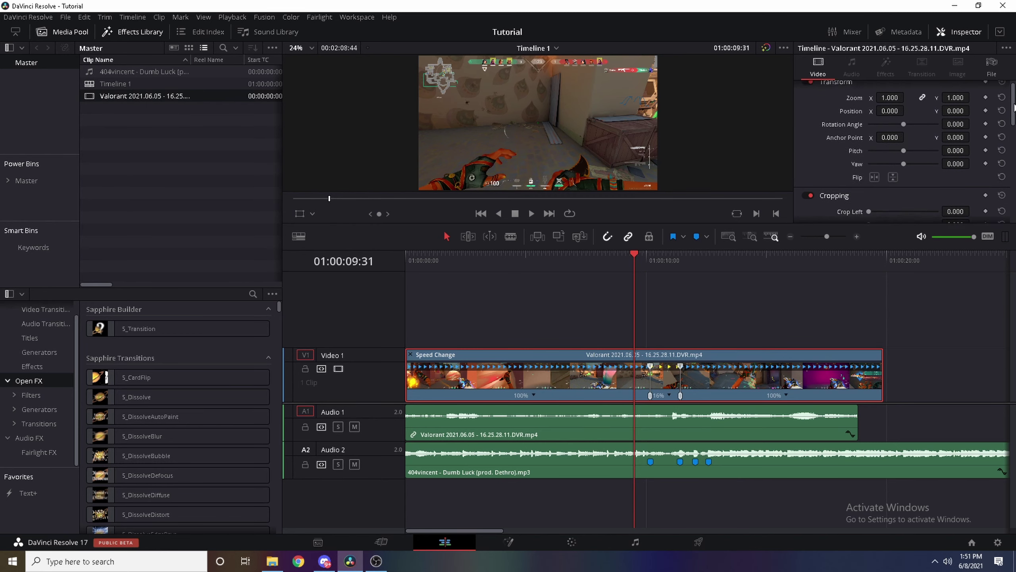
pyautogui.scroll(-10, 952, 160)
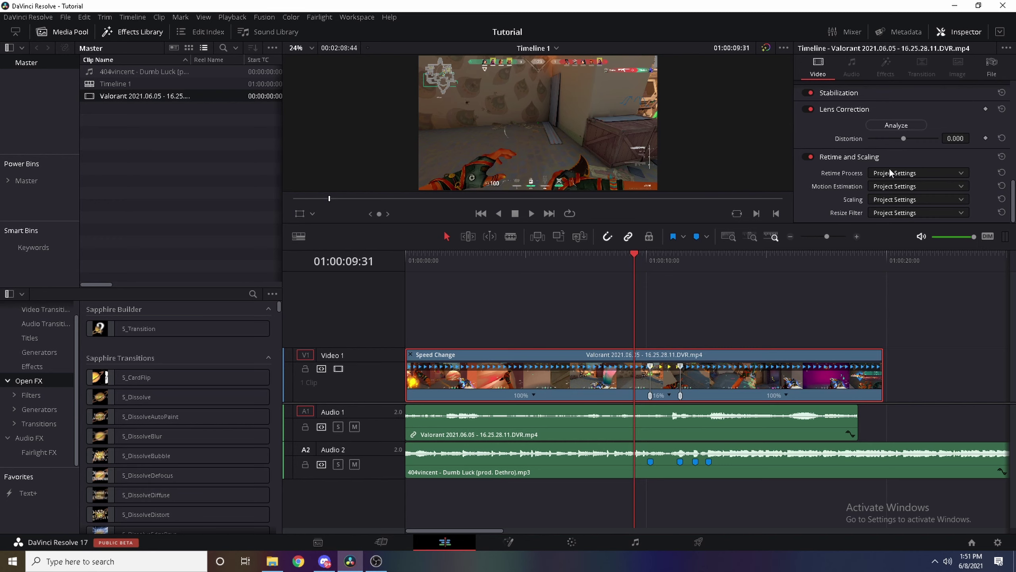
pyautogui.click(890, 172)
pyautogui.click(898, 221)
# Replay the slow section to check the Optical Flow result
pyautogui.moveTo(657, 262); pyautogui.dragTo(622, 259)
pyautogui.press('space')
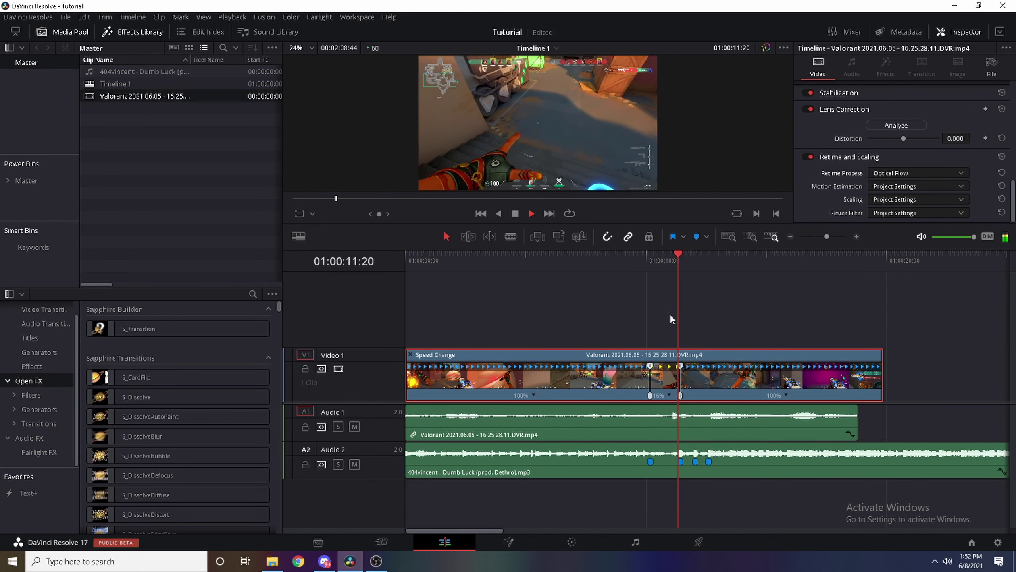
pyautogui.press('space')
# Change the timeline proxy mode from the Playback menu
pyautogui.click(232, 16)
pyautogui.moveTo(288, 75)
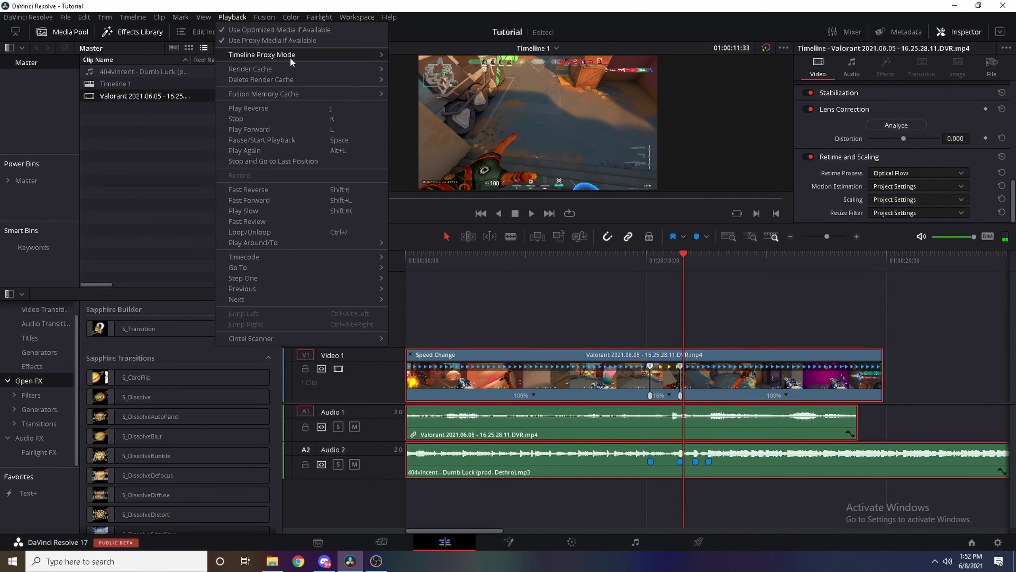
pyautogui.click(416, 80)
# Replay the slow-motion section from Marker 1 and select the Valorant video with its audio
pyautogui.click(645, 256)
pyautogui.press('space')
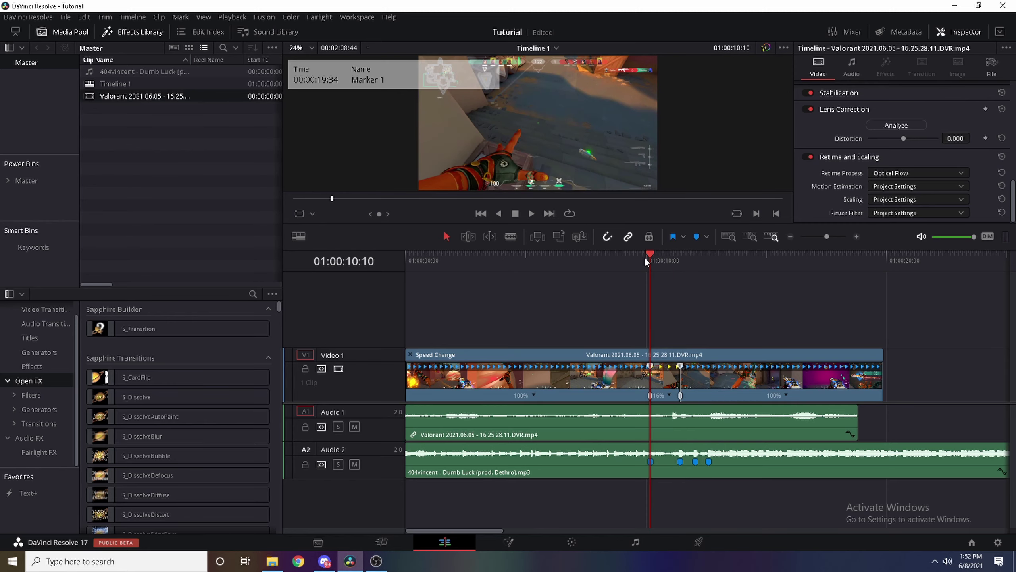
pyautogui.click(646, 258)
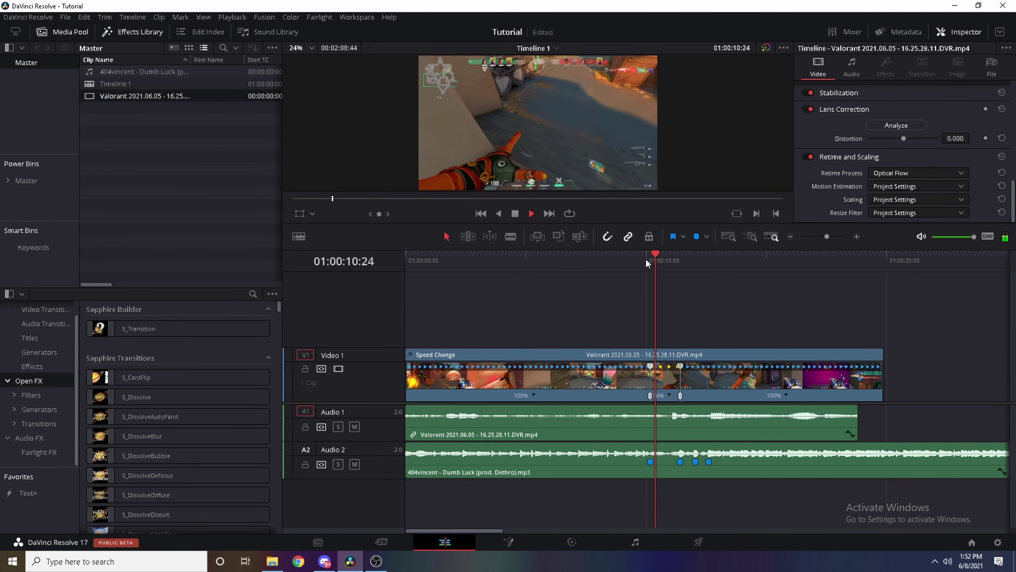
pyautogui.press('space')
pyautogui.click(718, 421)
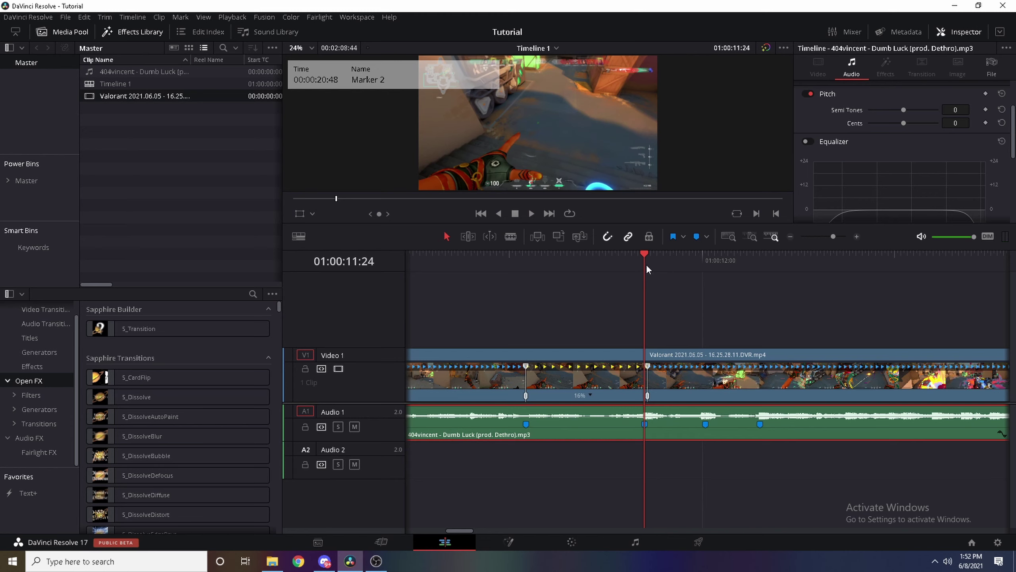
pyautogui.press('space')
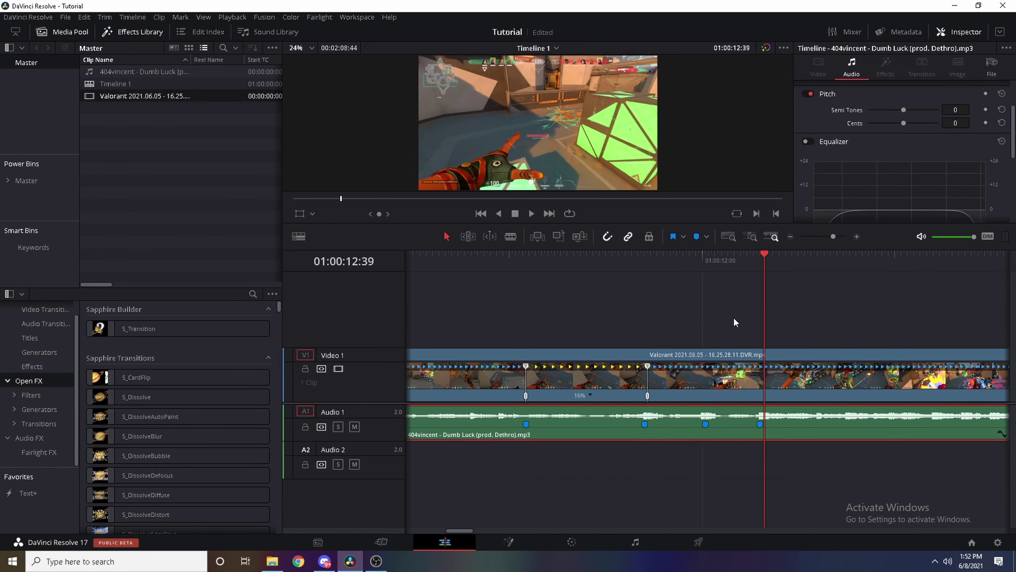
pyautogui.press('j')
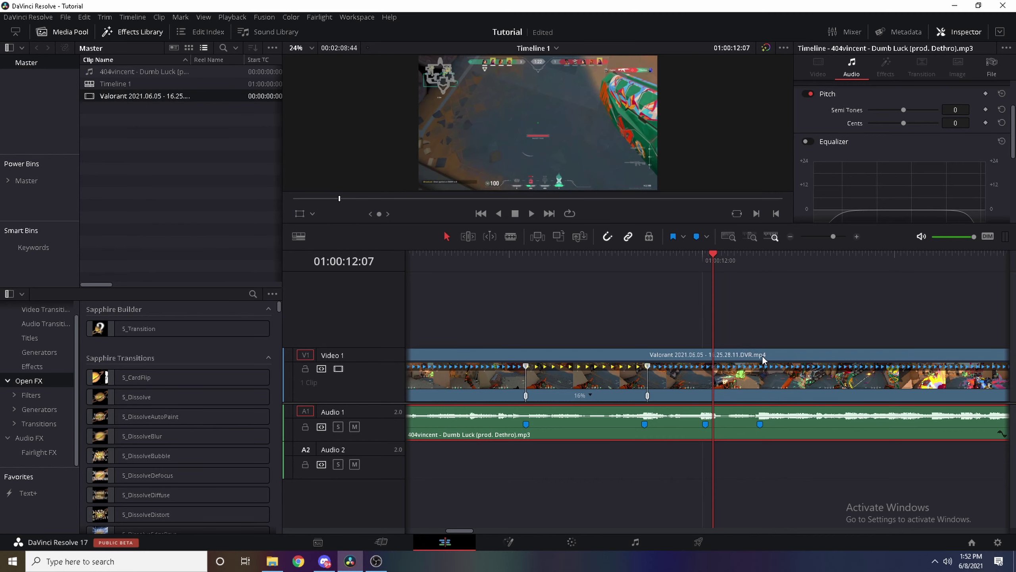
# Add a speed point and align it to the playhead at 01:00:11:32, just after Marker 2
pyautogui.click(790, 378)
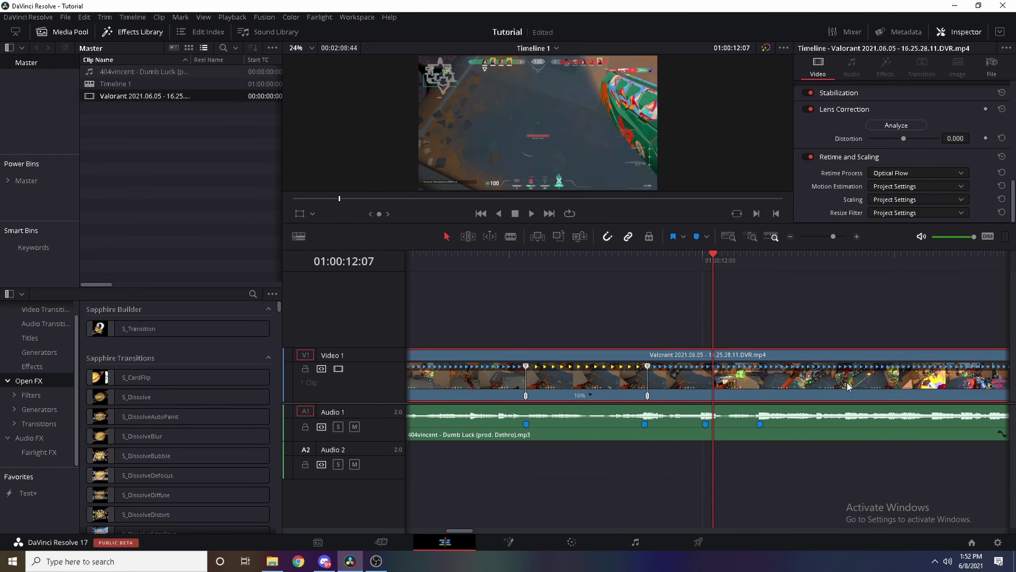
pyautogui.click(590, 396)
pyautogui.click(632, 433)
pyautogui.moveTo(658, 256); pyautogui.dragTo(650, 259)
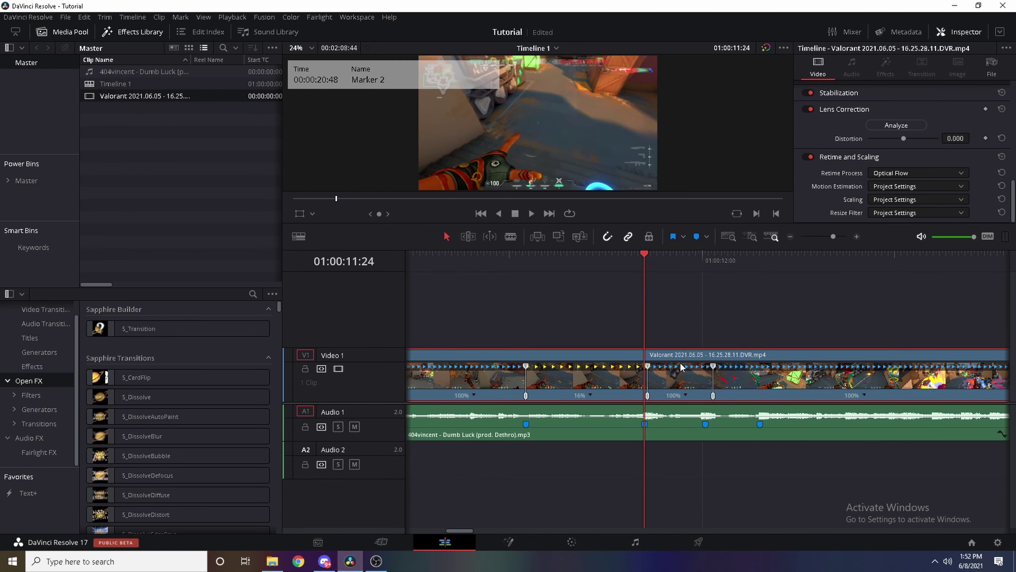
pyautogui.press('Right')
pyautogui.press('Right')
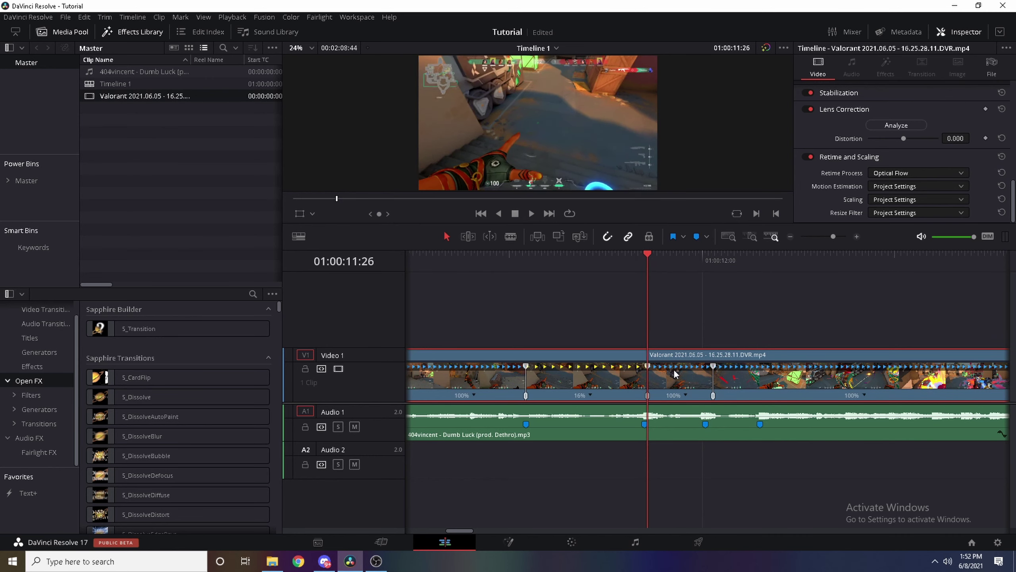
pyautogui.press('Right')
pyautogui.press('Right')
pyautogui.press('Right')
pyautogui.press('Right')
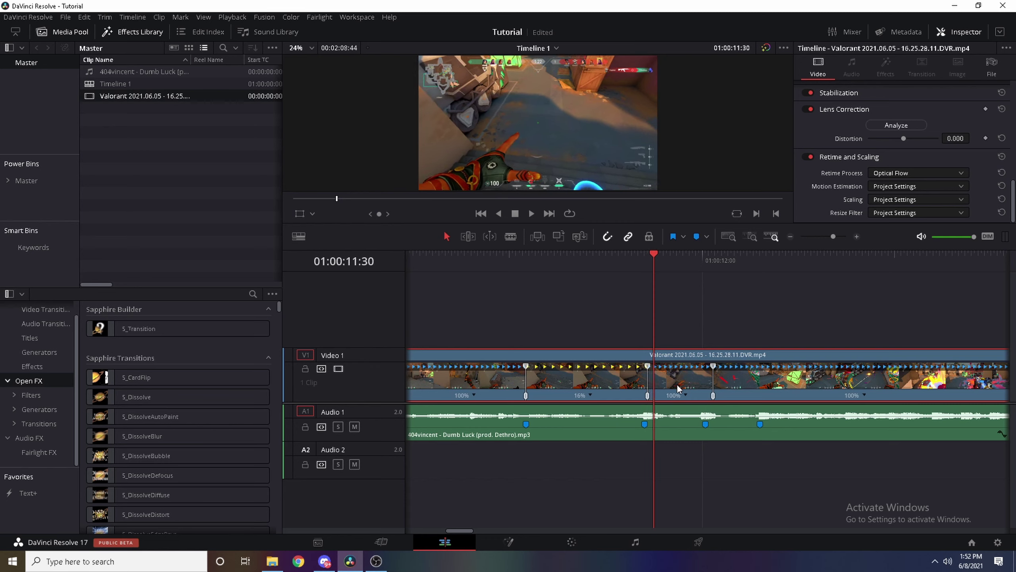
pyautogui.press('Right')
pyautogui.press('Right')
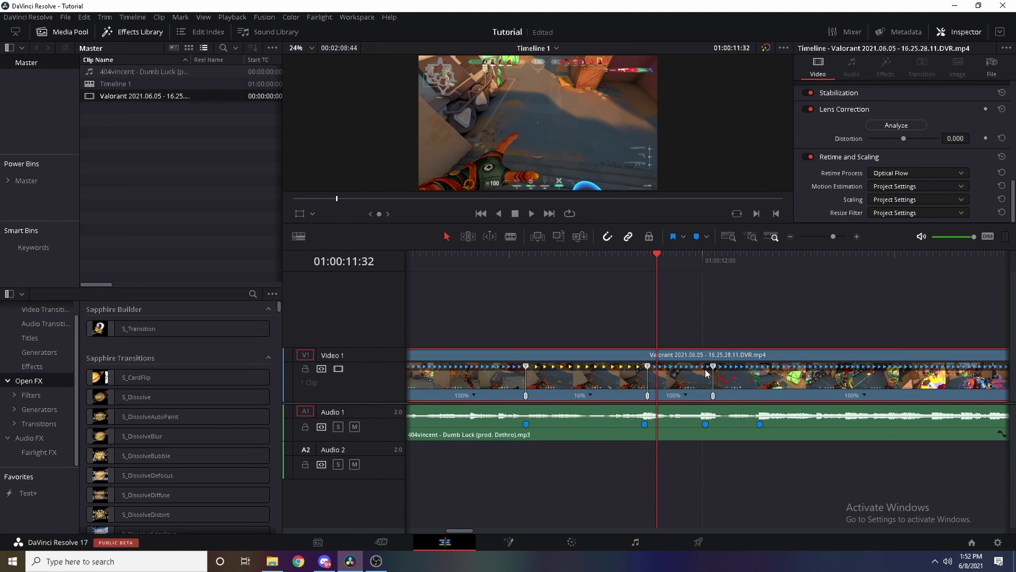
pyautogui.moveTo(713, 367); pyautogui.dragTo(656, 369)
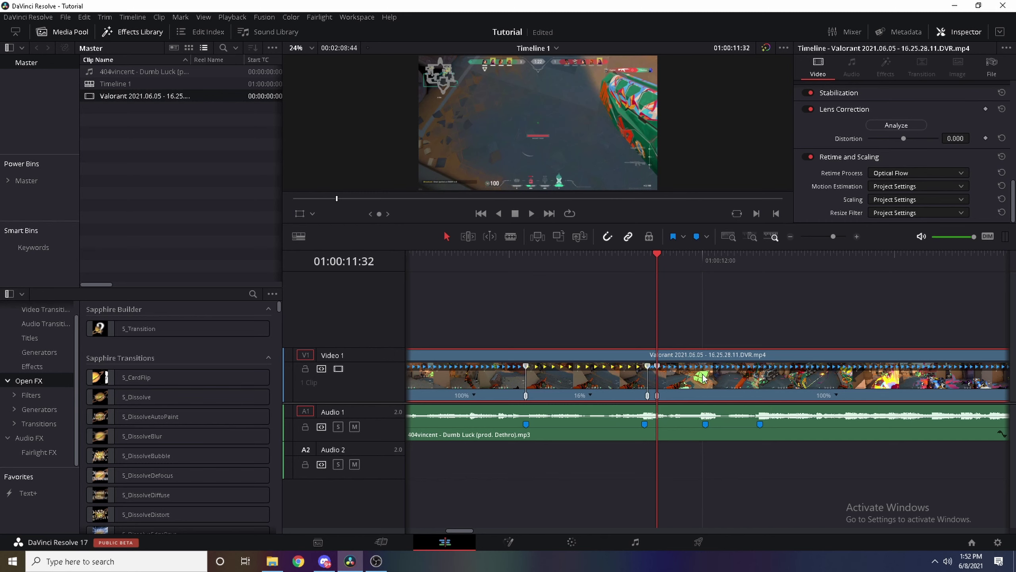
pyautogui.press('space')
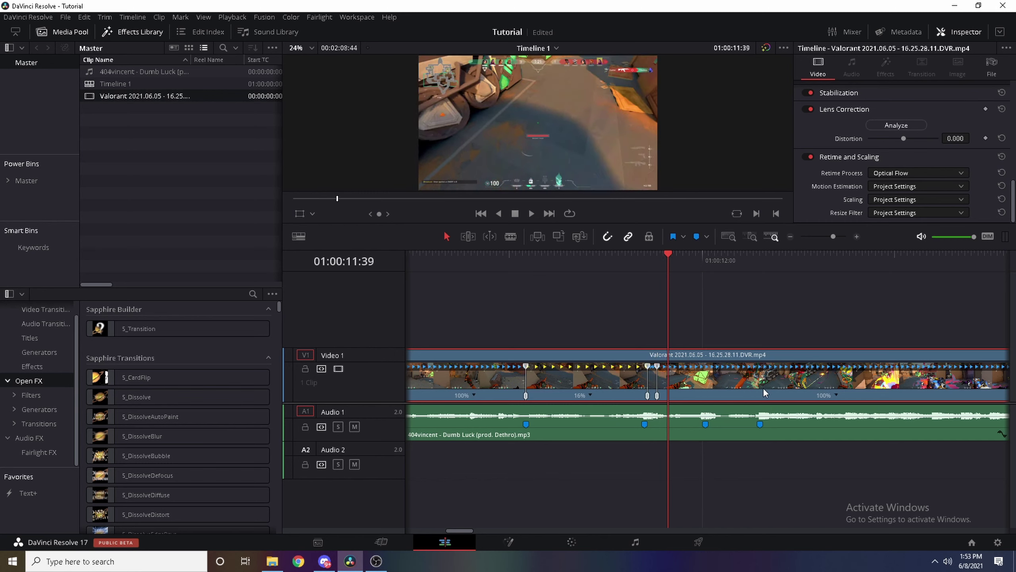
# Add another speed point on the 100% section and save the project with Ctrl+S
pyautogui.click(835, 395)
pyautogui.click(864, 426)
pyautogui.hotkey('ctrl', 's')
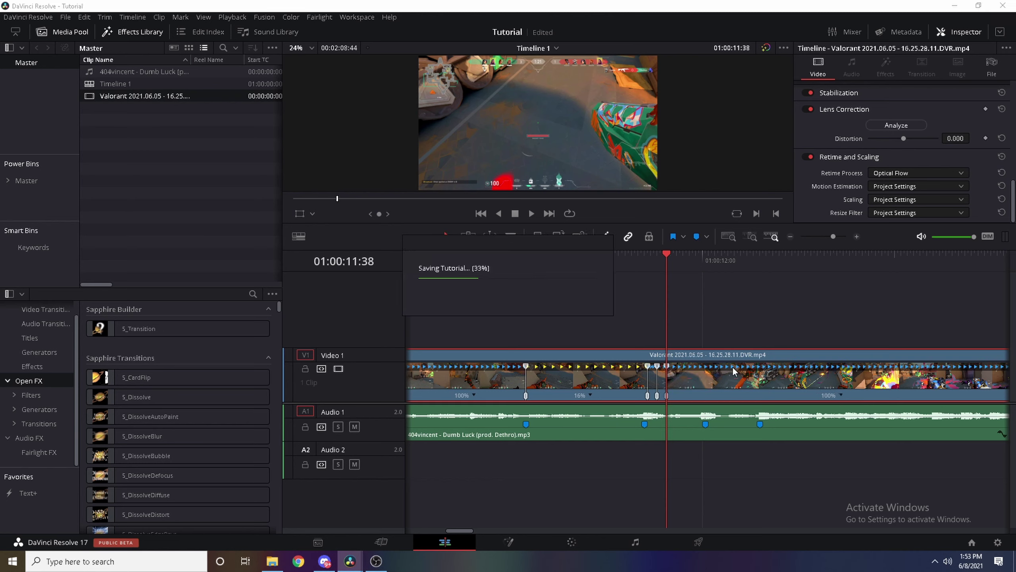
pyautogui.click(707, 258)
# Make a 20% section up to Marker 3, preview it, and park the playhead at 01:00:13:14
pyautogui.moveTo(667, 360); pyautogui.dragTo(709, 372)
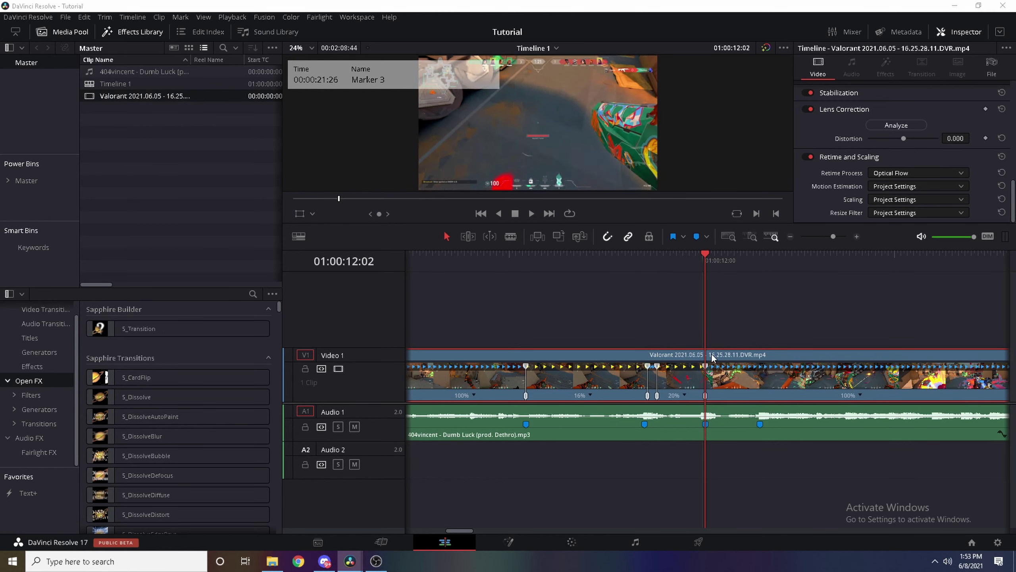
pyautogui.click(483, 258)
pyautogui.press('space')
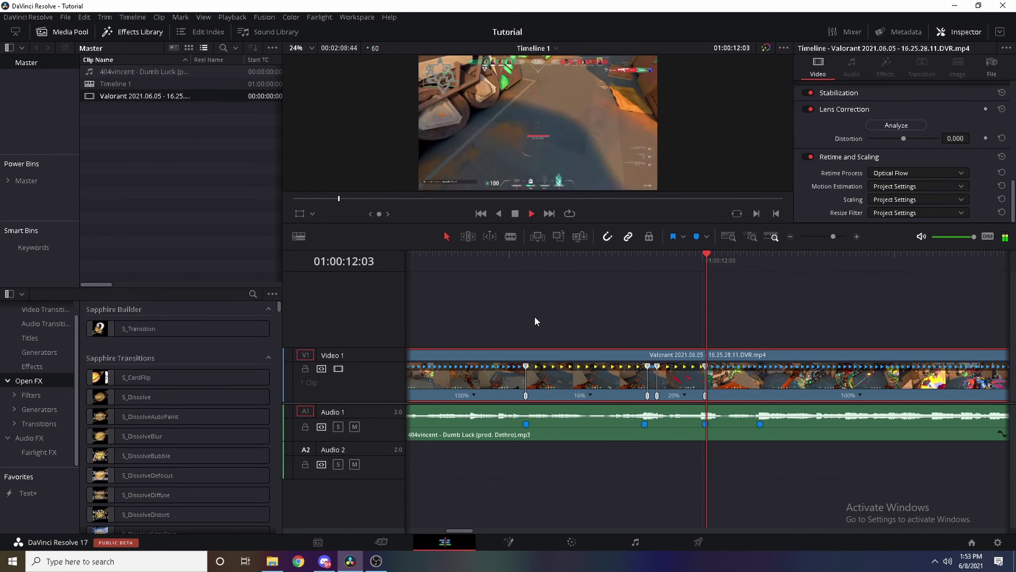
pyautogui.moveTo(724, 260); pyautogui.dragTo(531, 276)
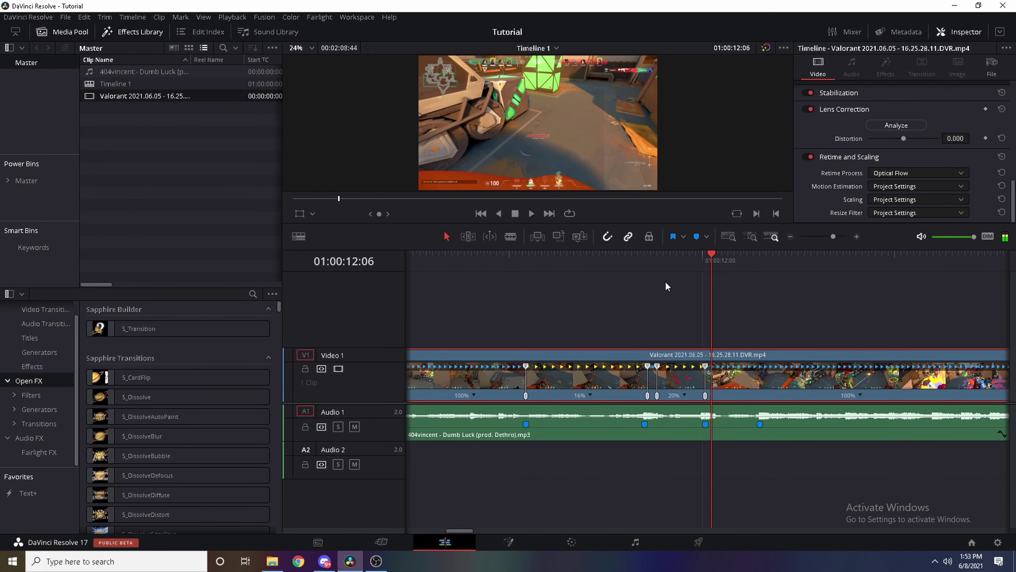
pyautogui.press('space')
pyautogui.moveTo(558, 271); pyautogui.dragTo(719, 305)
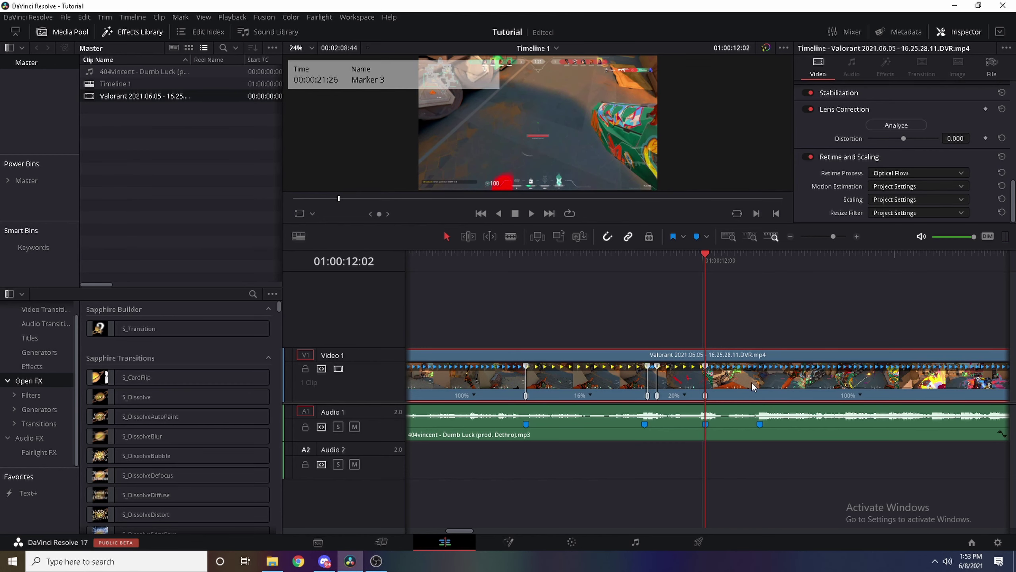
pyautogui.moveTo(742, 264)
pyautogui.mouseDown()
pyautogui.moveTo(819, 274)
pyautogui.moveTo(748, 276)
pyautogui.moveTo(801, 308)
pyautogui.mouseUp()
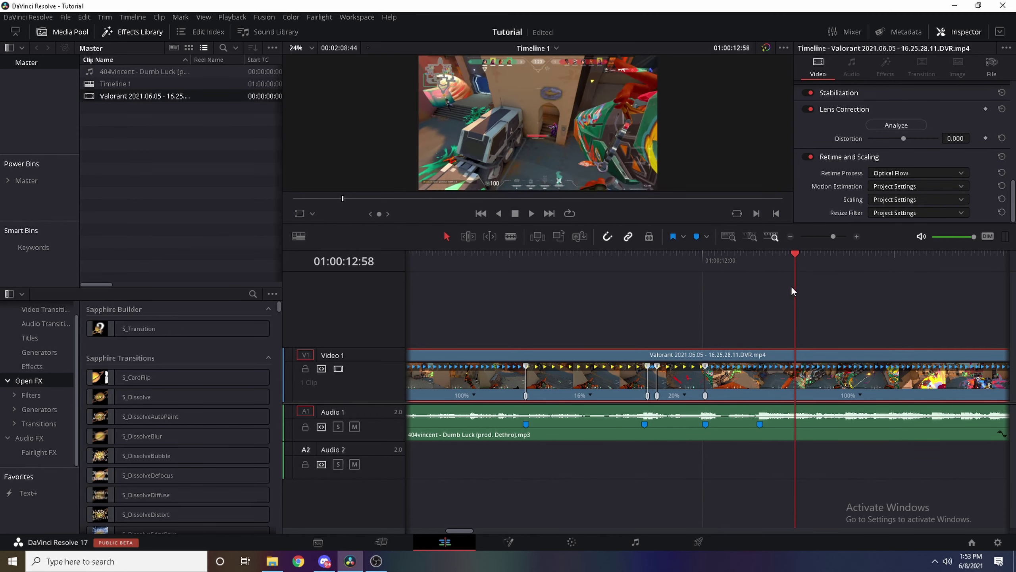
# Add a speed point near 01:00:13 and drag it to Marker 4, creating an 18% section
pyautogui.click(863, 396)
pyautogui.click(880, 447)
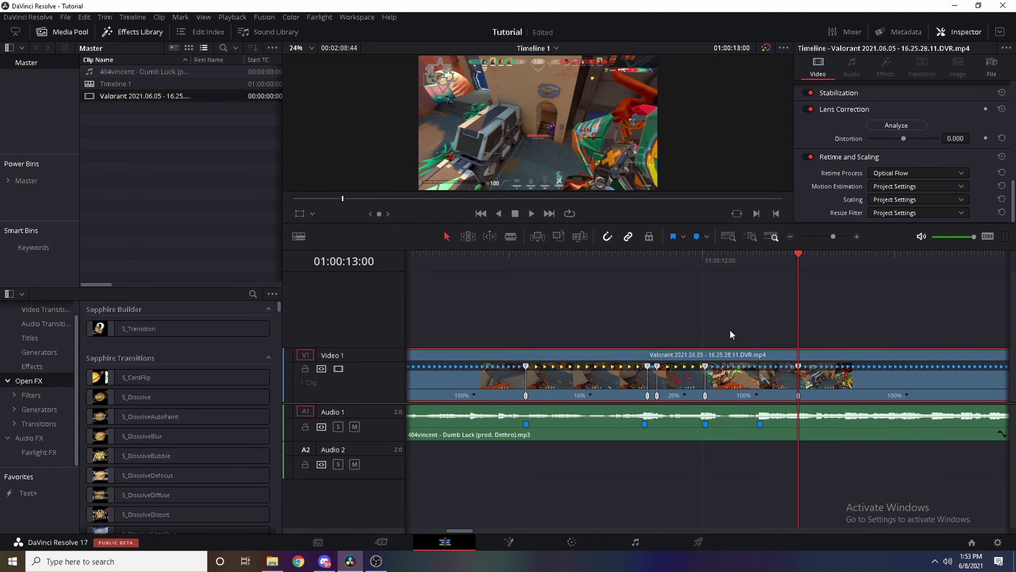
pyautogui.moveTo(798, 367); pyautogui.dragTo(716, 373)
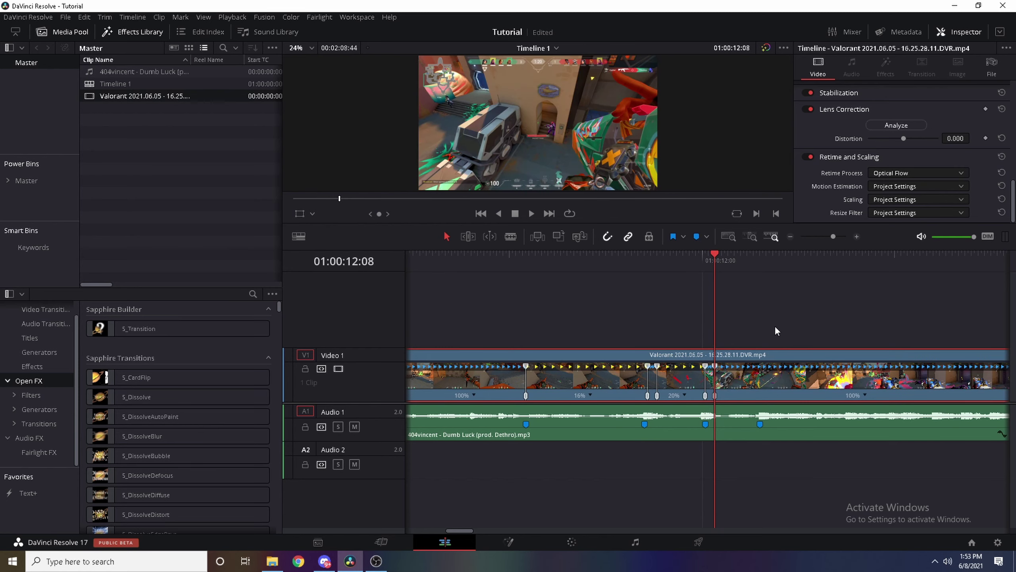
pyautogui.press('Right')
pyautogui.press('Right')
pyautogui.press('Right')
pyautogui.press('Left')
pyautogui.press('Left')
pyautogui.press('Right')
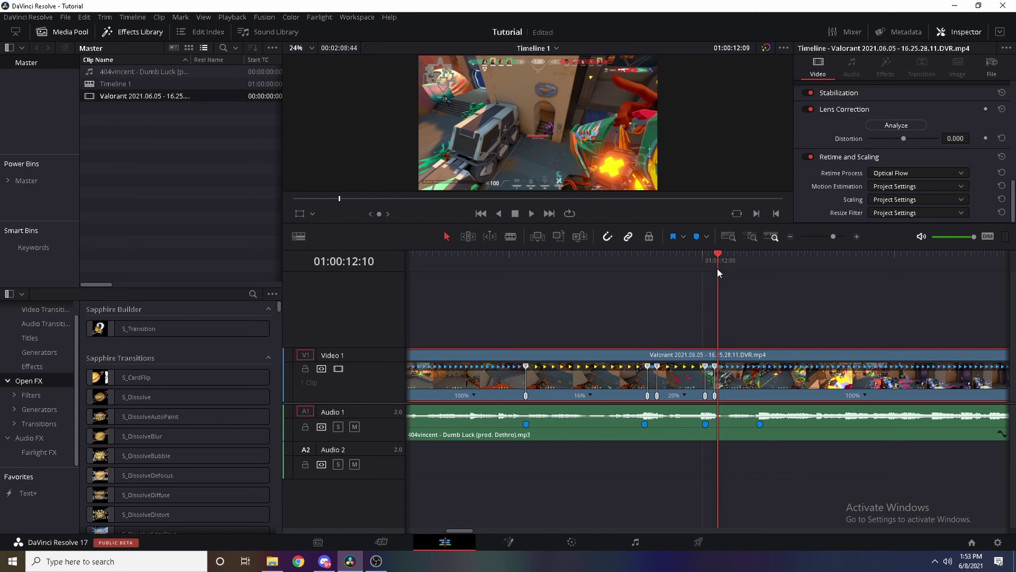
pyautogui.press('Left')
pyautogui.press('Left')
pyautogui.press('Right')
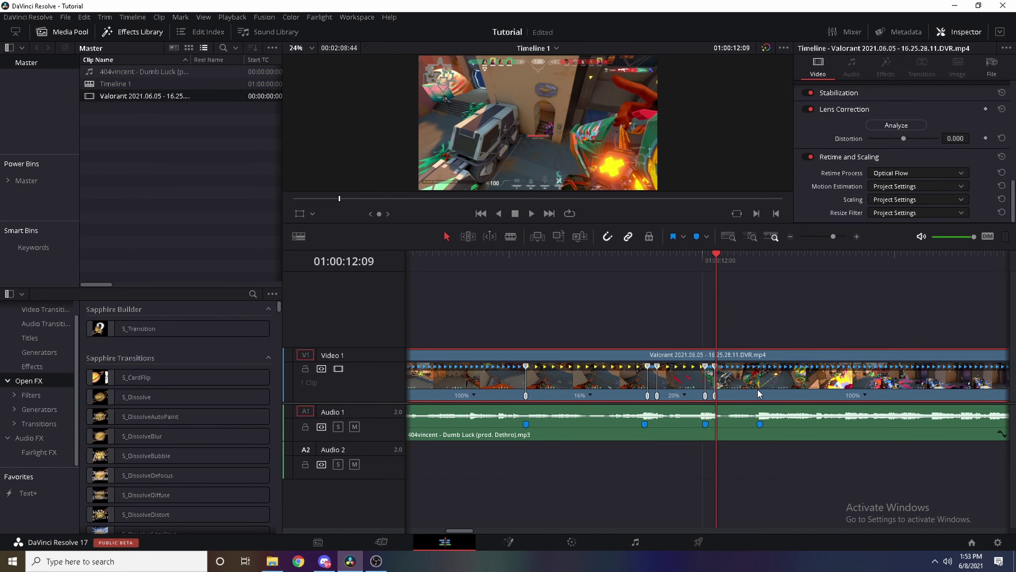
pyautogui.press('Right')
pyautogui.press('Right')
pyautogui.press('Right')
pyautogui.press('Right')
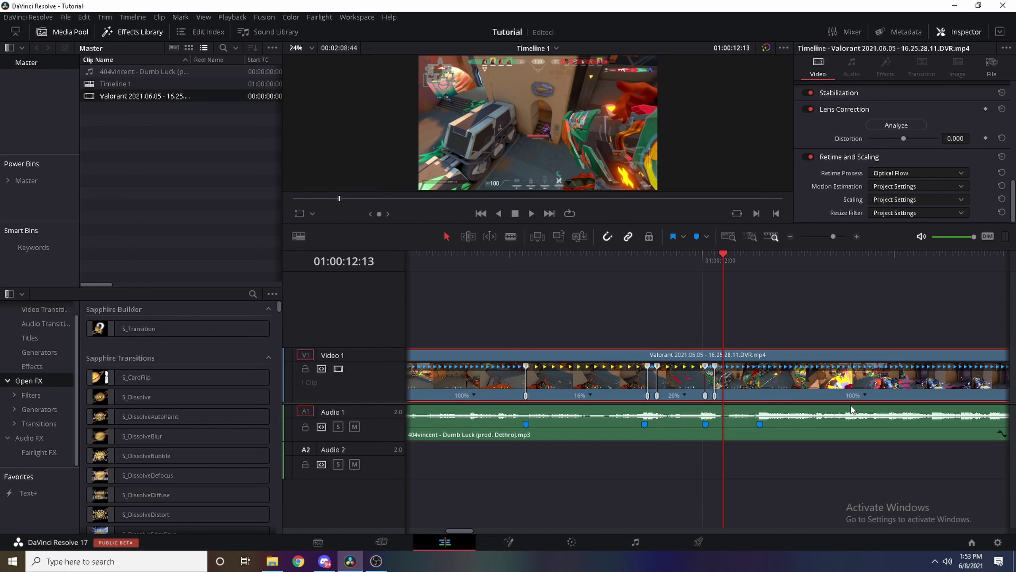
pyautogui.click(766, 264)
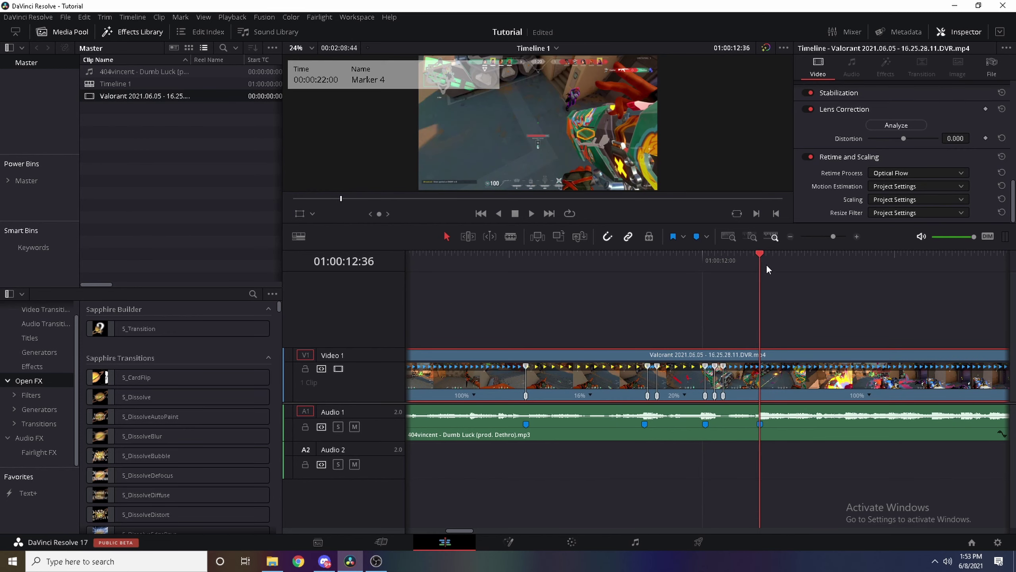
pyautogui.moveTo(723, 368); pyautogui.dragTo(760, 376)
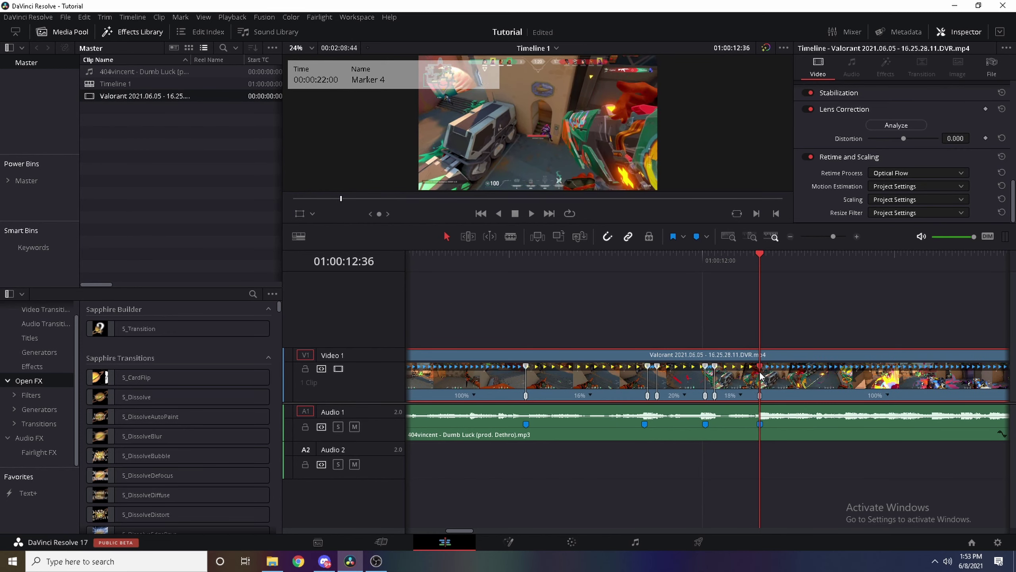
# Play back the speed ramps, then replay from Marker 4
pyautogui.moveTo(660, 276); pyautogui.dragTo(504, 278)
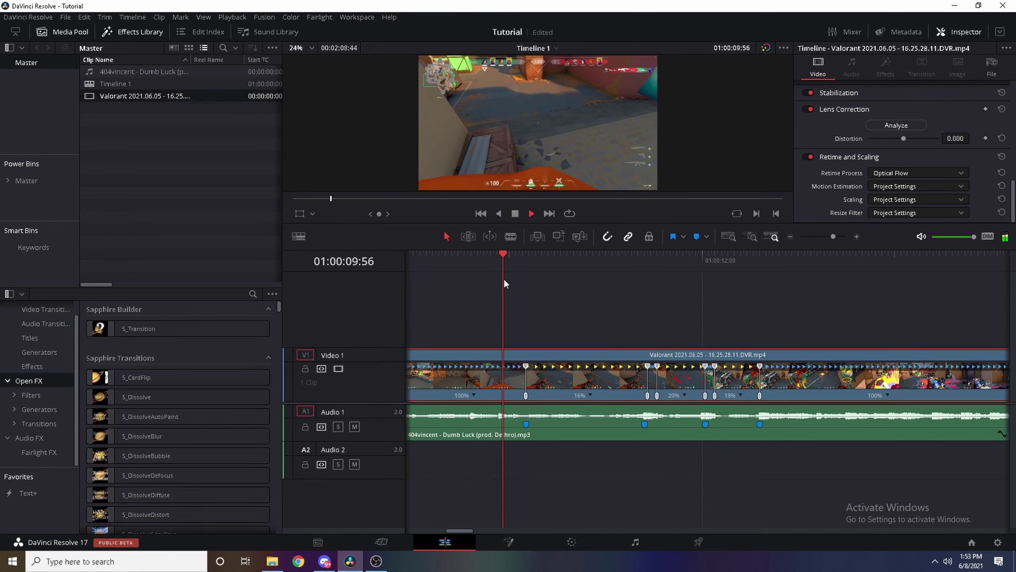
pyautogui.press('space')
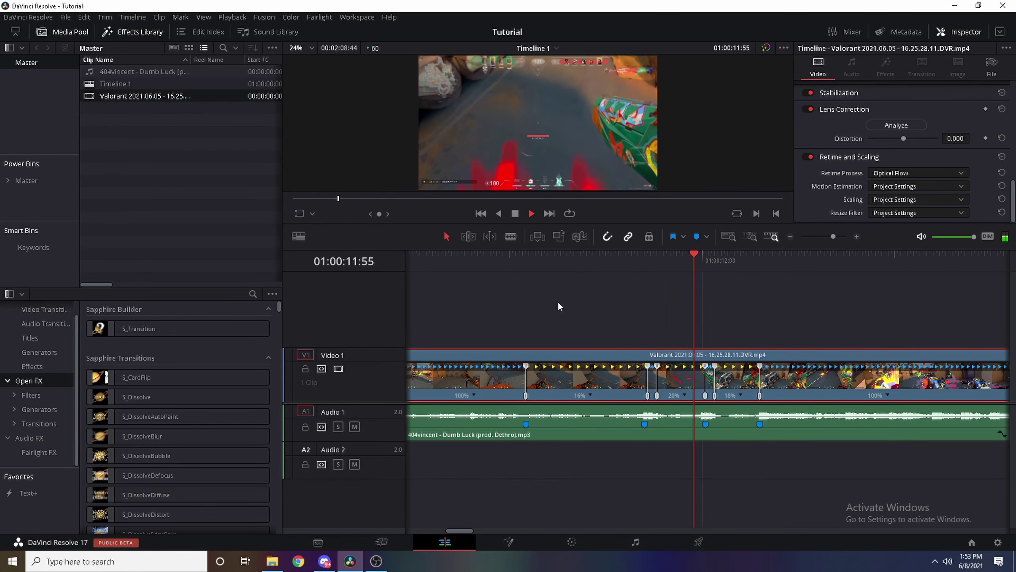
pyautogui.press('space')
pyautogui.click(760, 265)
pyautogui.hscroll(3, 793, 324)
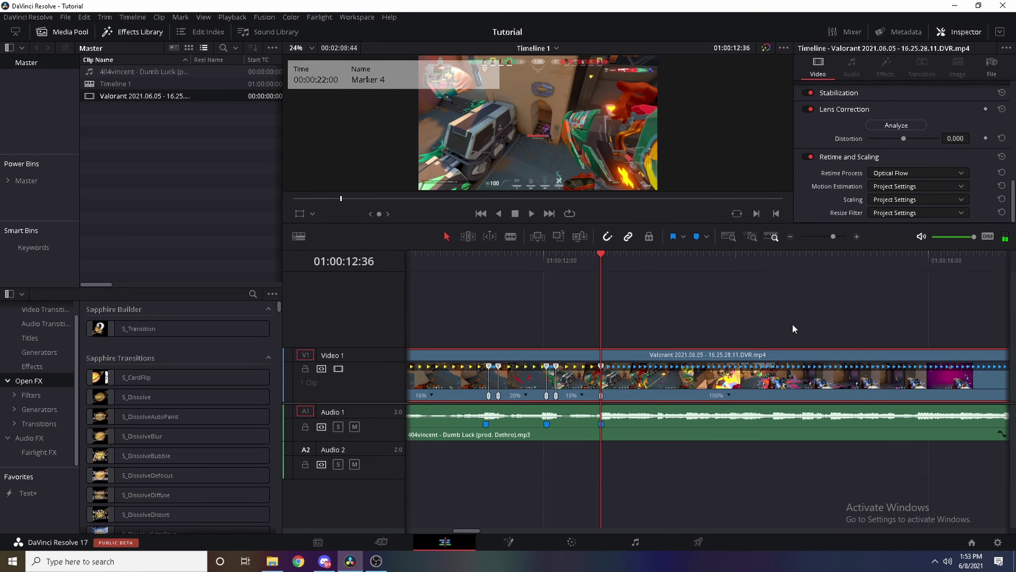
pyautogui.press('space')
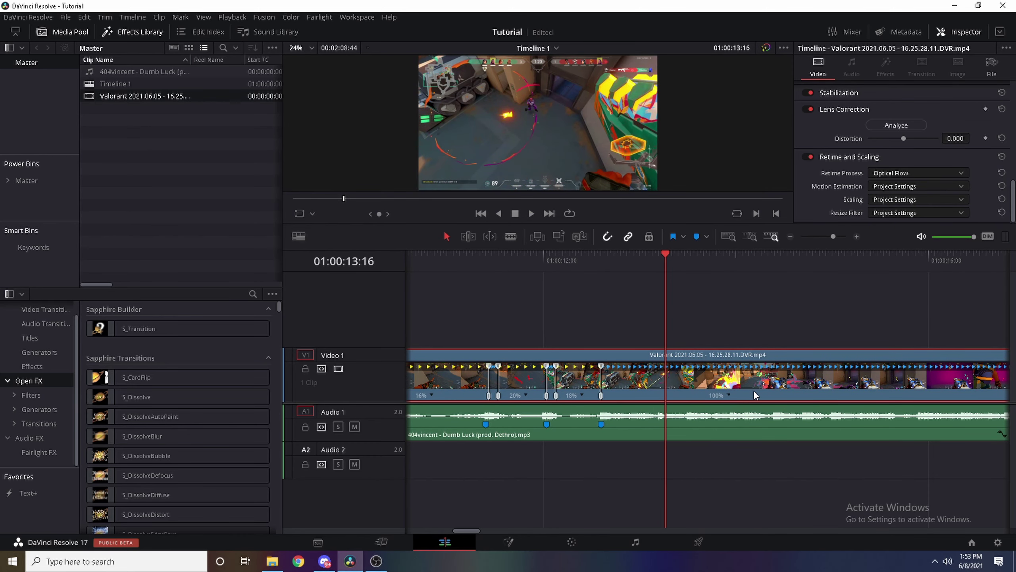
pyautogui.click(606, 258)
pyautogui.press('space')
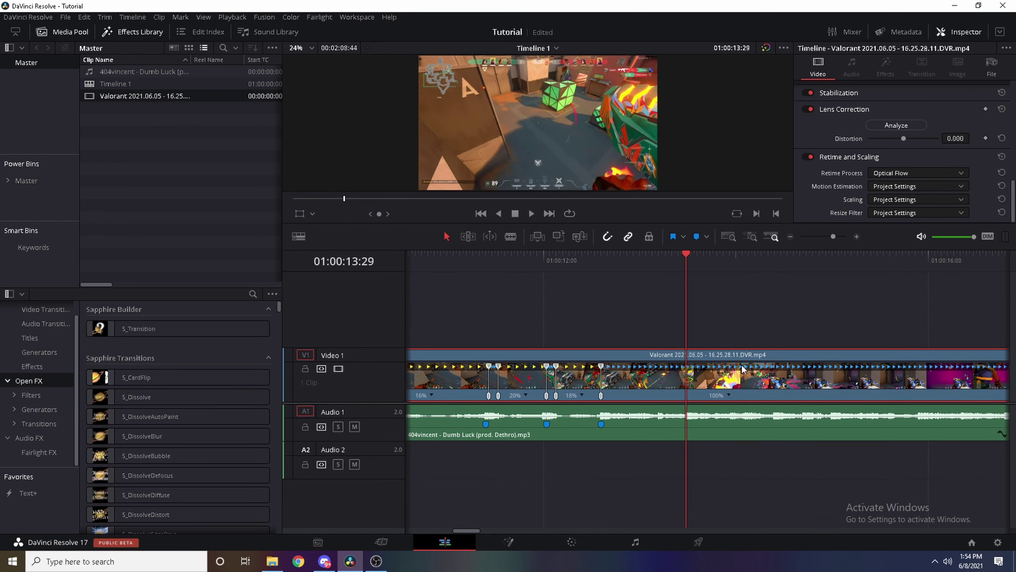
# Add a speed point after the 18% section and nudge it slightly earlier
pyautogui.click(729, 395)
pyautogui.click(741, 415)
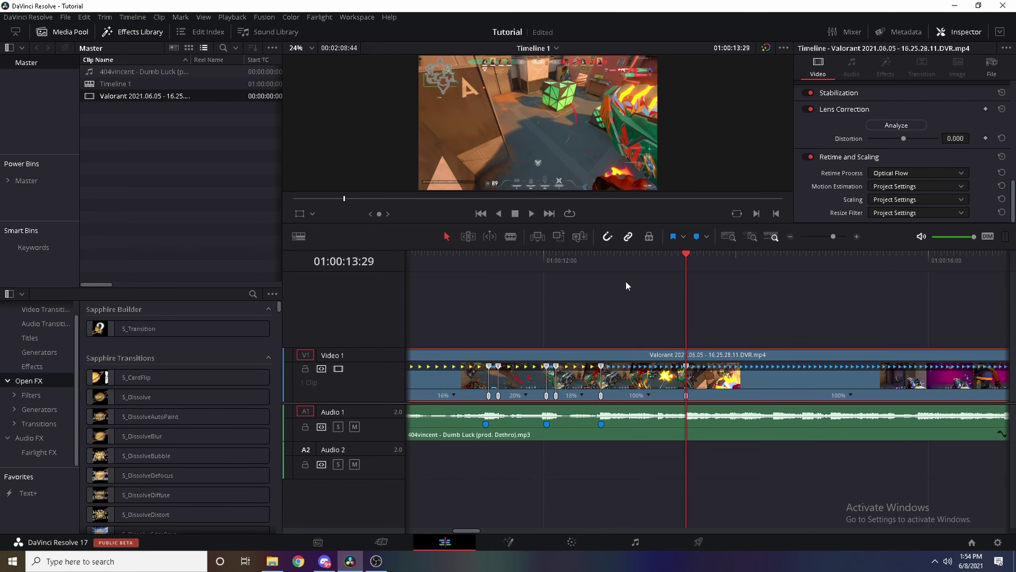
pyautogui.click(599, 258)
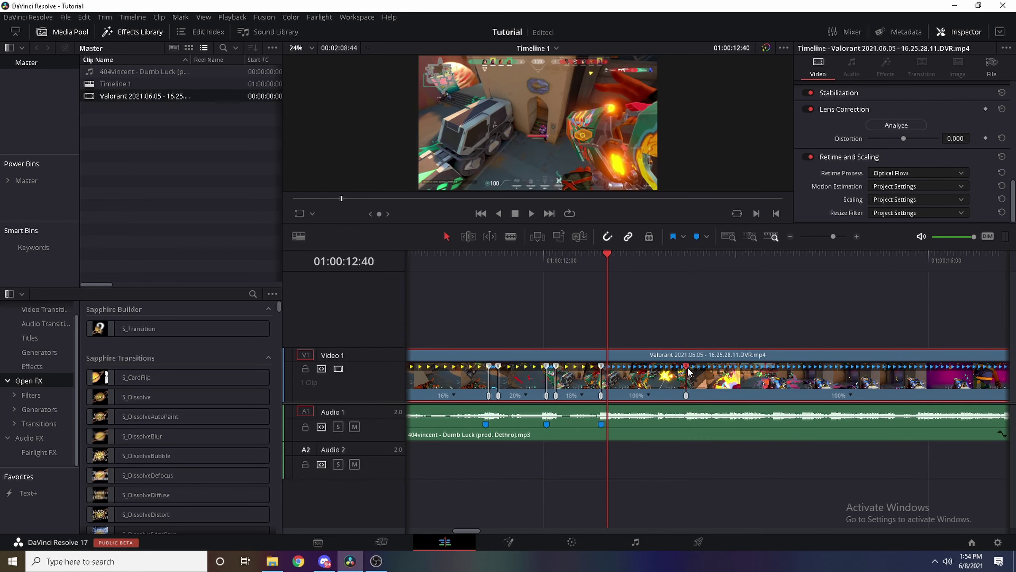
pyautogui.moveTo(619, 375); pyautogui.dragTo(609, 375)
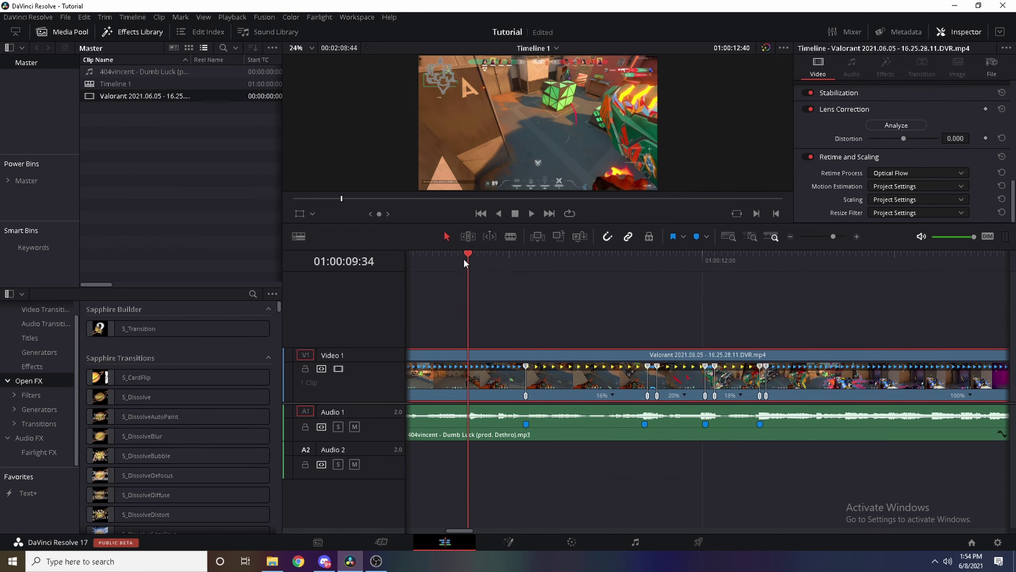
# Choose a lower timeline proxy resolution and replay the speed-ramped clip
pyautogui.press('space')
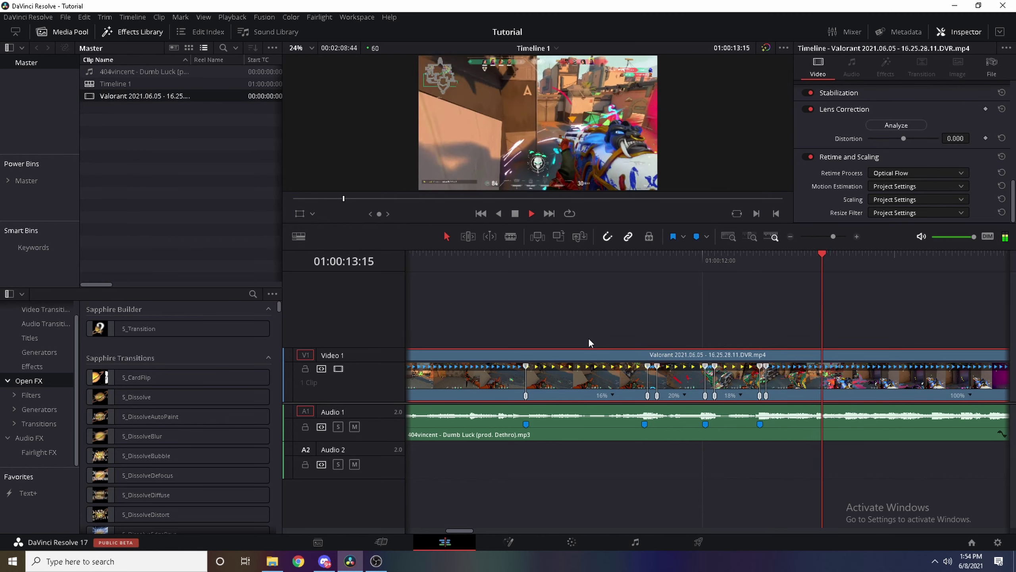
pyautogui.click(736, 258)
pyautogui.press('space')
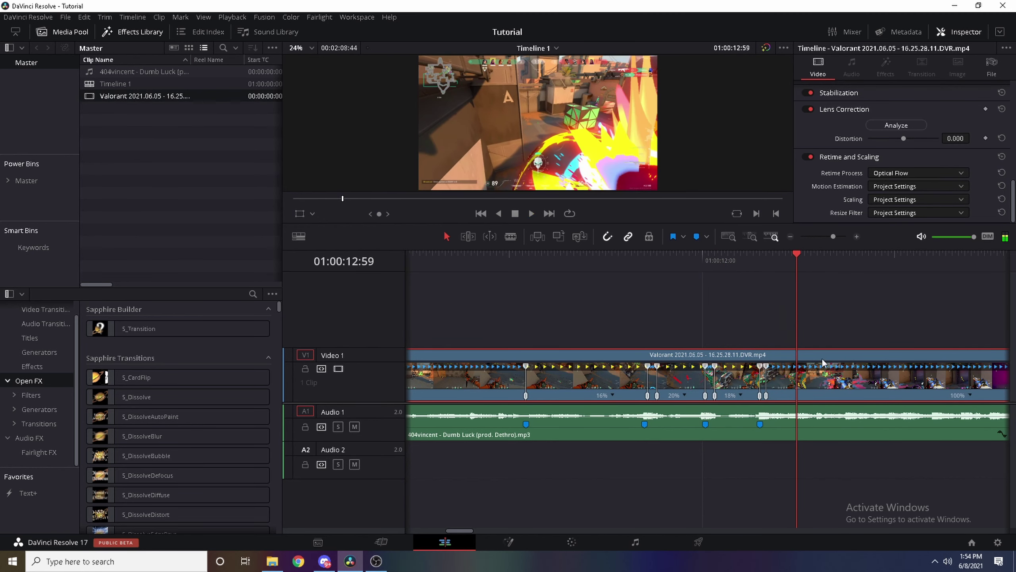
pyautogui.click(593, 255)
pyautogui.click(233, 17)
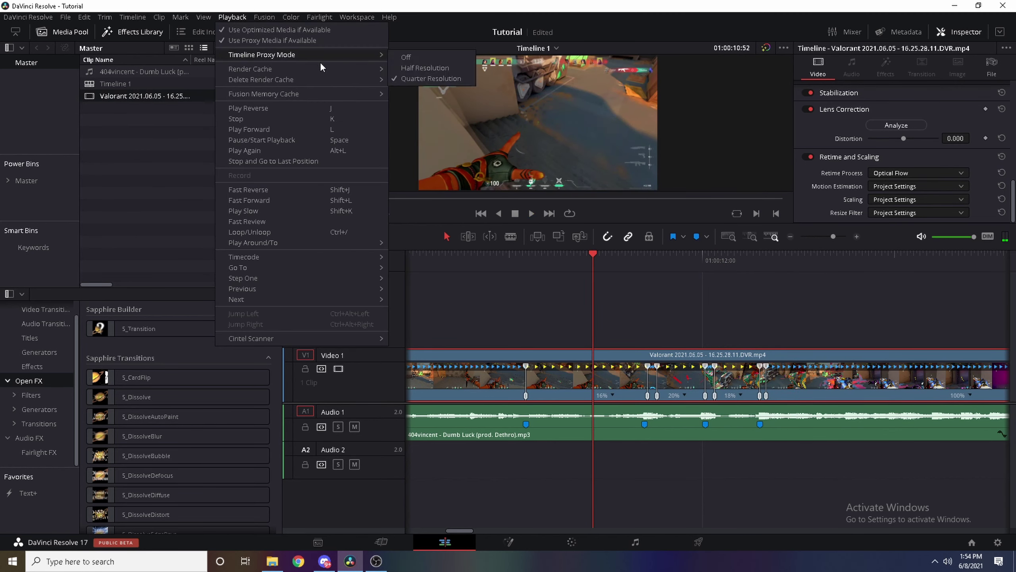
pyautogui.click(400, 80)
pyautogui.click(742, 315)
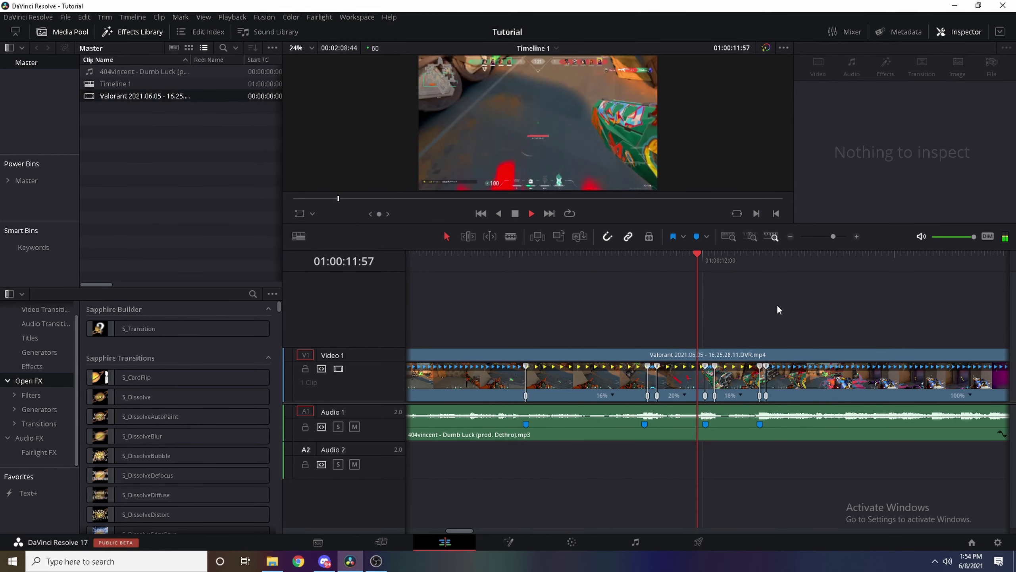
pyautogui.press('space')
pyautogui.click(759, 255)
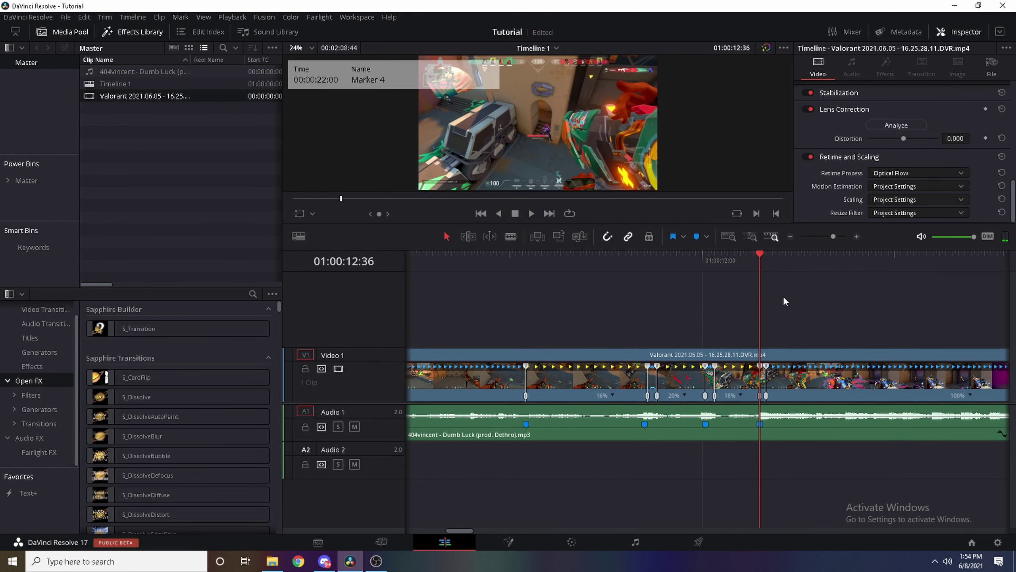
pyautogui.press('Right')
pyautogui.press('Right')
pyautogui.press('Right')
pyautogui.press('Right')
pyautogui.press('Left')
pyautogui.press('Left')
pyautogui.press('Left')
pyautogui.click(736, 267)
pyautogui.press('space')
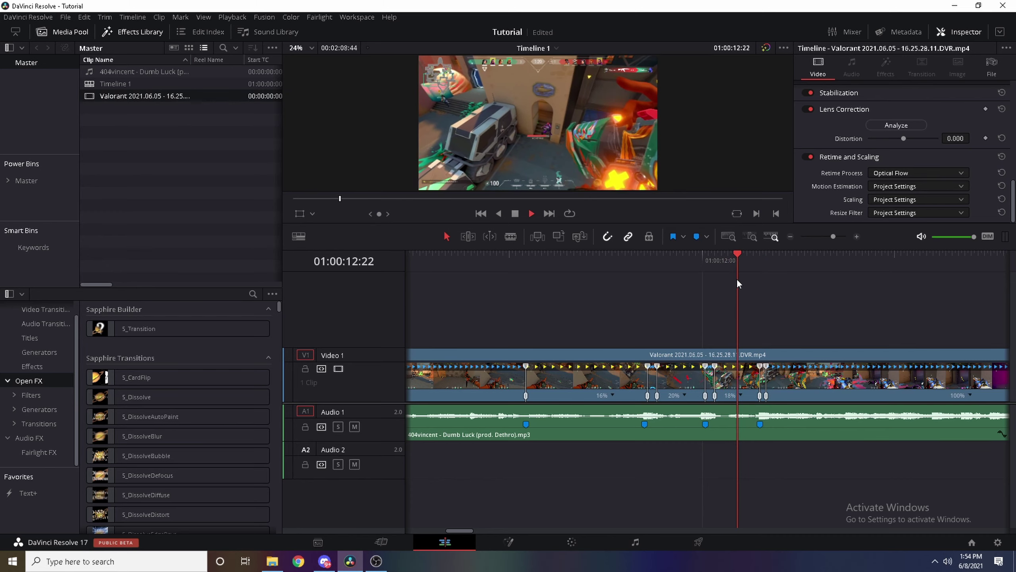
pyautogui.click(591, 268)
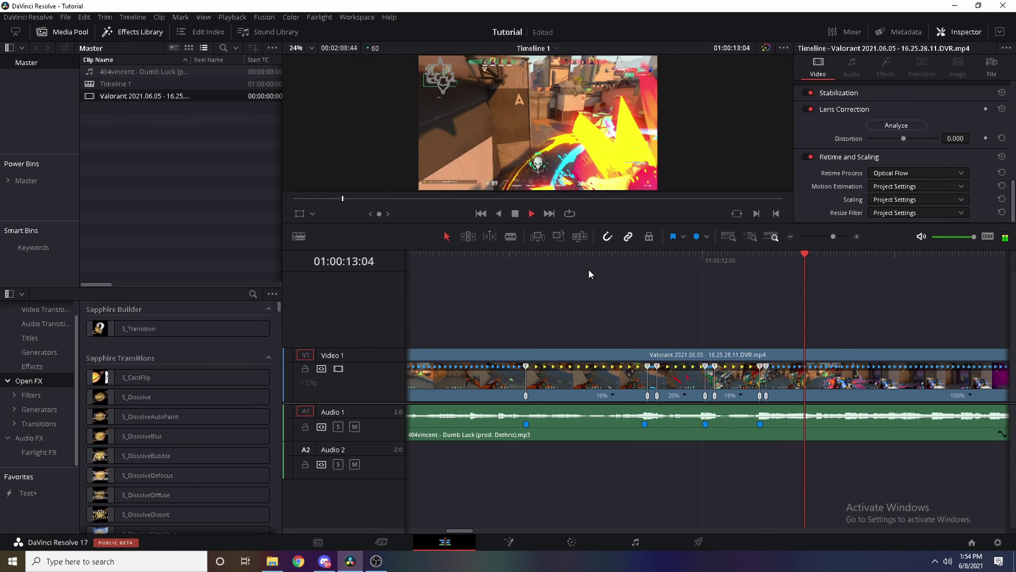
pyautogui.moveTo(759, 257); pyautogui.dragTo(739, 265)
pyautogui.click(611, 262)
pyautogui.press('space')
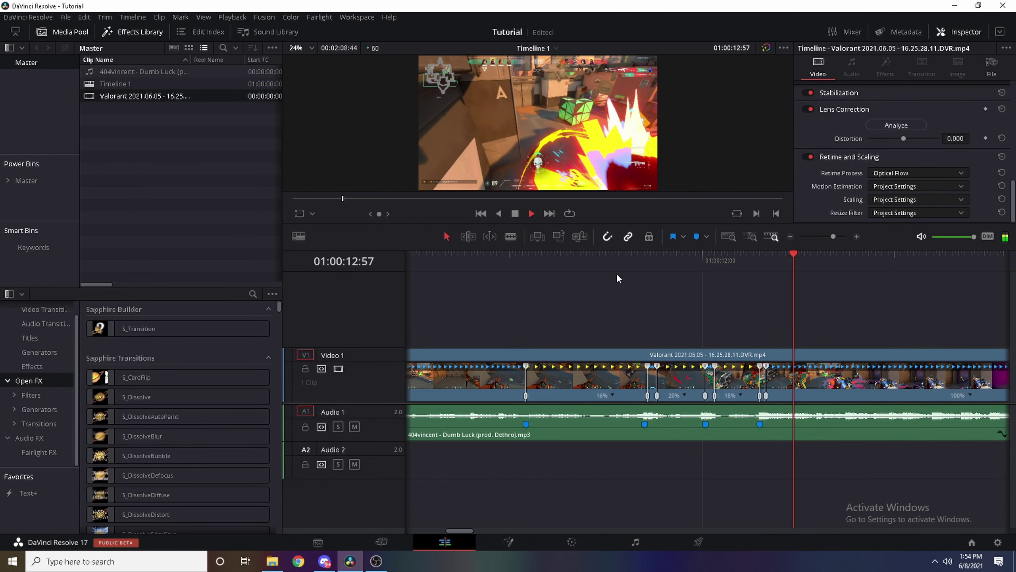
pyautogui.click(484, 258)
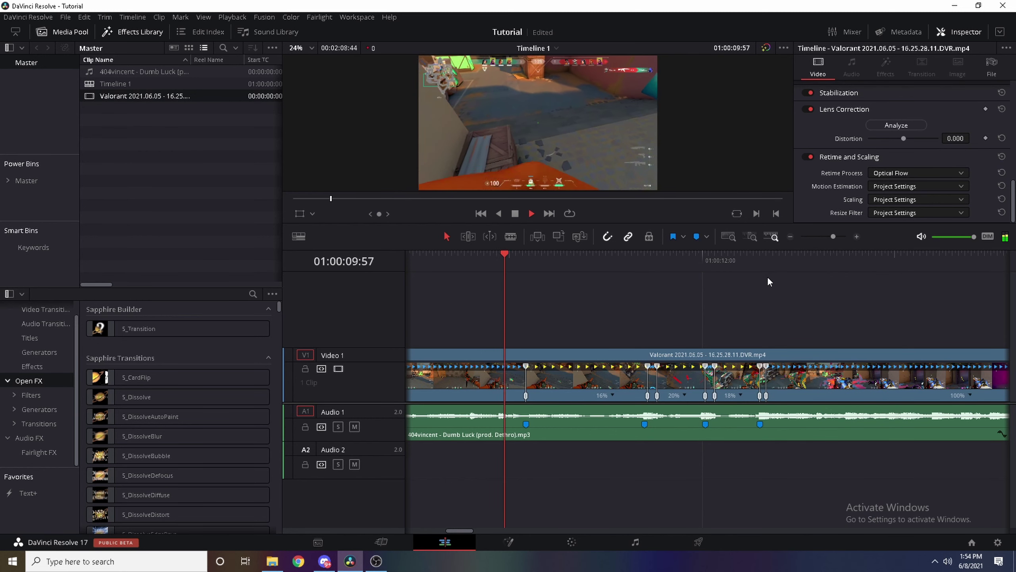
pyautogui.click(781, 258)
# Review playback from Marker 4 through the full-speed ending
pyautogui.click(632, 280)
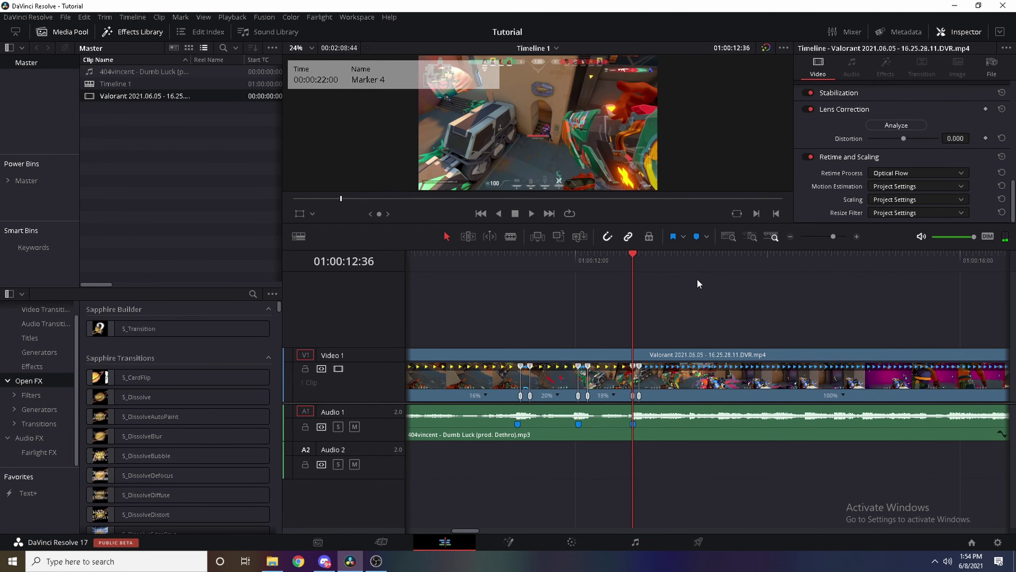
pyautogui.click(748, 395)
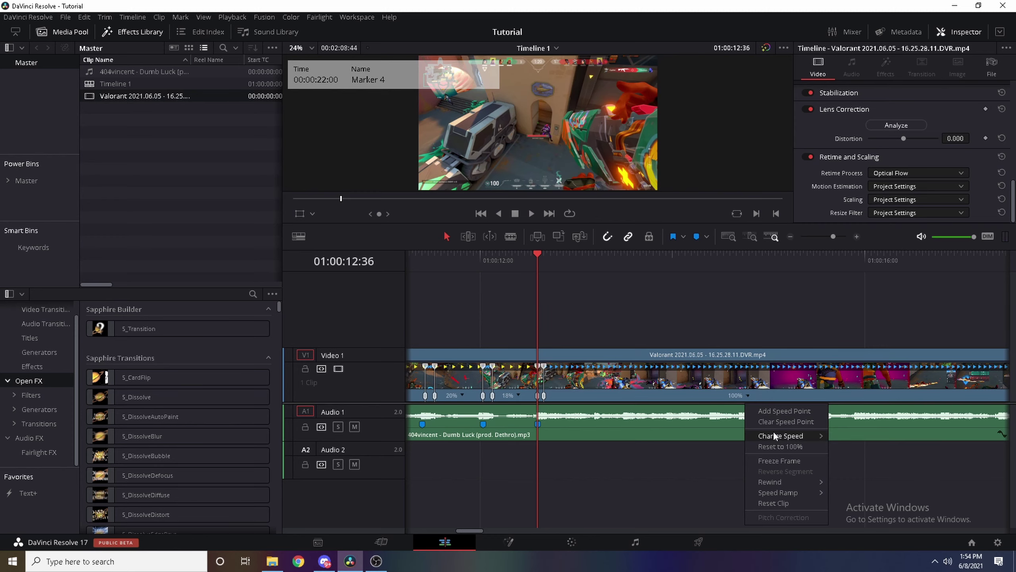
pyautogui.click(541, 261)
pyautogui.press('space')
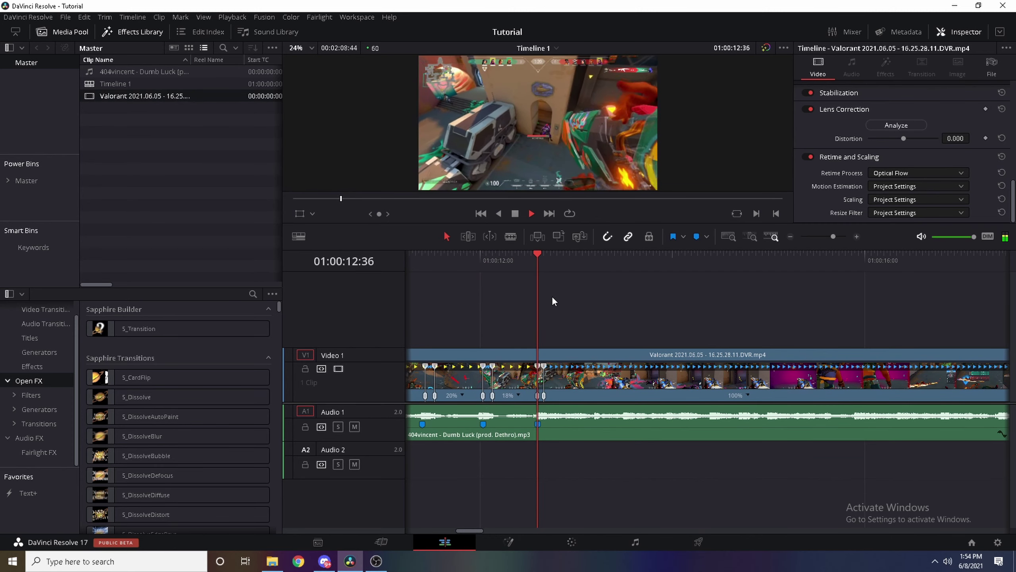
pyautogui.click(559, 265)
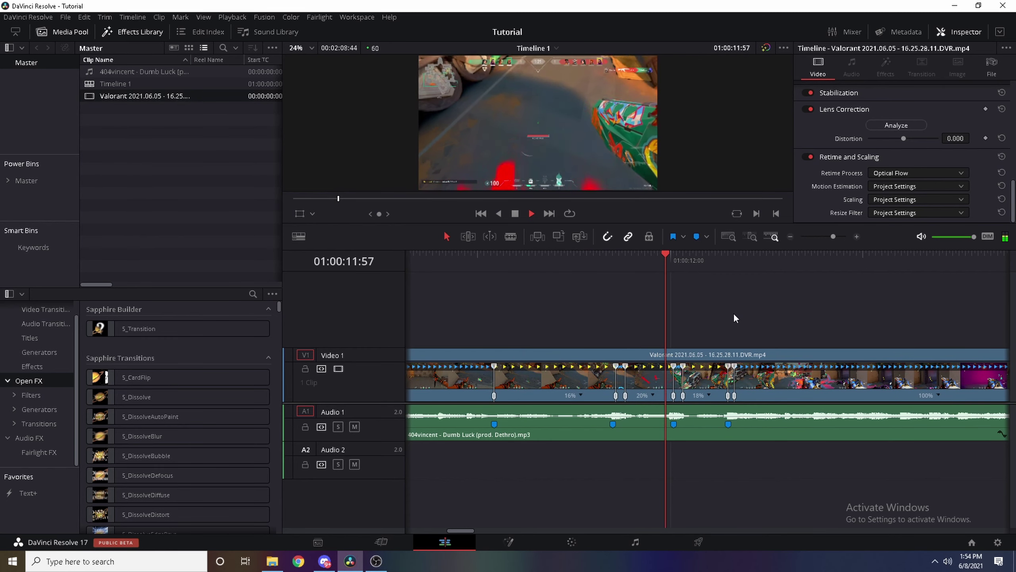
pyautogui.press('space')
pyautogui.hscroll(5, 750, 313)
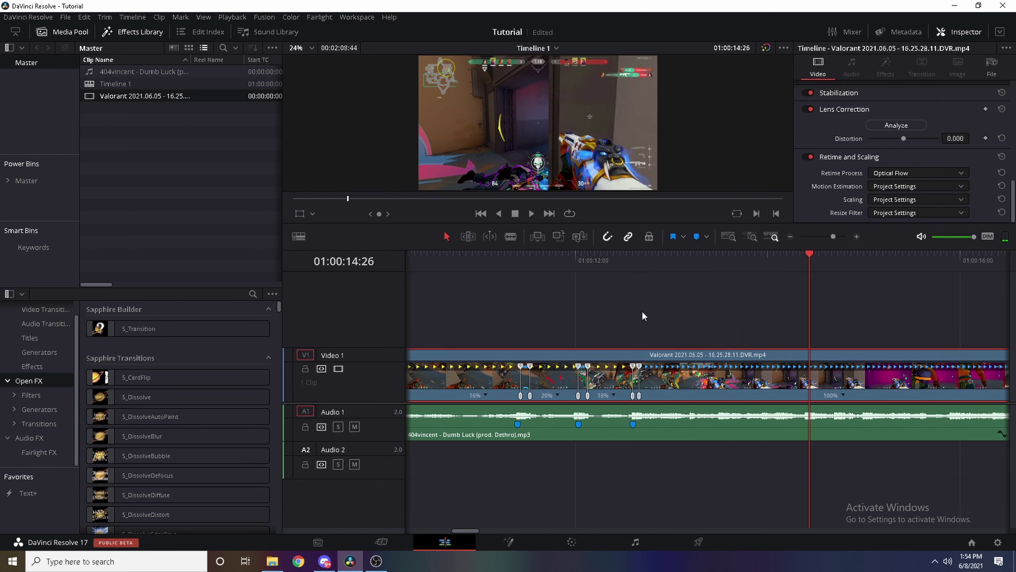
pyautogui.click(635, 264)
pyautogui.hscroll(-3, 611, 266)
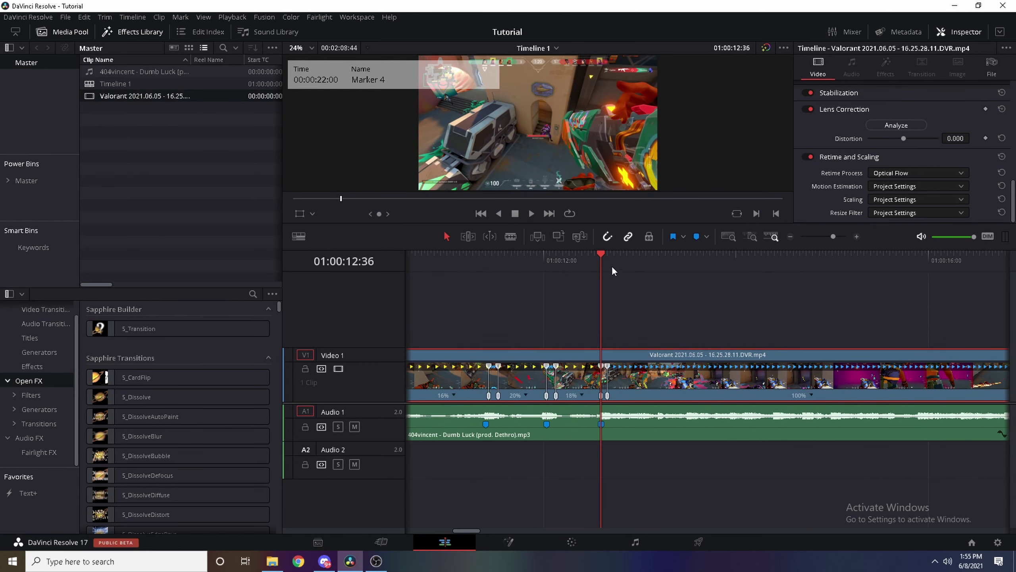
# Set the final section after Marker 4 to 10% speed, then change it to 25%
pyautogui.click(811, 395)
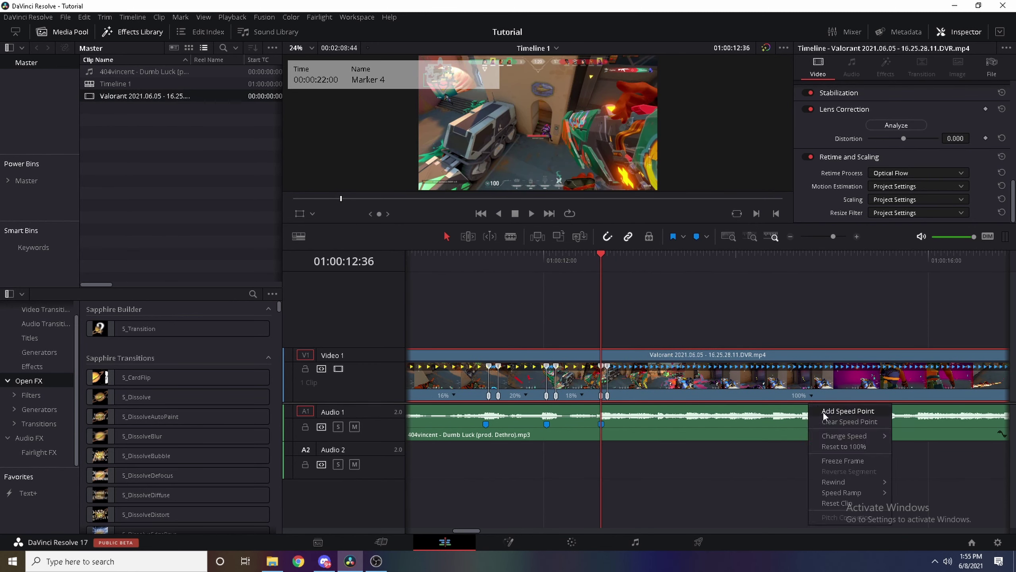
pyautogui.click(898, 436)
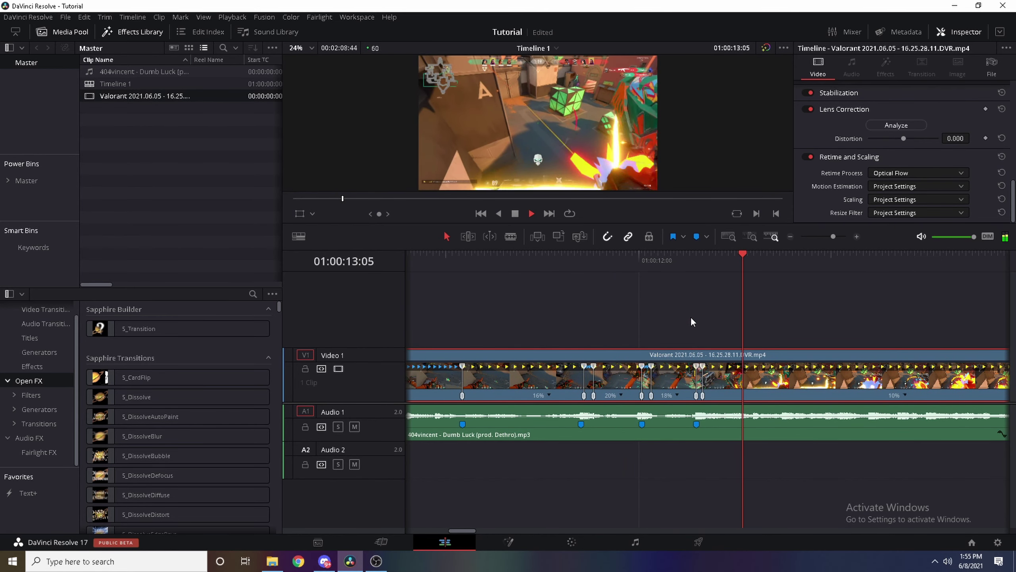
pyautogui.press('space')
pyautogui.click(906, 395)
pyautogui.moveTo(939, 436)
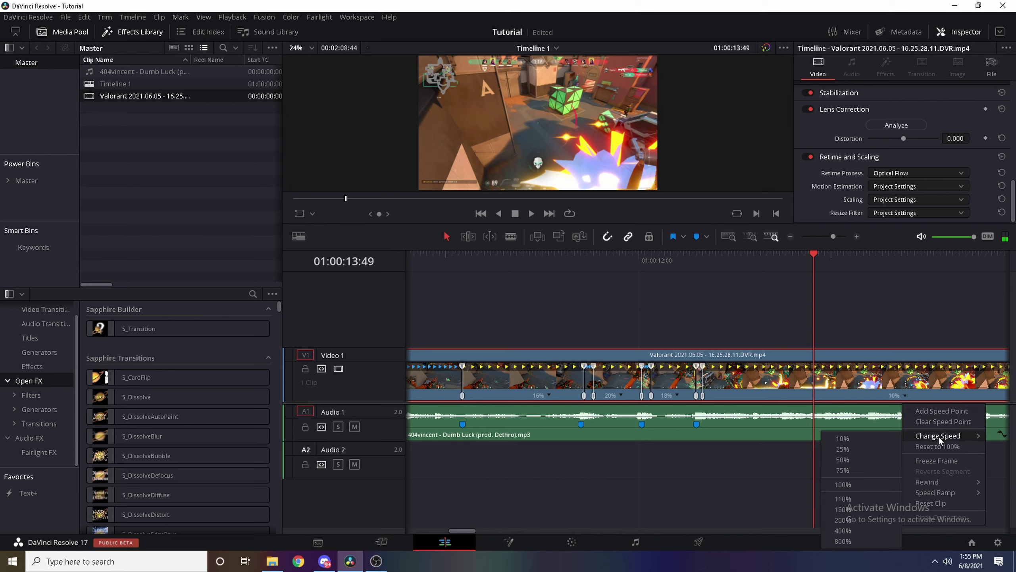
pyautogui.click(886, 448)
# Replay the ramp from about 01:00:10 to check the 25% ending
pyautogui.click(705, 261)
pyautogui.press('space')
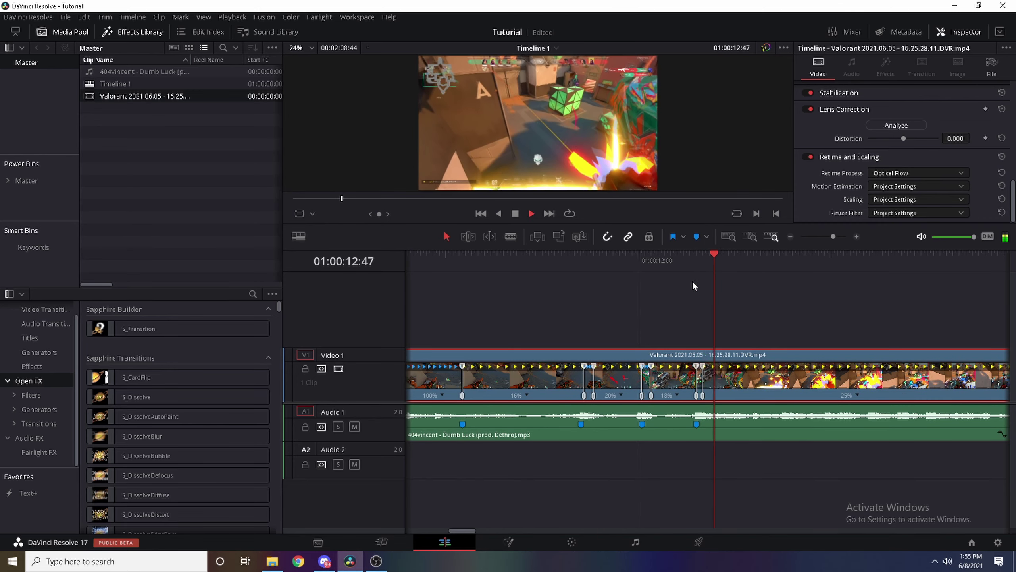
pyautogui.click(508, 260)
pyautogui.press('space')
pyautogui.click(426, 259)
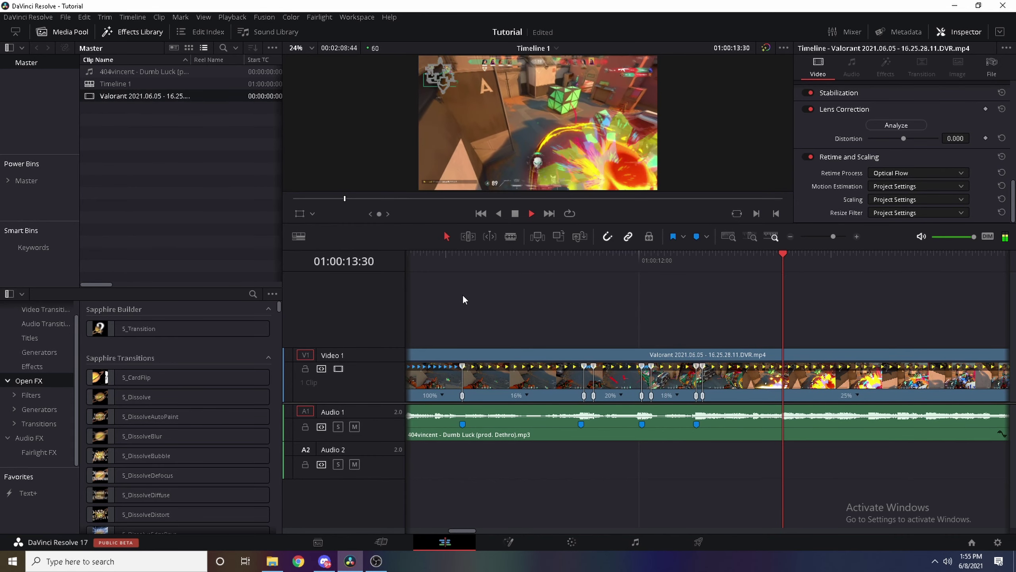
# Trim the Valorant clip's tail after the playhead at 01:00:14:49, fit the timeline, and play it back
pyautogui.hscroll(3, 934, 368)
pyautogui.click(865, 371)
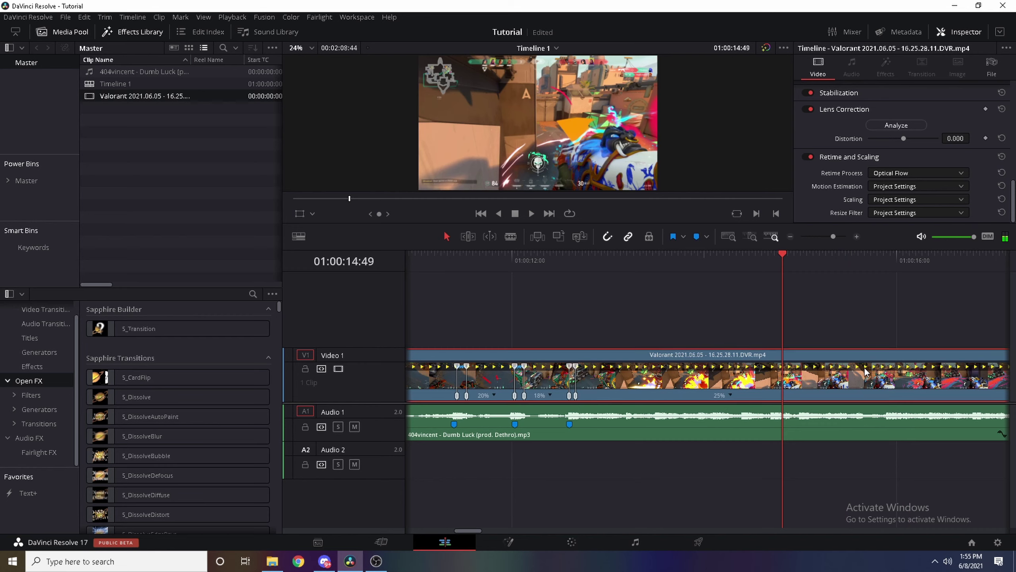
pyautogui.hotkey('shift', ']')
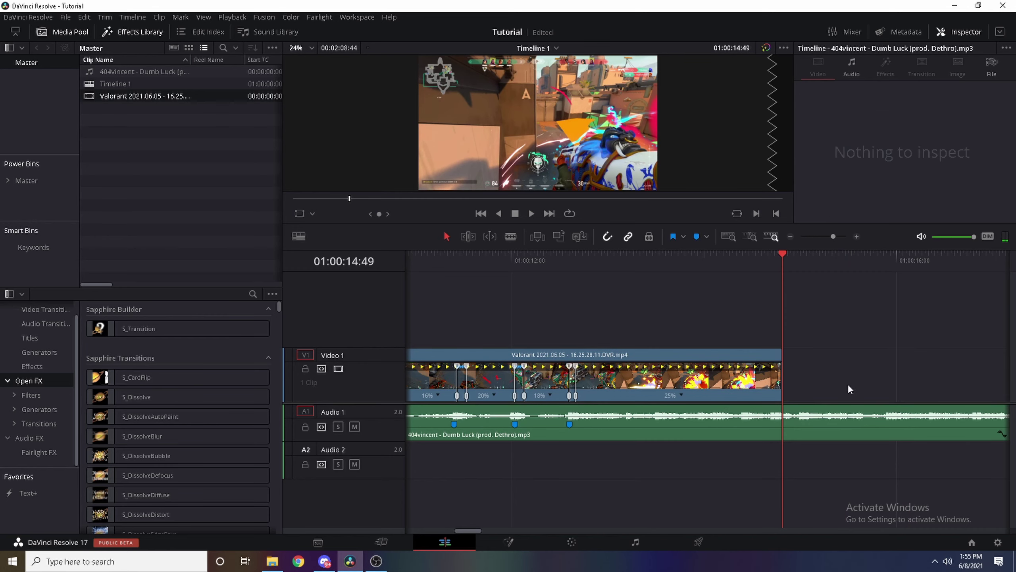
pyautogui.scroll(-3, 797, 266)
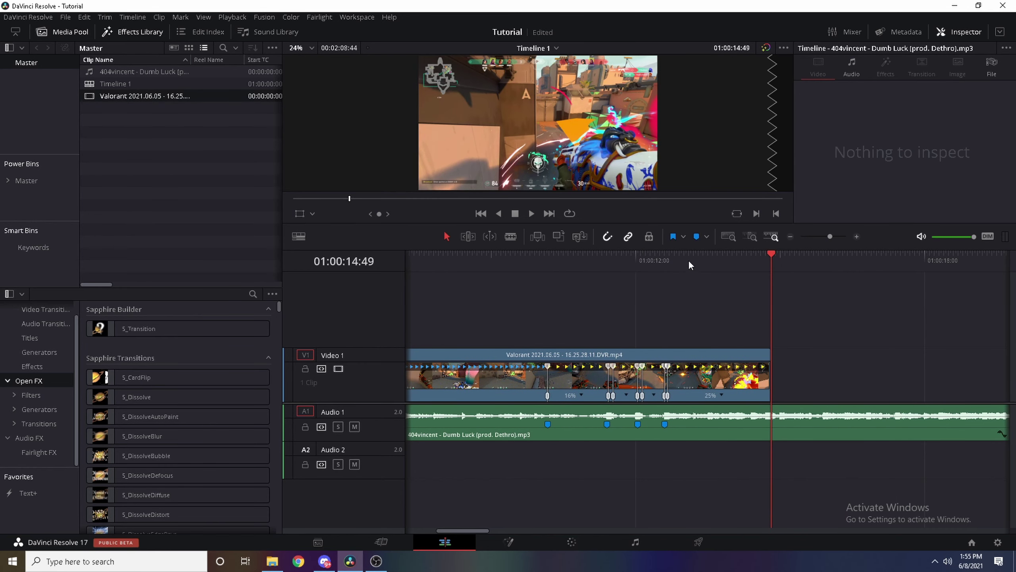
pyautogui.hotkey('shift', 'Up')
pyautogui.hotkey('shift', 'Up')
pyautogui.hotkey('shift', 'Up')
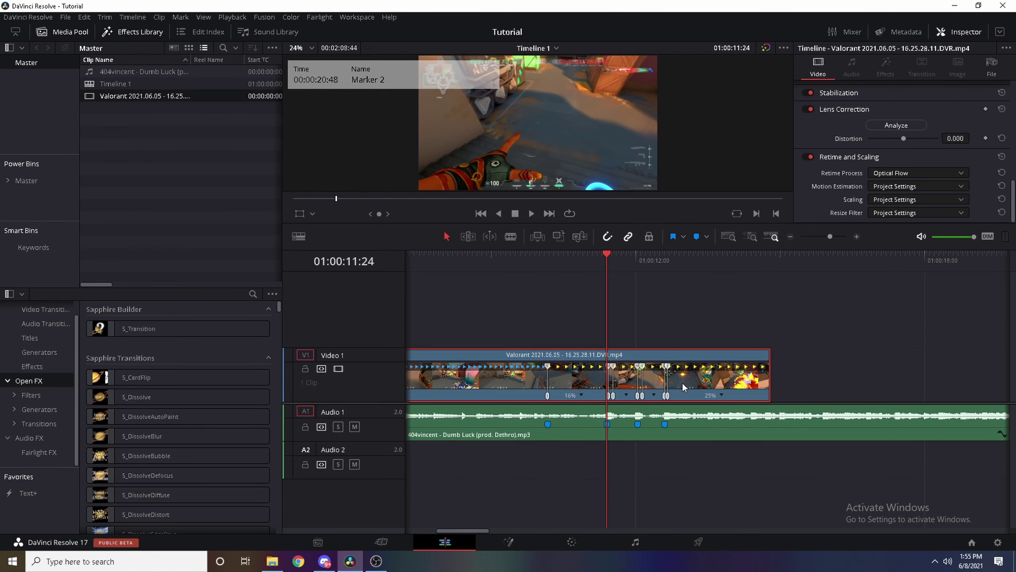
pyautogui.rightClick(682, 382)
pyautogui.click(519, 262)
pyautogui.press('space')
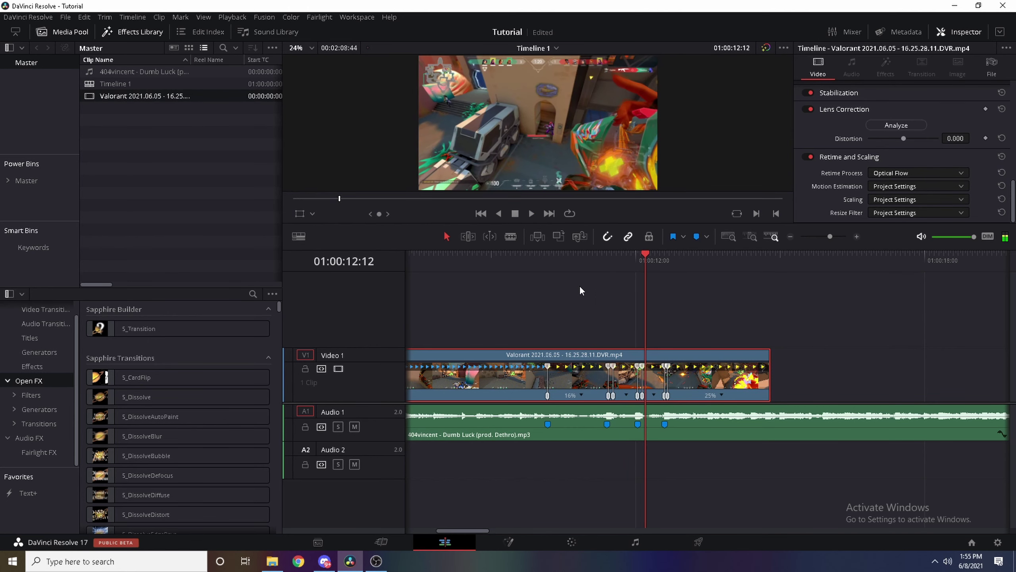
# Open the clip's retime curve and display Retime Speed instead of Retime Frame
pyautogui.rightClick(721, 349)
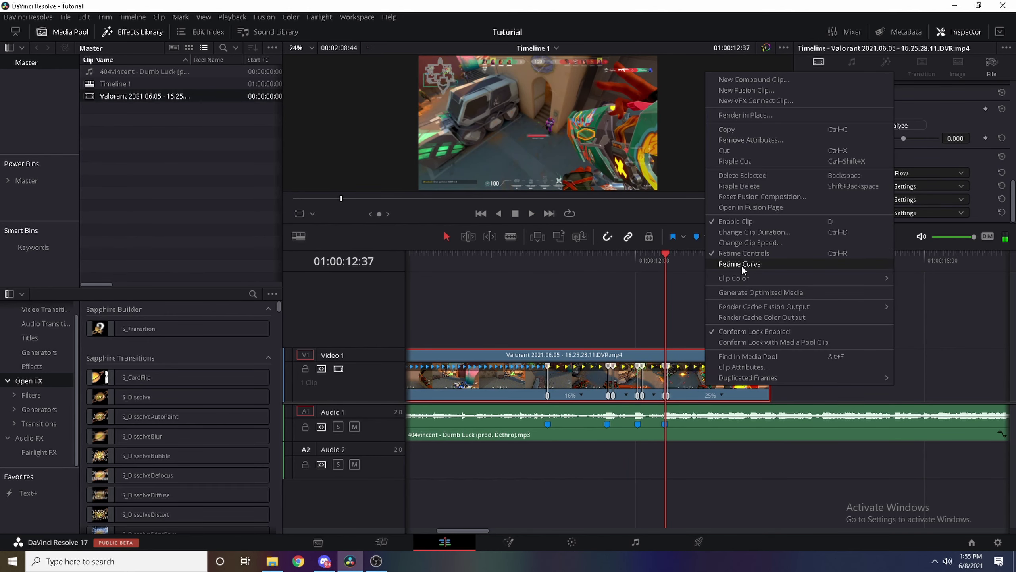
pyautogui.click(740, 265)
pyautogui.rightClick(688, 311)
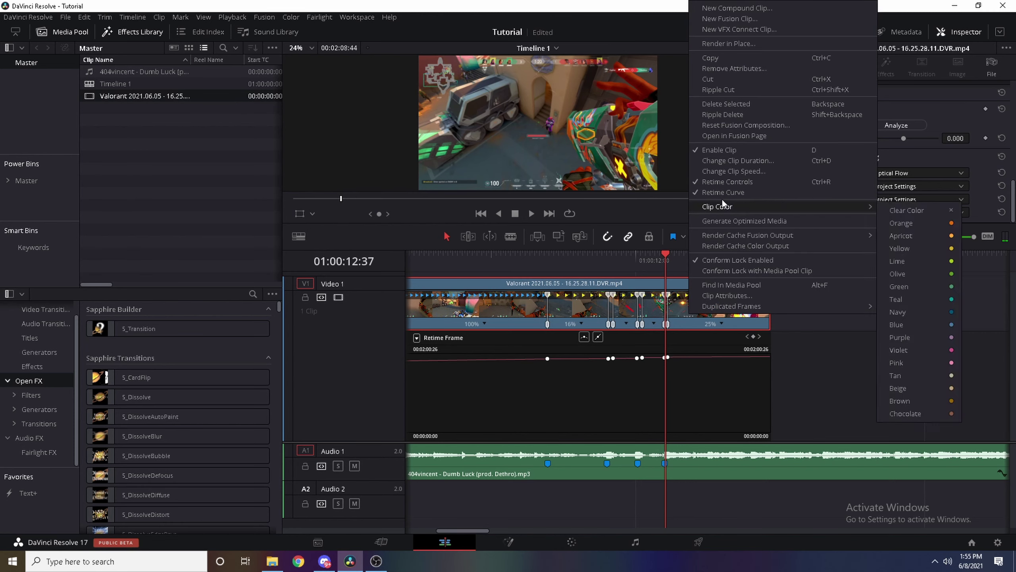
pyautogui.click(420, 338)
pyautogui.click(420, 338)
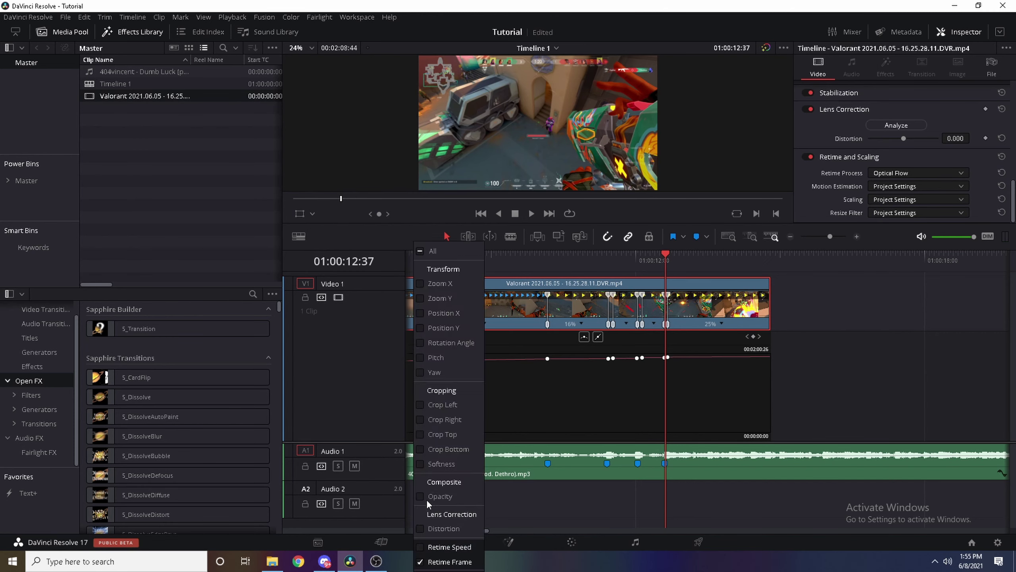
pyautogui.click(425, 562)
pyautogui.click(419, 547)
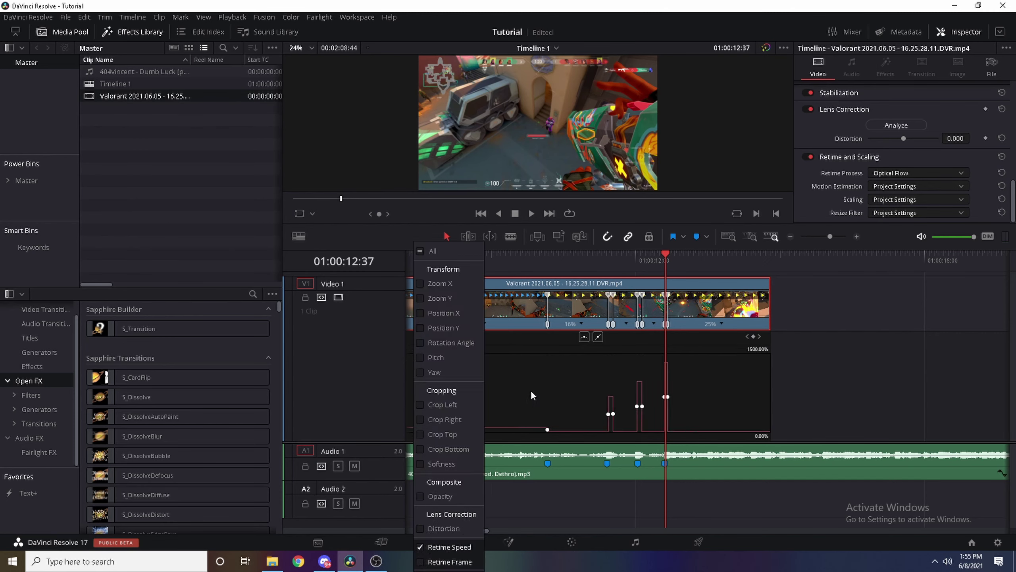
# Smooth the first Retime Speed keyframe, adjust its ease, and select the next spike keyframe
pyautogui.click(547, 429)
pyautogui.click(584, 337)
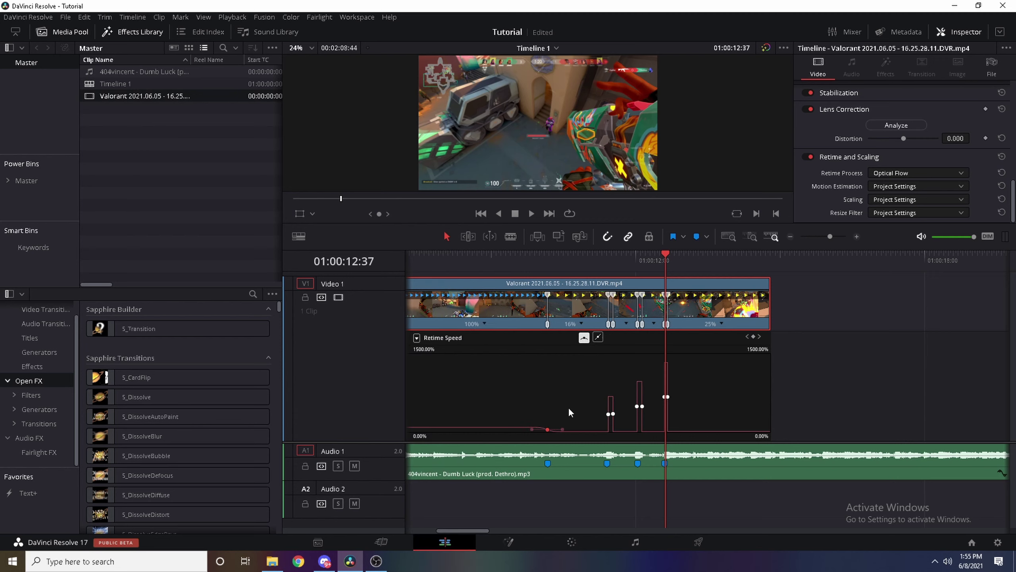
pyautogui.moveTo(562, 429); pyautogui.dragTo(570, 430)
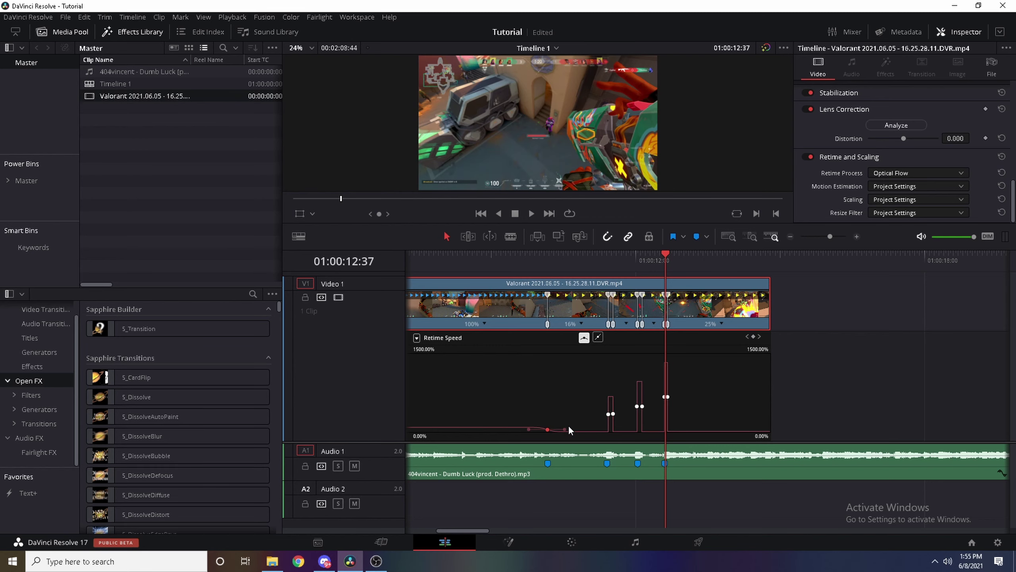
pyautogui.click(609, 413)
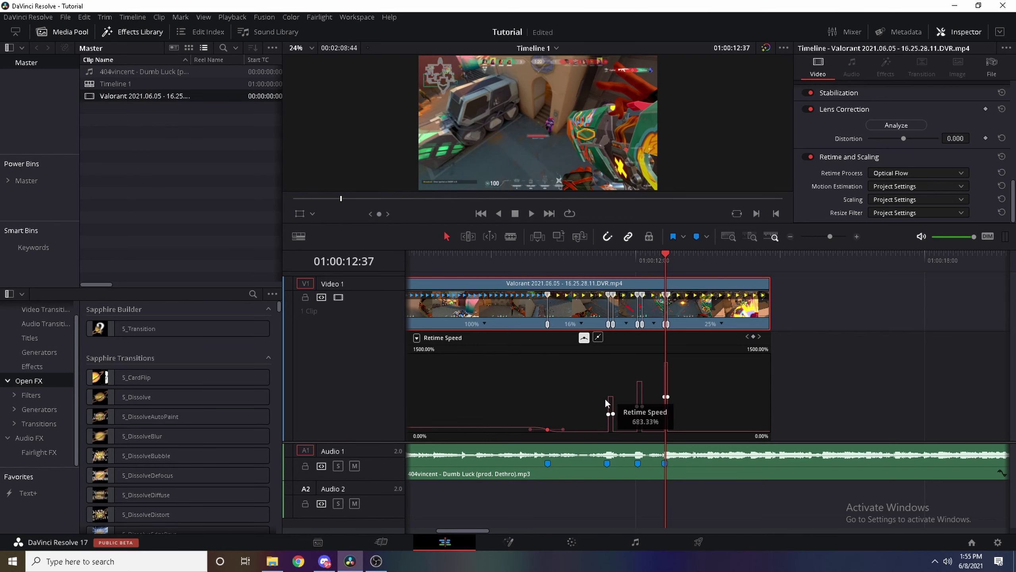
# Smooth the selected speed-spike keyframe and adjust its ease
pyautogui.click(855, 237)
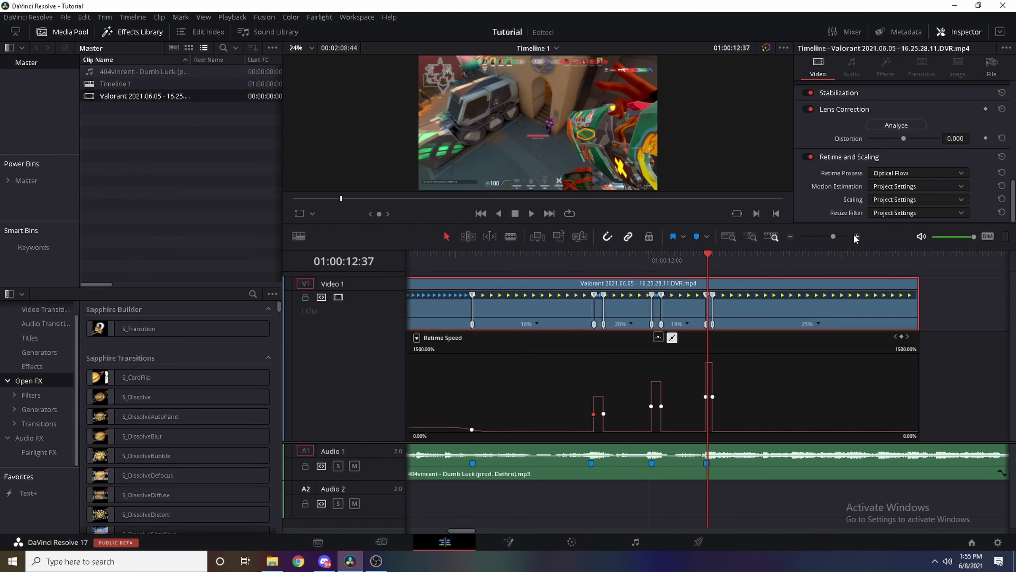
pyautogui.click(658, 337)
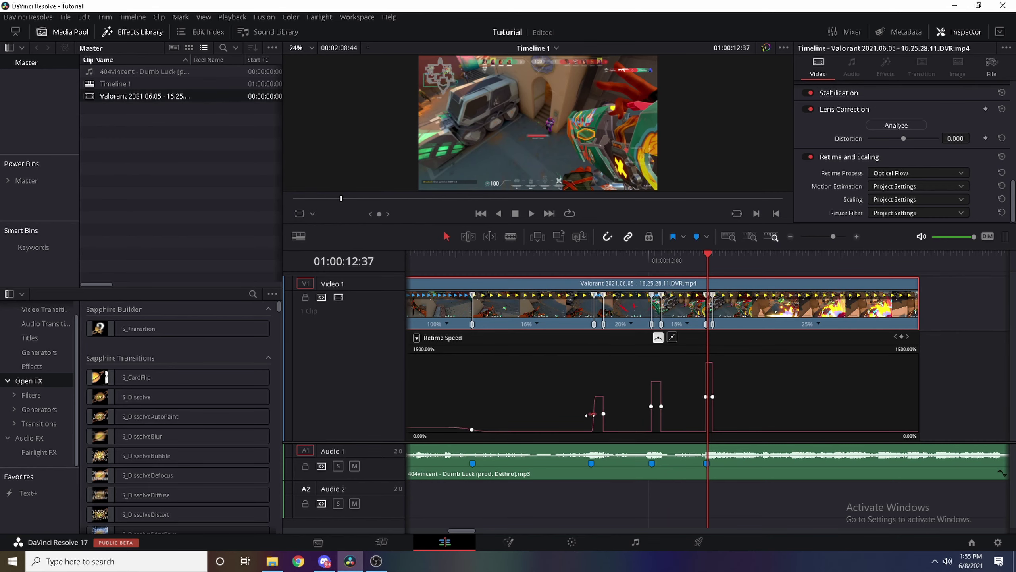
pyautogui.moveTo(587, 416); pyautogui.dragTo(585, 416)
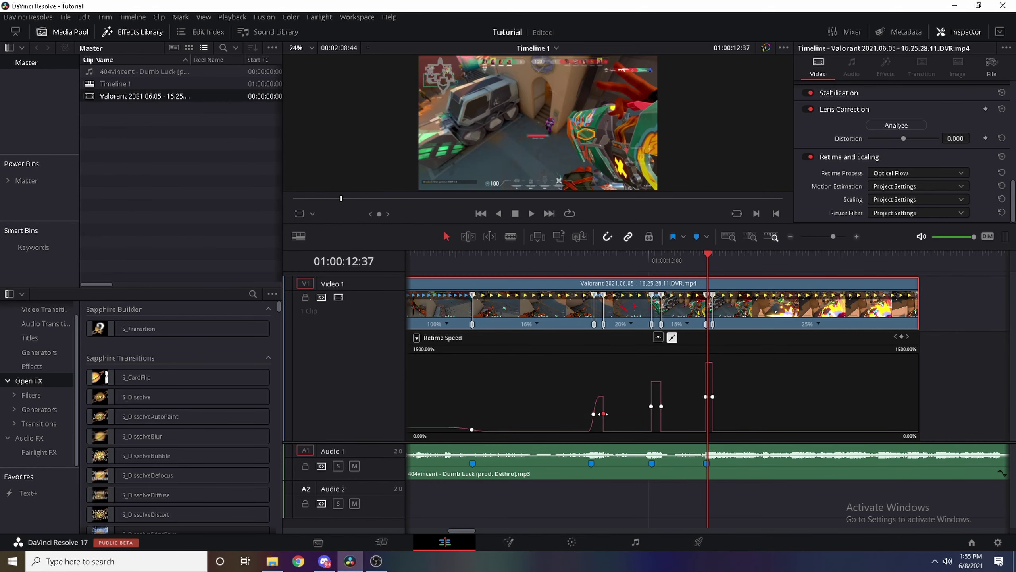
# Play the smoothed speed ramp twice from before the slow sections
pyautogui.press('space')
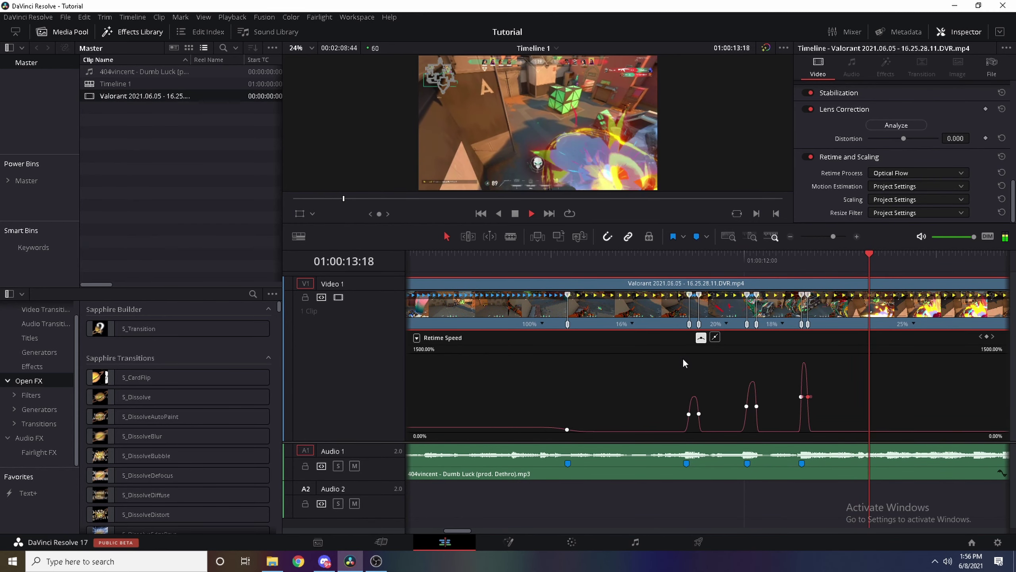
pyautogui.press('space')
pyautogui.scroll(5, 720, 361)
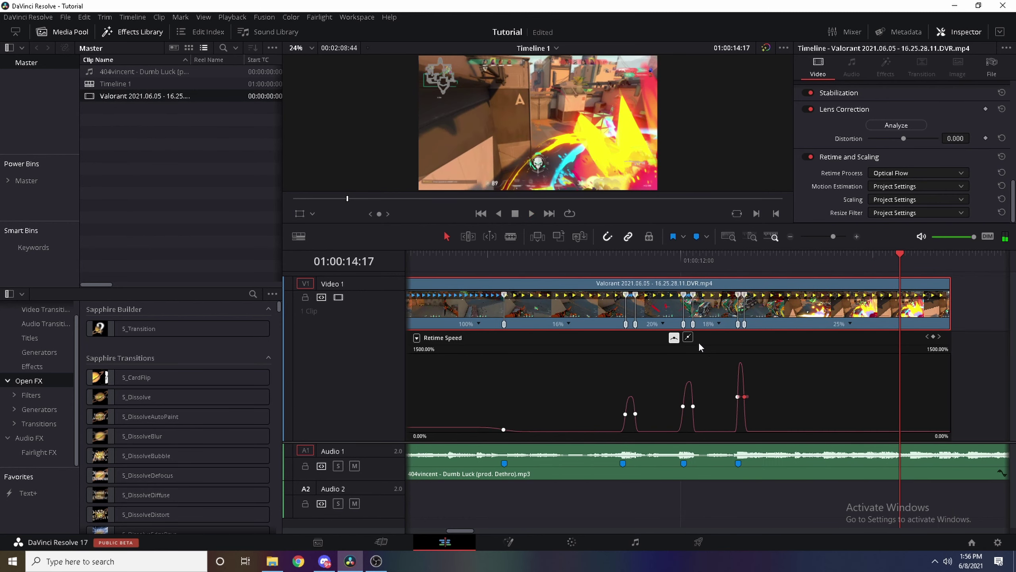
pyautogui.click(551, 265)
pyautogui.press('space')
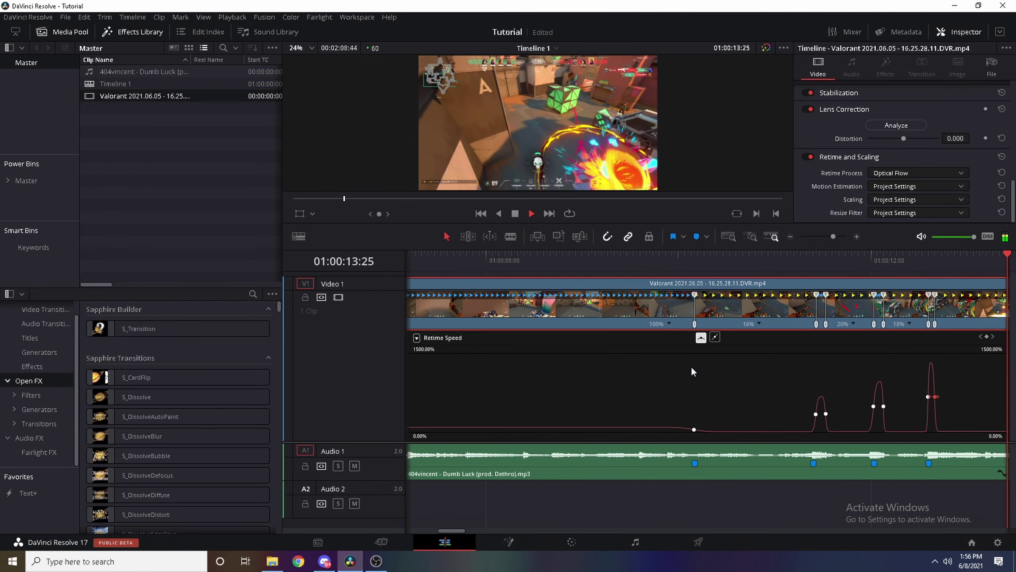
pyautogui.press('space')
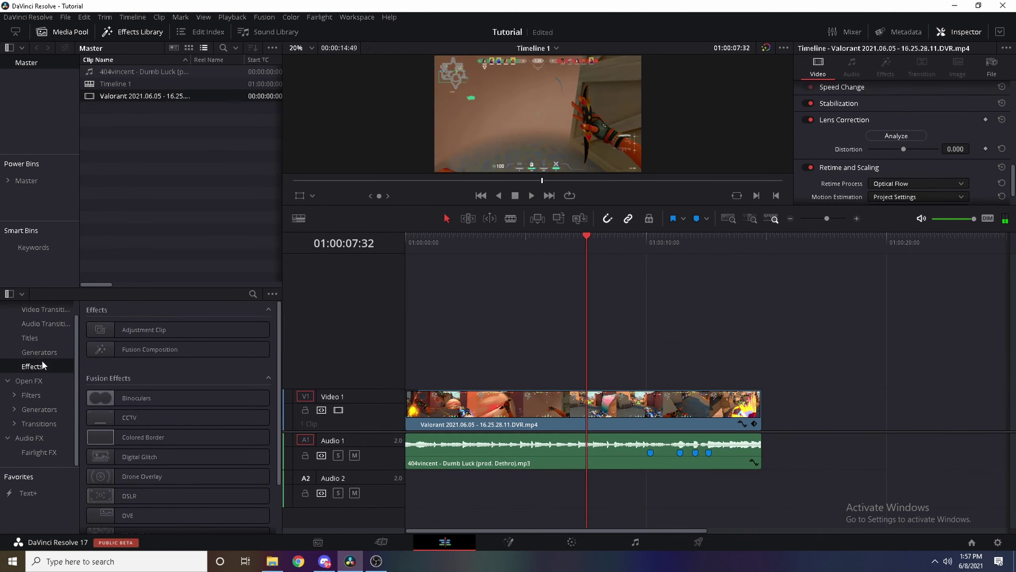
# Place a shortened Adjustment Clip on Video 2 aligned to Marker 2
pyautogui.moveTo(144, 329); pyautogui.dragTo(645, 344)
pyautogui.click(651, 253)
pyautogui.moveTo(764, 366); pyautogui.dragTo(665, 366)
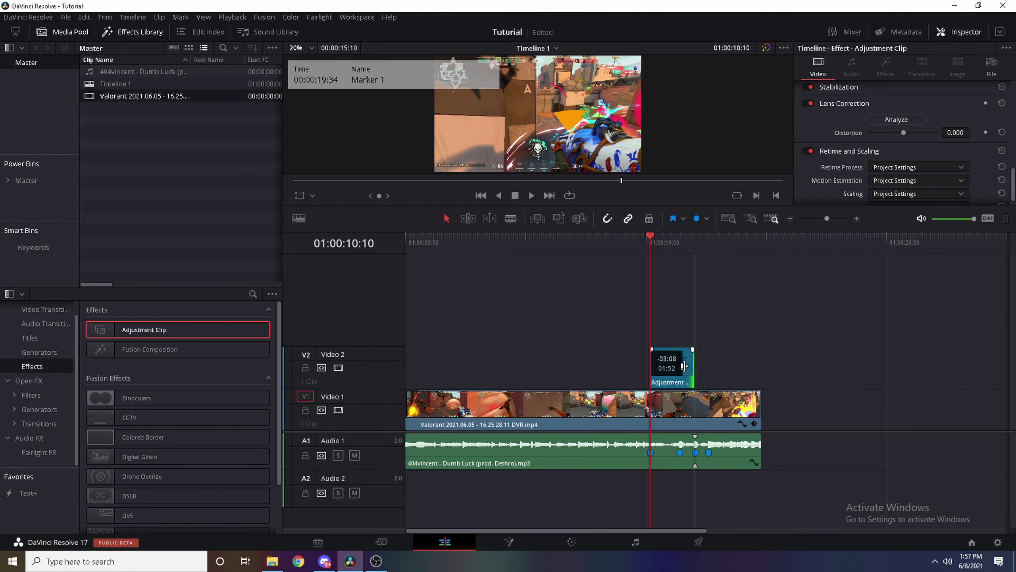
pyautogui.moveTo(652, 248); pyautogui.dragTo(679, 247)
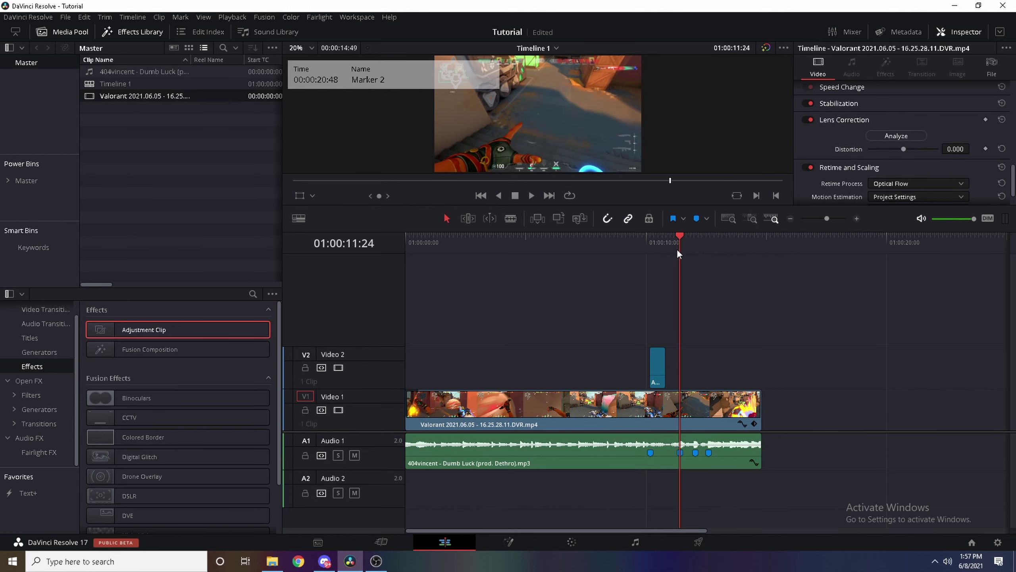
pyautogui.moveTo(658, 368); pyautogui.dragTo(689, 367)
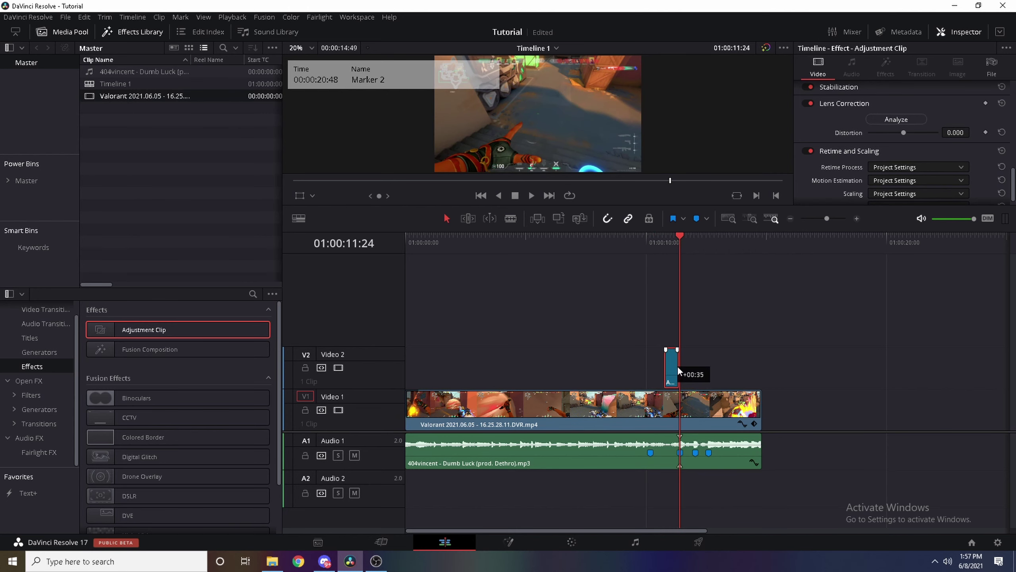
# Zoom in, park the playhead at 01:00:11:26 and delete the adjustment clip's excess past the cut
pyautogui.click(844, 219)
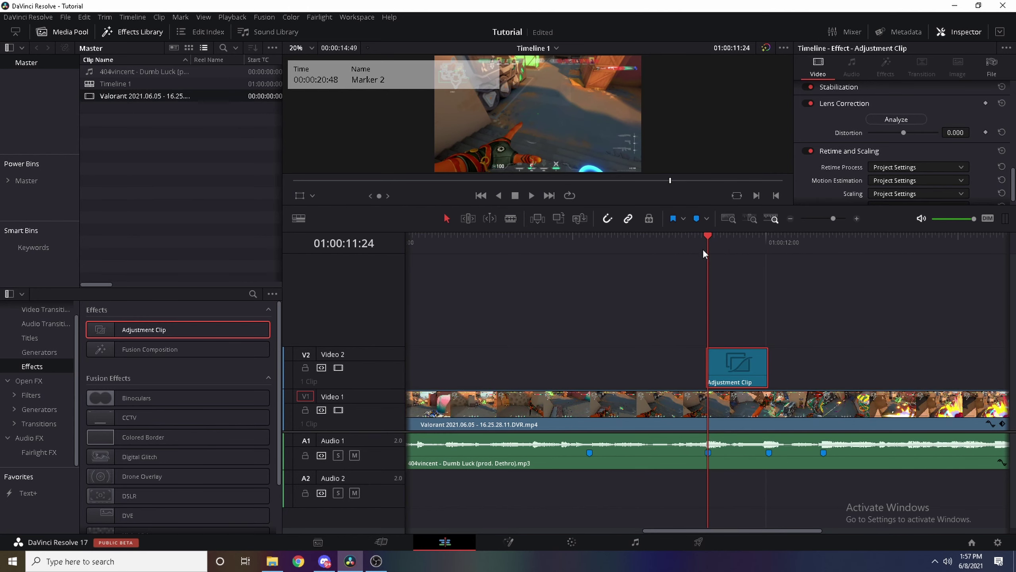
pyautogui.press('Left')
pyautogui.press('Right')
pyautogui.press('Right')
pyautogui.press('Right')
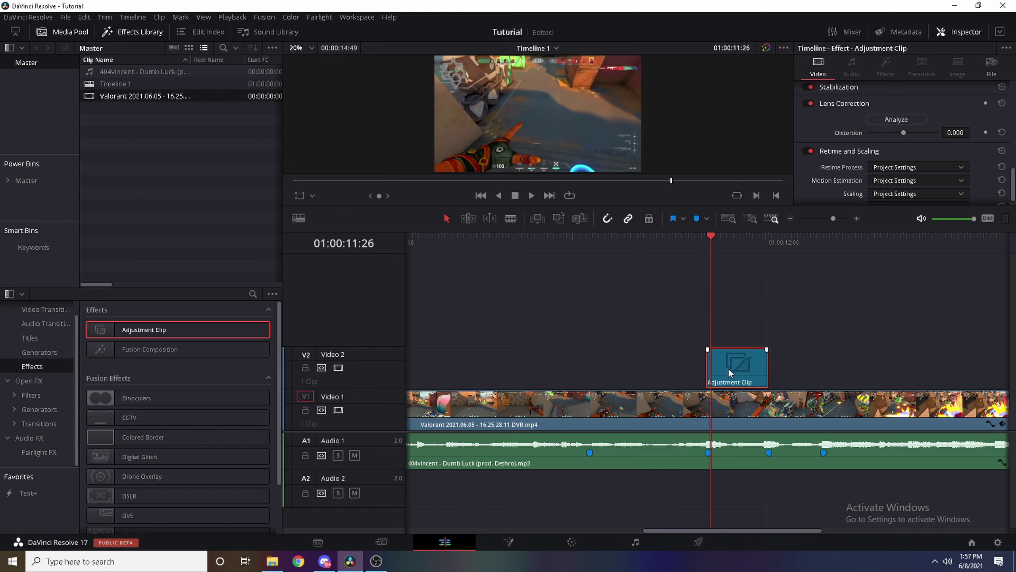
pyautogui.press('Right')
pyautogui.press('Delete')
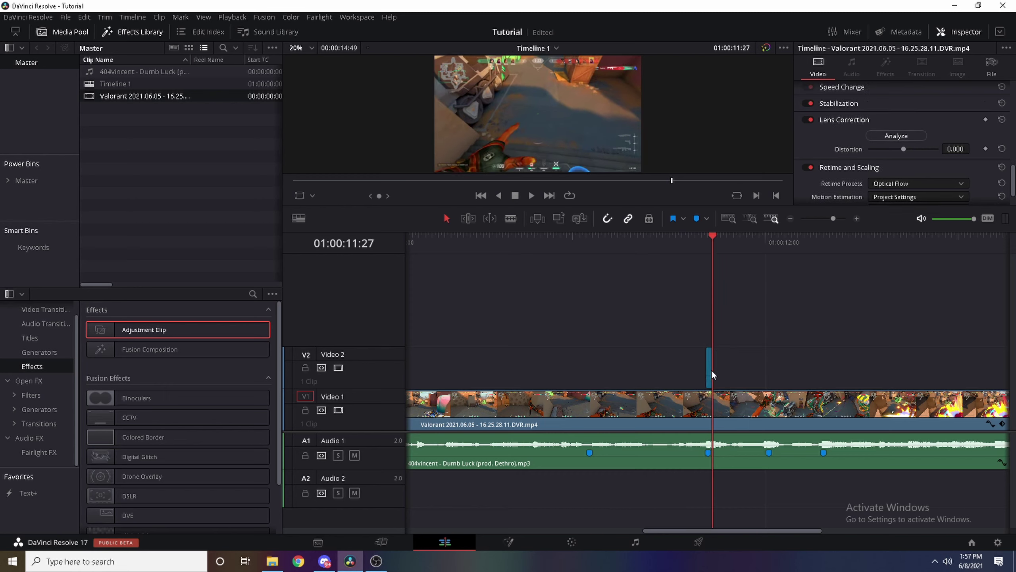
# Alt-drag a copy of the adjustment clip to the next speed spike, save, and play the section
pyautogui.moveTo(709, 369); pyautogui.dragTo(772, 368)
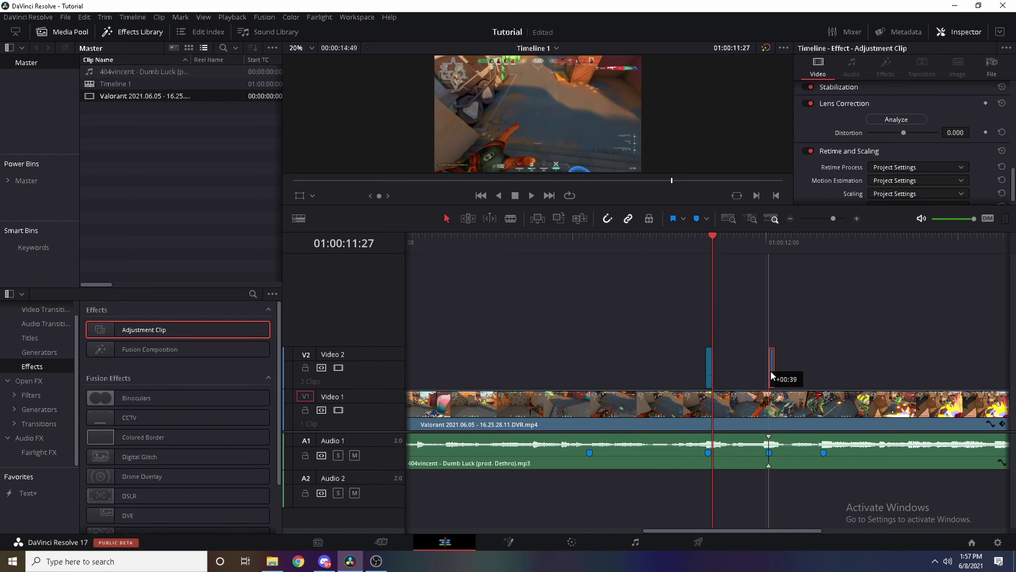
pyautogui.click(706, 260)
pyautogui.hotkey('ctrl', 's')
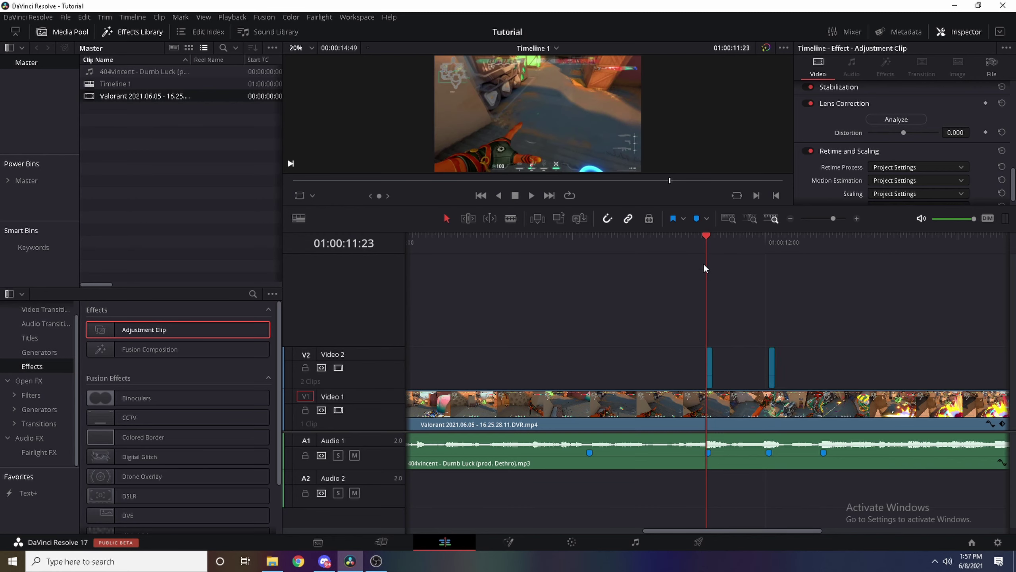
pyautogui.press('j')
pyautogui.click(708, 254)
pyautogui.click(682, 253)
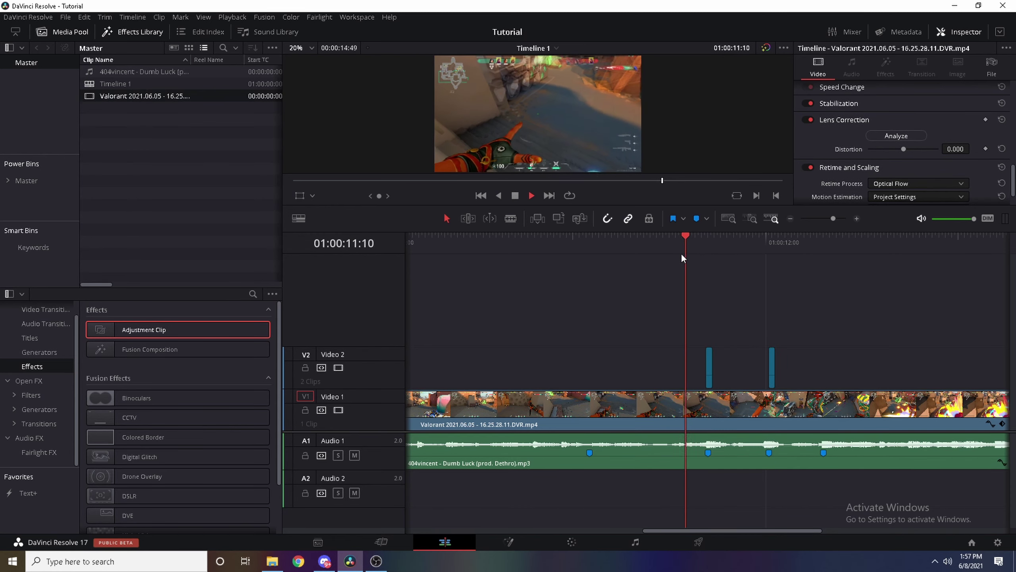
pyautogui.press('space')
pyautogui.press('space')
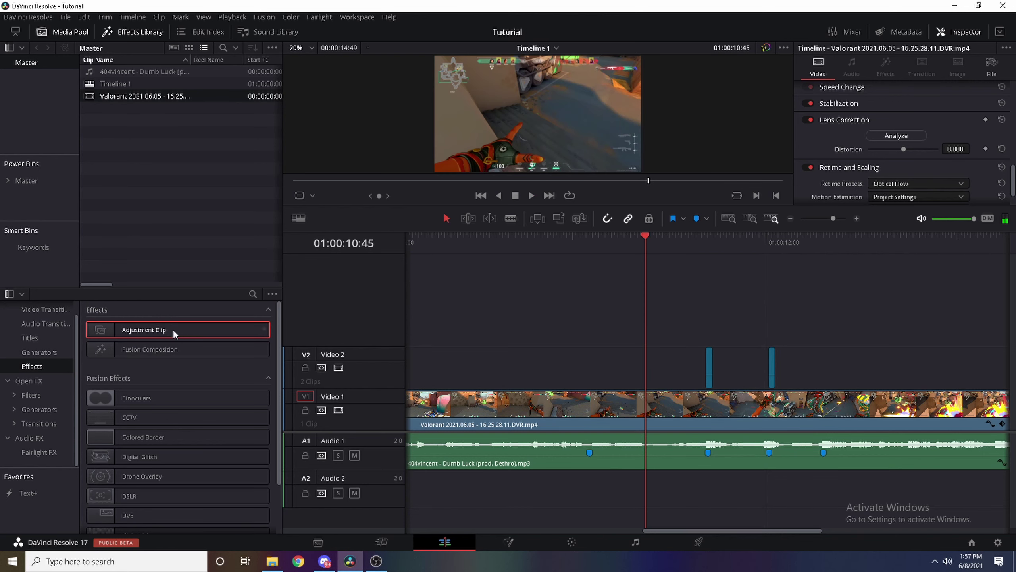
# Filter the Open FX library by 'glow' and try dragging Glow onto an adjustment clip
pyautogui.click(38, 384)
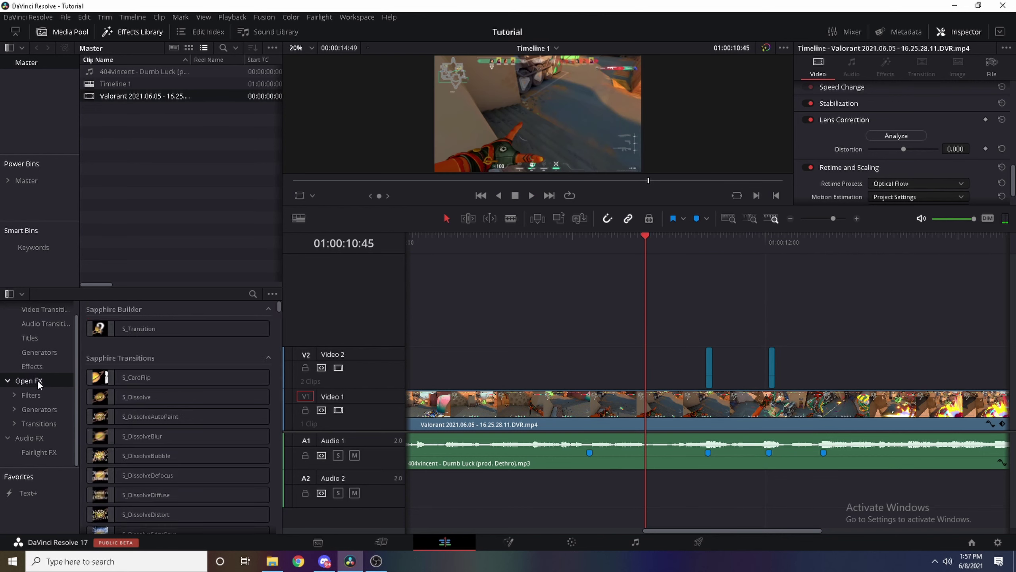
pyautogui.click(253, 294)
pyautogui.write('g')
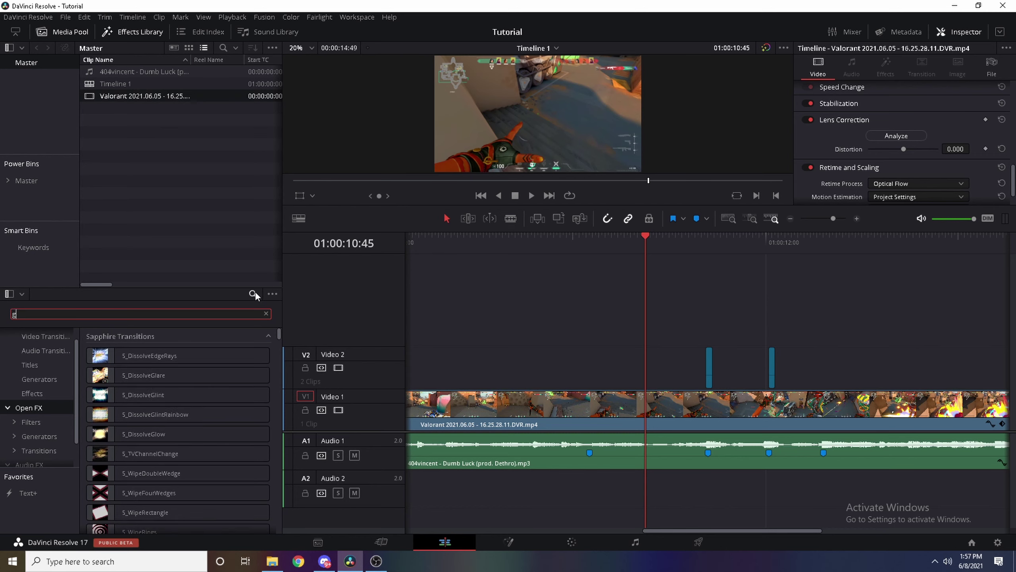
pyautogui.write('low')
pyautogui.moveTo(170, 406)
pyautogui.mouseDown()
pyautogui.moveTo(649, 356)
pyautogui.moveTo(540, 374)
pyautogui.mouseUp()
# Apply Glow to the first adjustment clip and keyframe its Shine Threshold down to 0, then play it
pyautogui.moveTo(223, 405)
pyautogui.mouseDown()
pyautogui.moveTo(797, 328)
pyautogui.moveTo(772, 362)
pyautogui.mouseUp()
pyautogui.click(706, 242)
pyautogui.click(710, 359)
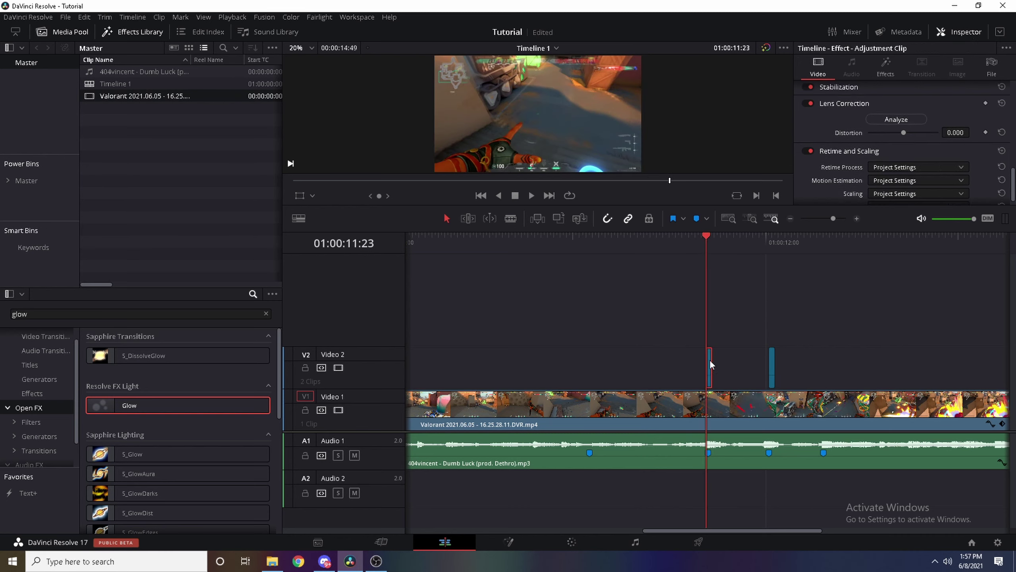
pyautogui.click(882, 72)
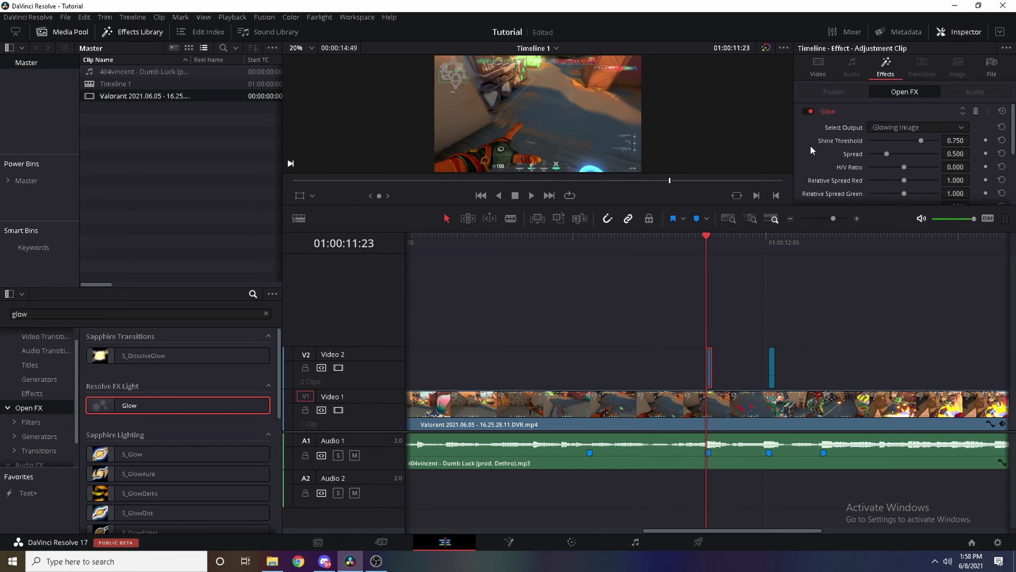
pyautogui.scroll(-2, 815, 139)
pyautogui.scroll(2, 871, 155)
pyautogui.moveTo(896, 141); pyautogui.dragTo(758, 227)
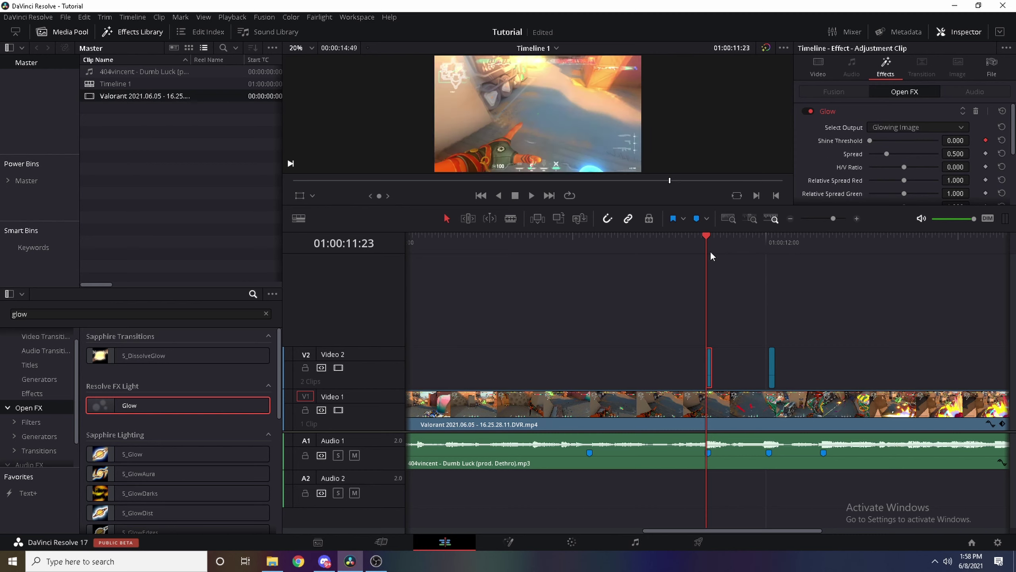
pyautogui.press('space')
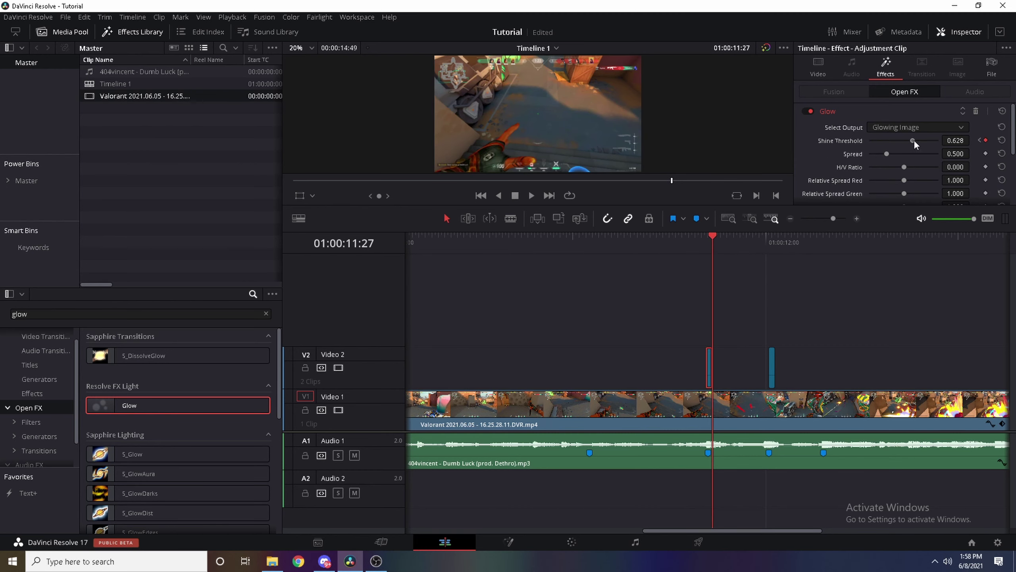
# At Marker 3, keyframe the second adjustment clip's Shine Threshold down to 0 and zoom out
pyautogui.click(768, 243)
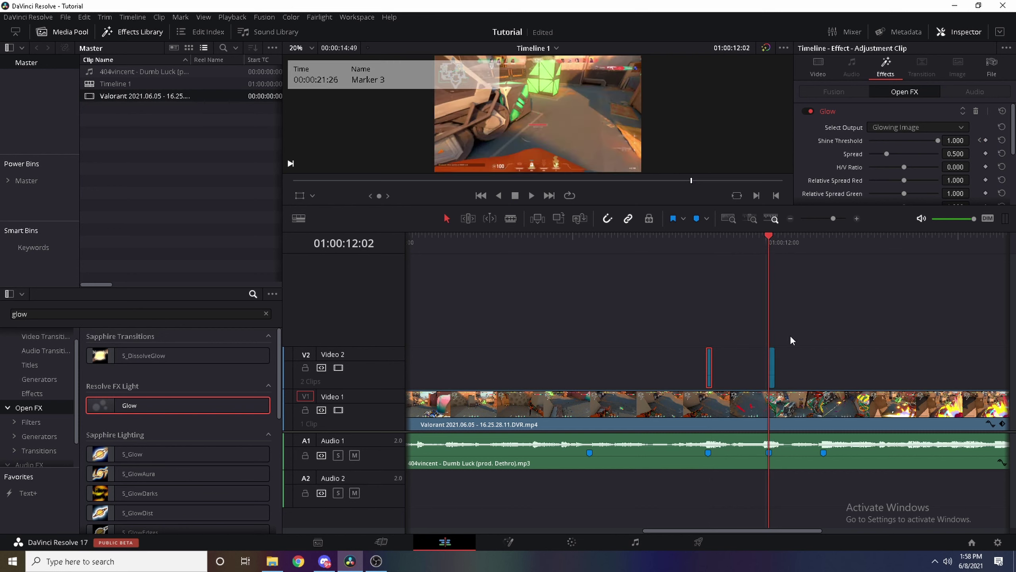
pyautogui.click(775, 363)
pyautogui.moveTo(955, 142); pyautogui.dragTo(956, 149)
pyautogui.click(776, 239)
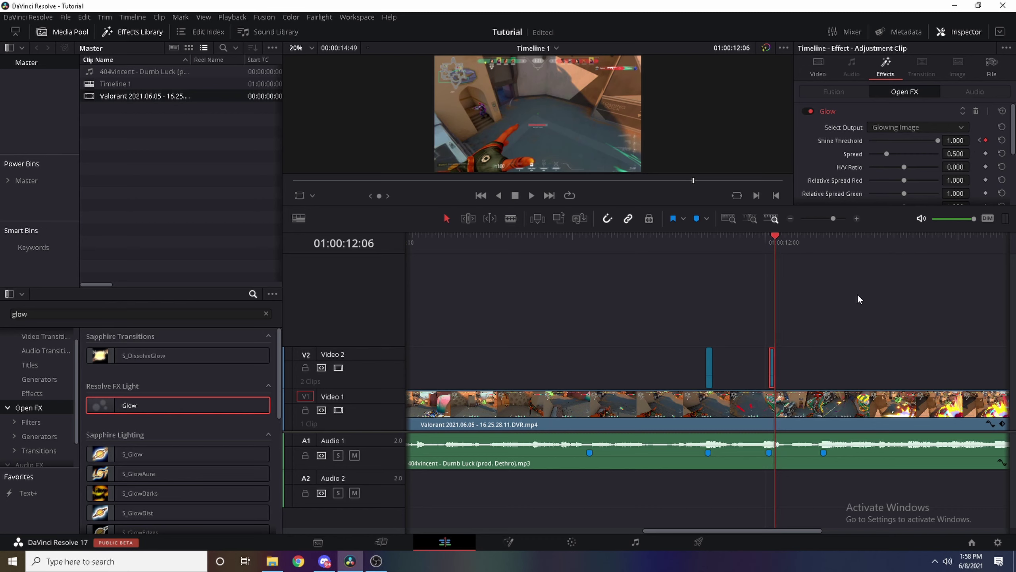
pyautogui.click(599, 239)
pyautogui.click(791, 218)
# Zoom out and play back the glow flashes, stopping at 01:00:12:06
pyautogui.click(791, 218)
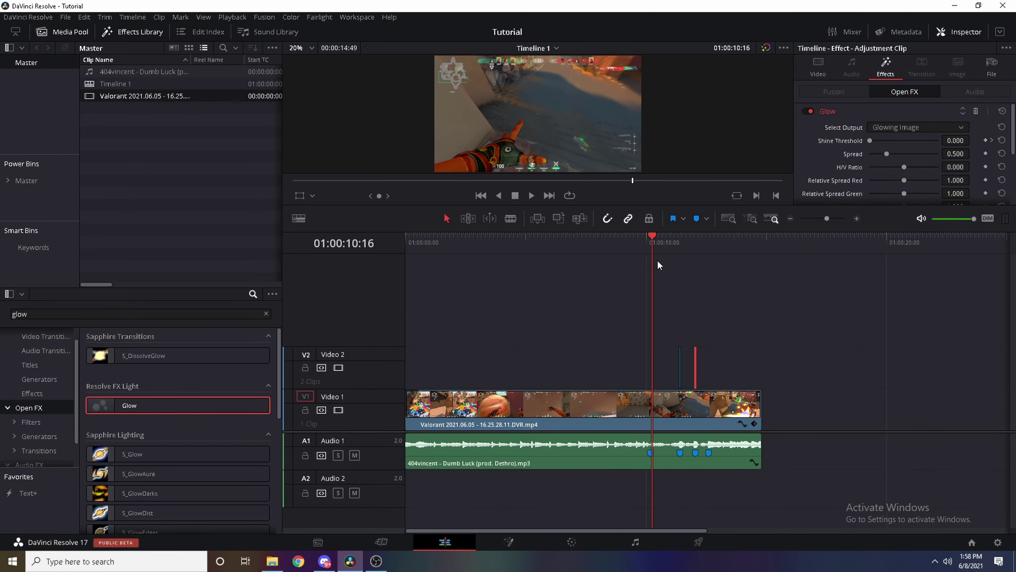
pyautogui.press('space')
pyautogui.click(740, 313)
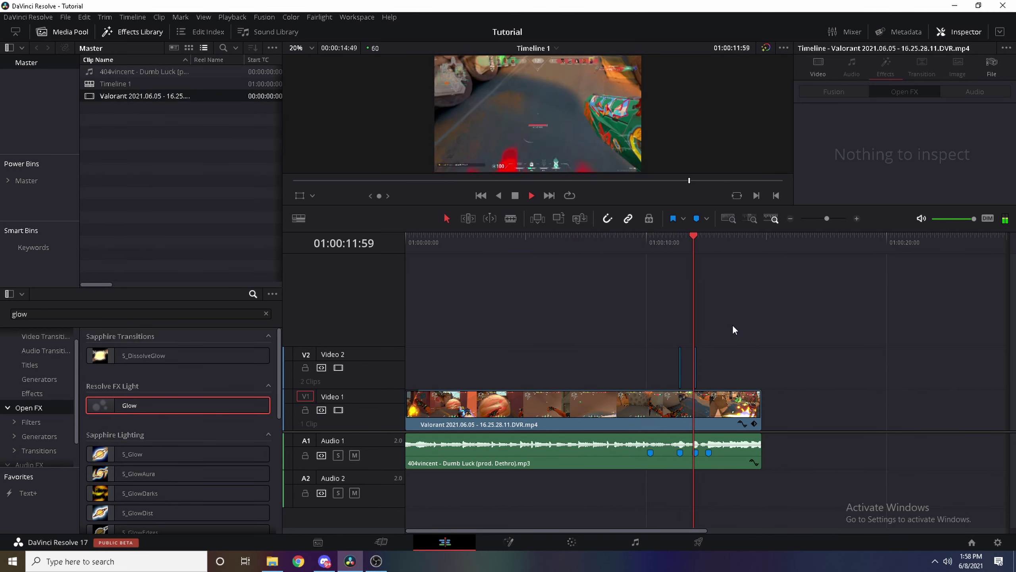
pyautogui.click(698, 248)
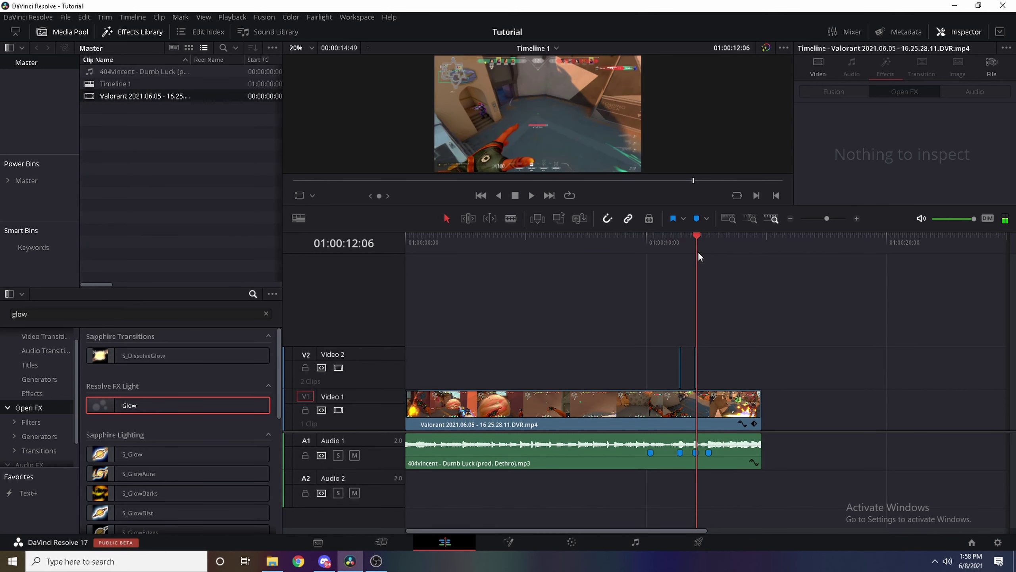
# With the playhead on Marker 4, select the Valorant clip and show its retime controls with Ctrl+R
pyautogui.moveTo(698, 251); pyautogui.dragTo(708, 256)
pyautogui.click(731, 400)
pyautogui.click(857, 219)
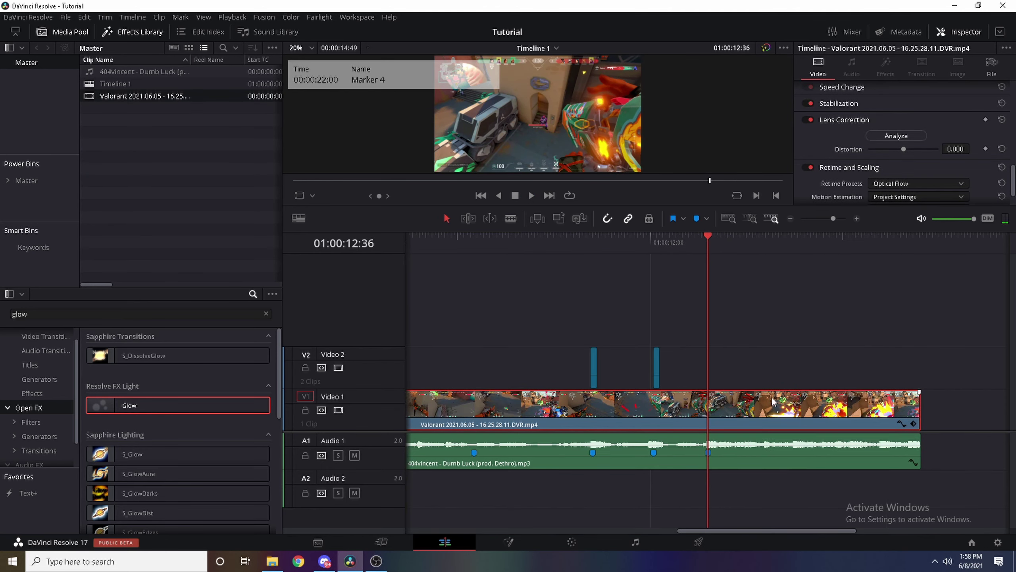
pyautogui.hotkey('ctrl', 'r')
pyautogui.hscroll(2, 741, 372)
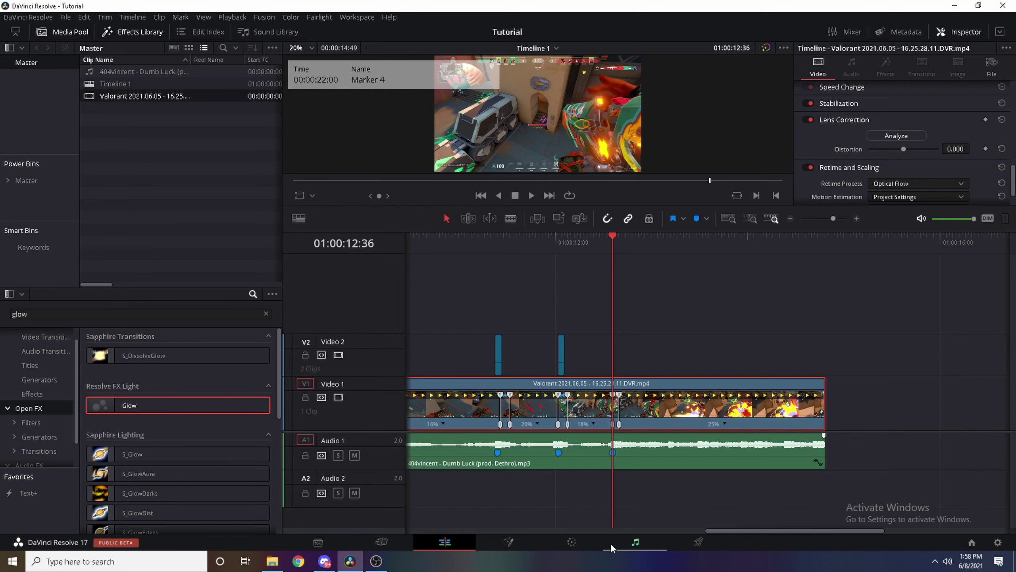
# In Fusion, add a Brightness/Contrast node between MediaIn1 and MediaOut1
pyautogui.click(510, 541)
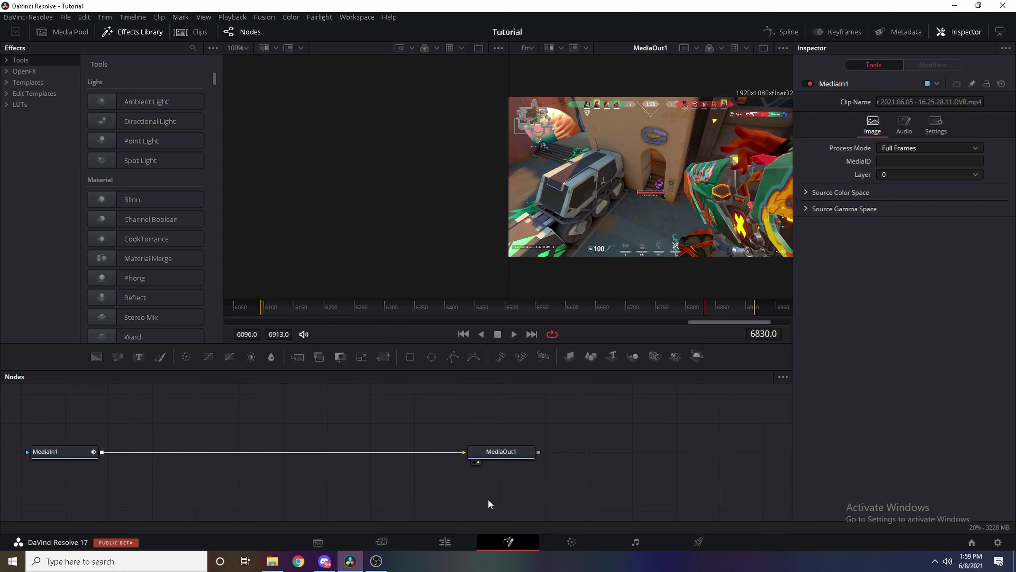
pyautogui.hotkey('shift', 'space')
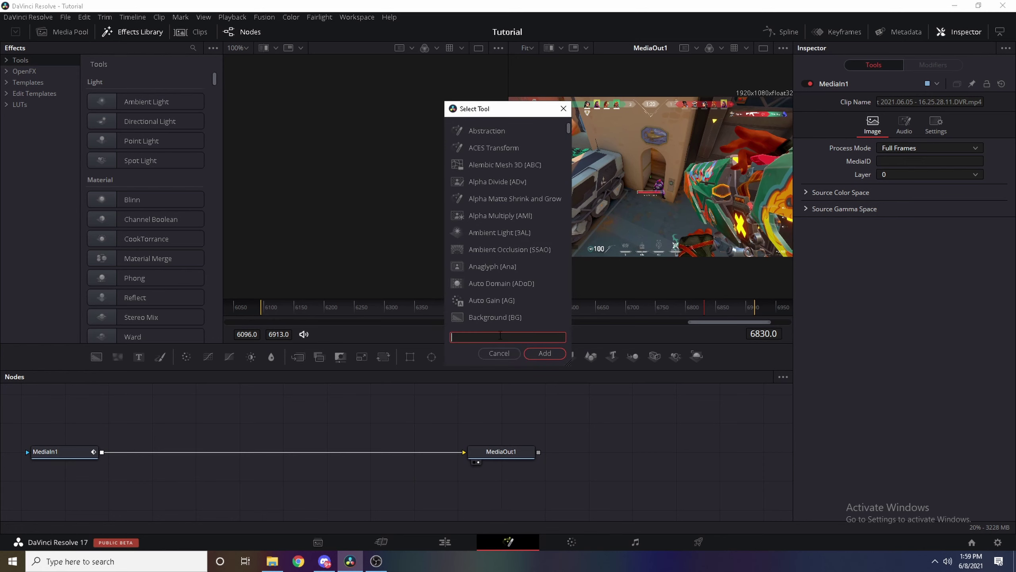
pyautogui.write('brig')
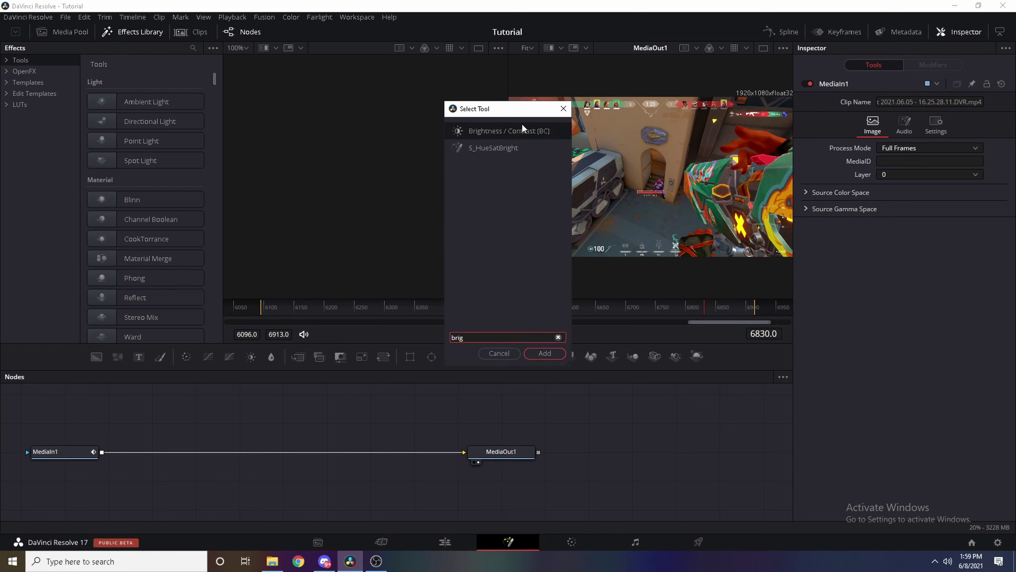
pyautogui.click(513, 135)
pyautogui.click(535, 355)
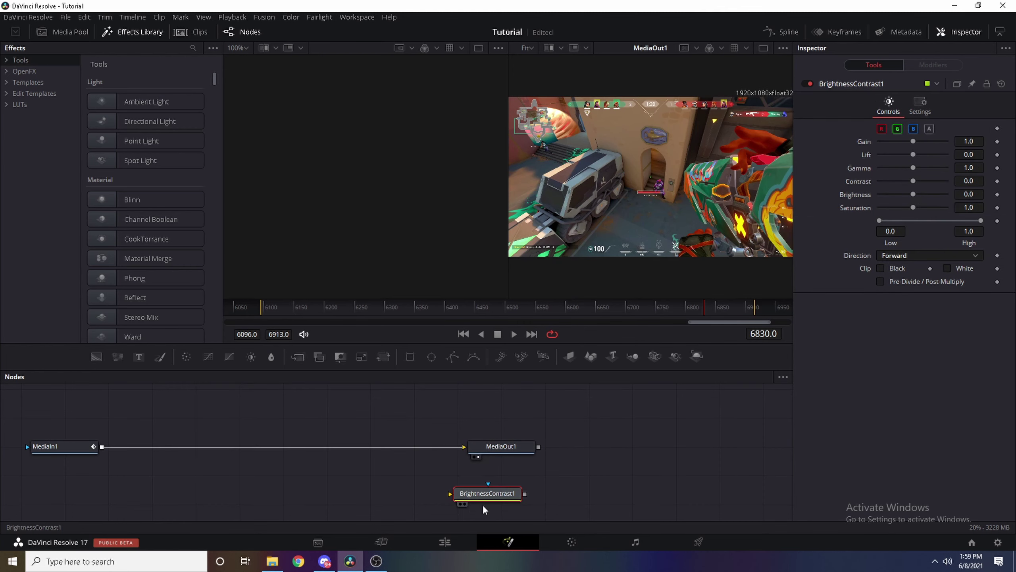
pyautogui.moveTo(494, 497); pyautogui.dragTo(312, 448)
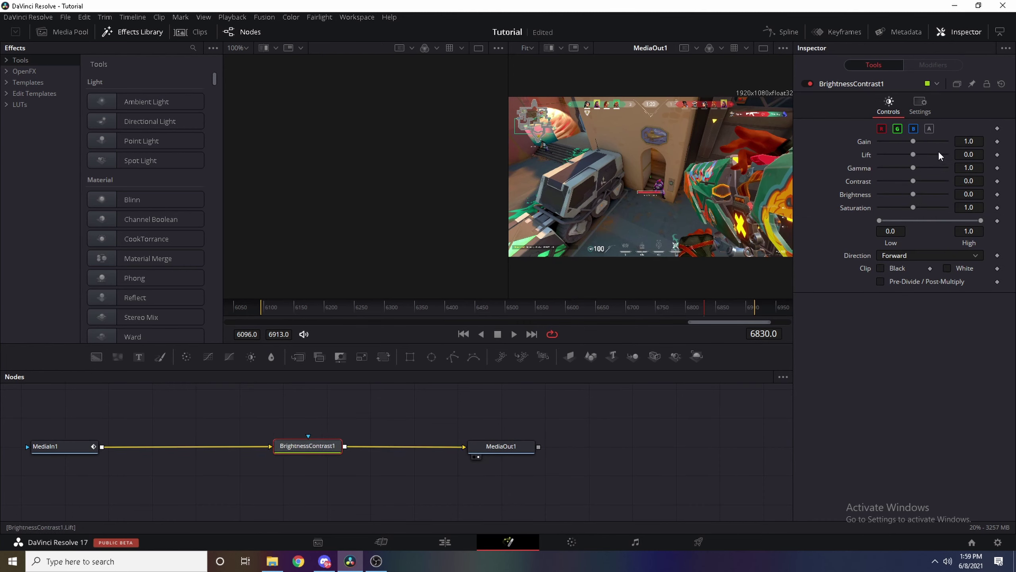
# Keyframe Brightness, set it to 0.35 at frame 6830, and return to the Edit page
pyautogui.click(998, 195)
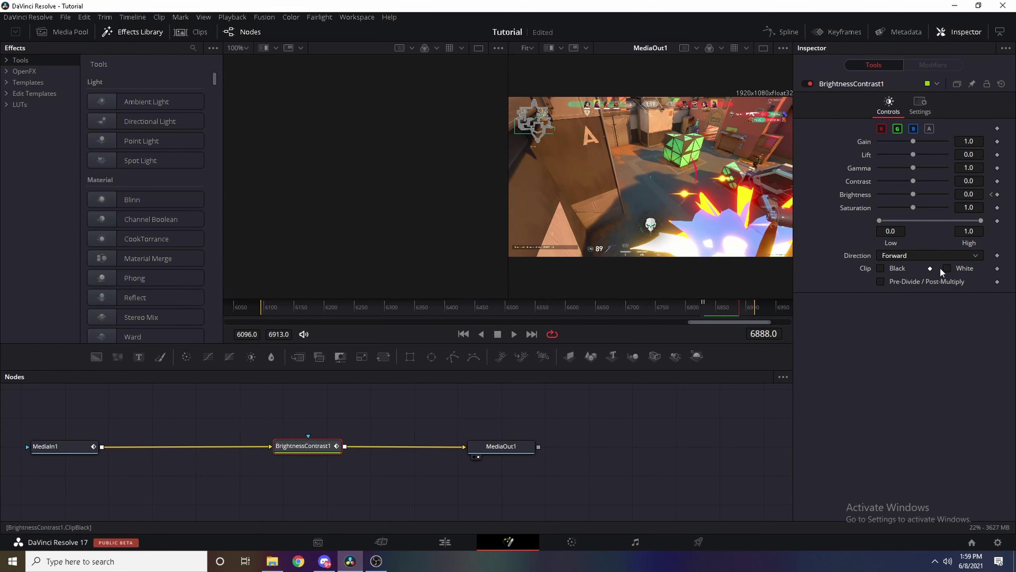
pyautogui.click(992, 195)
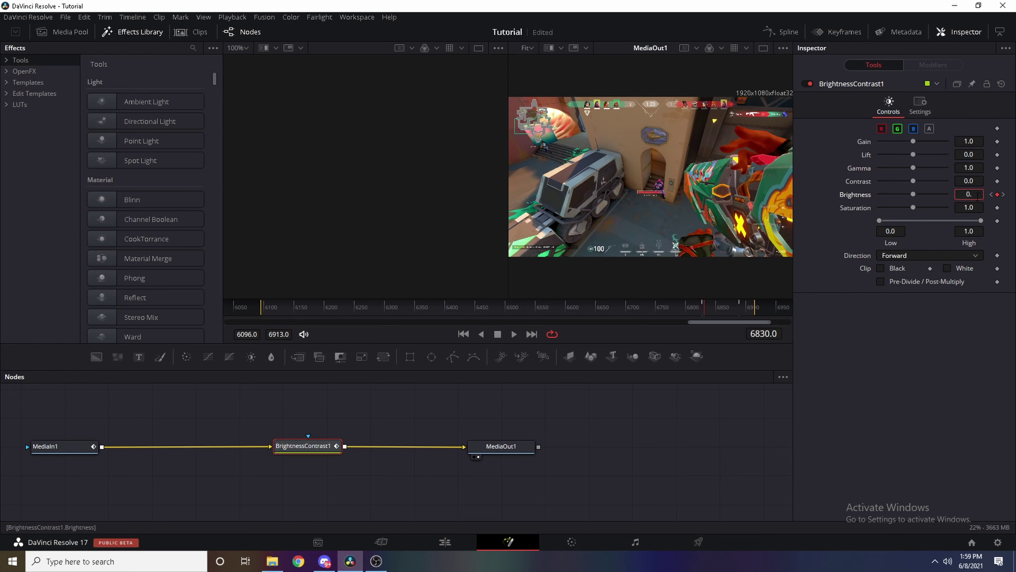
pyautogui.write('35')
pyautogui.press('Return')
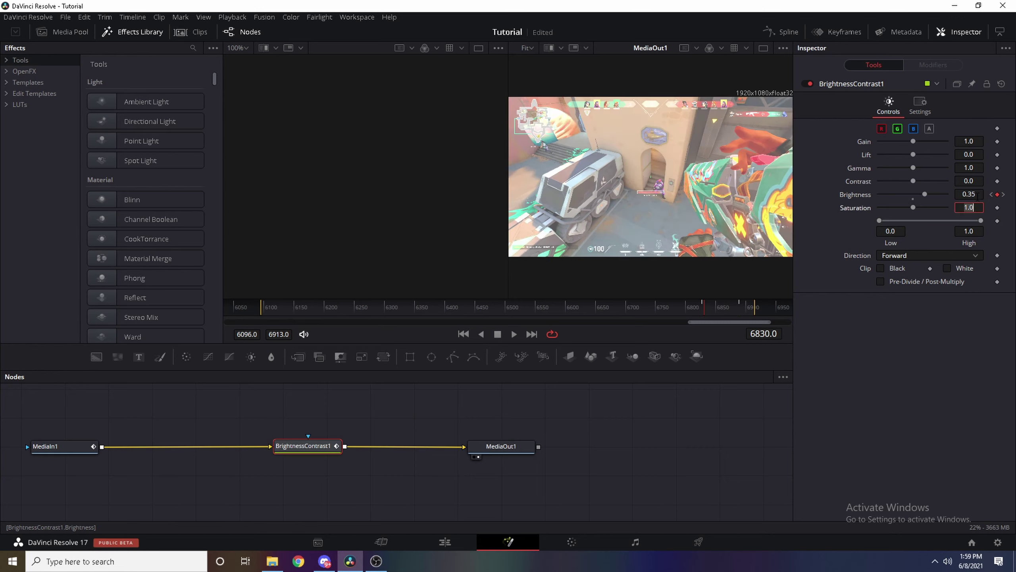
pyautogui.click(445, 541)
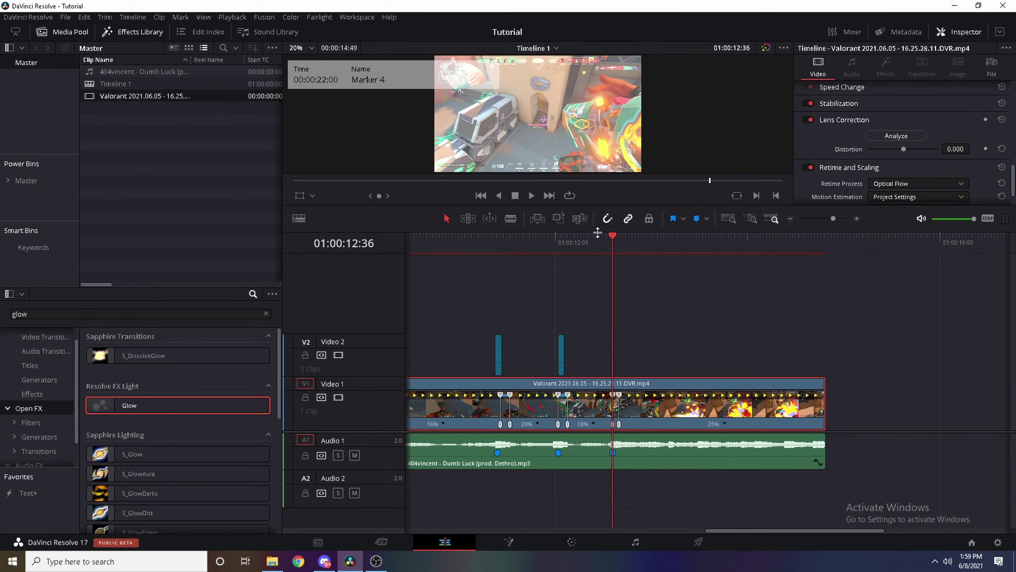
# Play the timeline from around 01:00:12 to preview the brightness flash
pyautogui.moveTo(599, 236); pyautogui.dragTo(554, 242)
pyautogui.click(572, 253)
pyautogui.press('space')
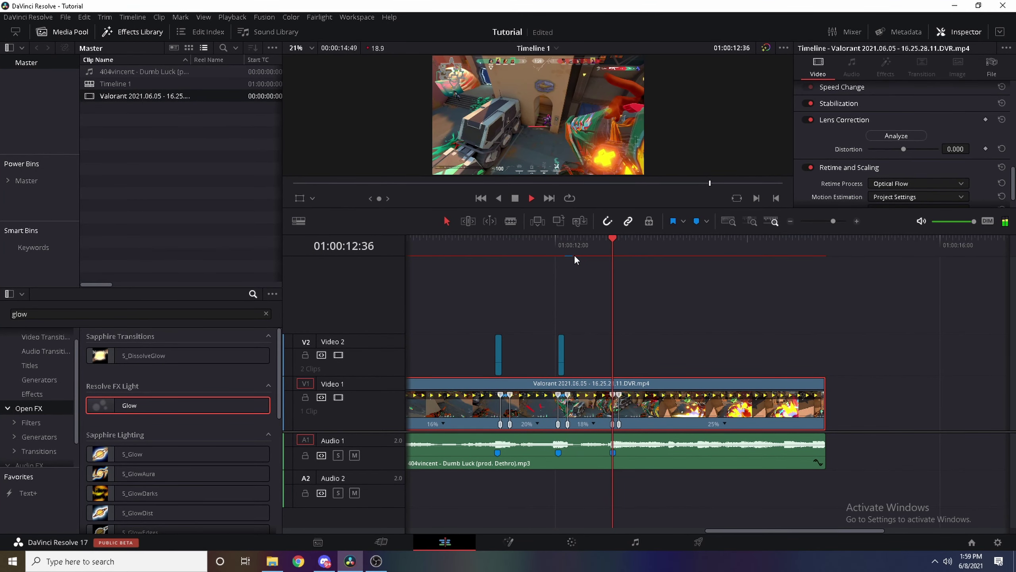
pyautogui.click(458, 259)
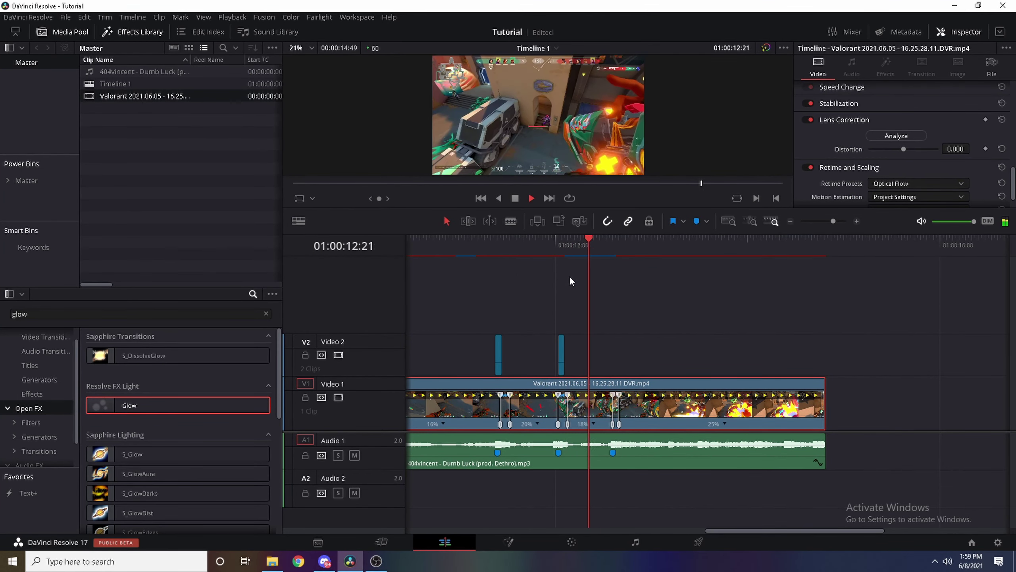
pyautogui.moveTo(592, 259); pyautogui.dragTo(441, 256)
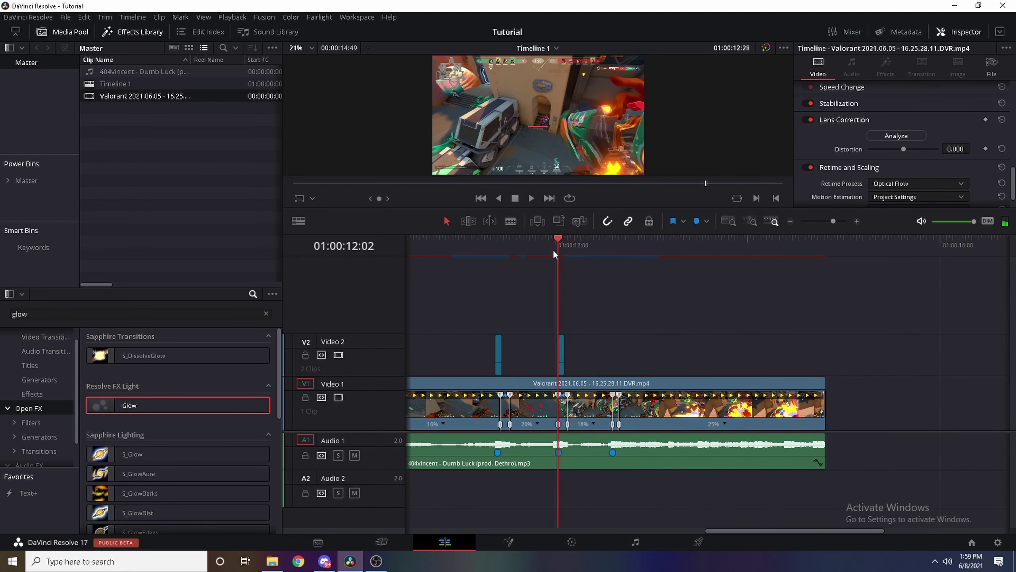
pyautogui.hotkey('ctrl', 'a')
# Set a lower Timeline Proxy resolution, replay, and park on Marker 4 with the Valorant clip selected
pyautogui.click(233, 17)
pyautogui.moveTo(385, 74)
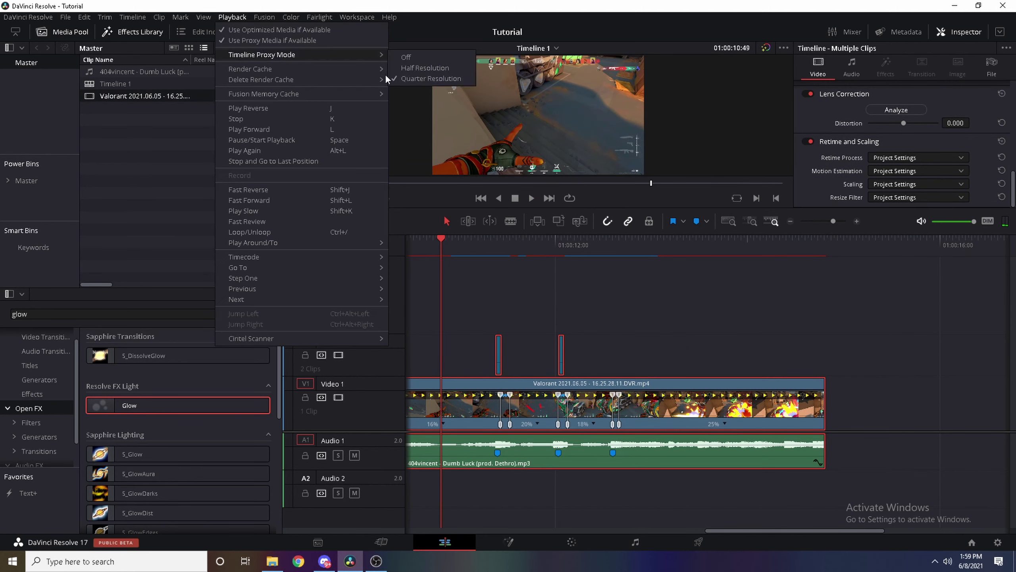
pyautogui.click(452, 78)
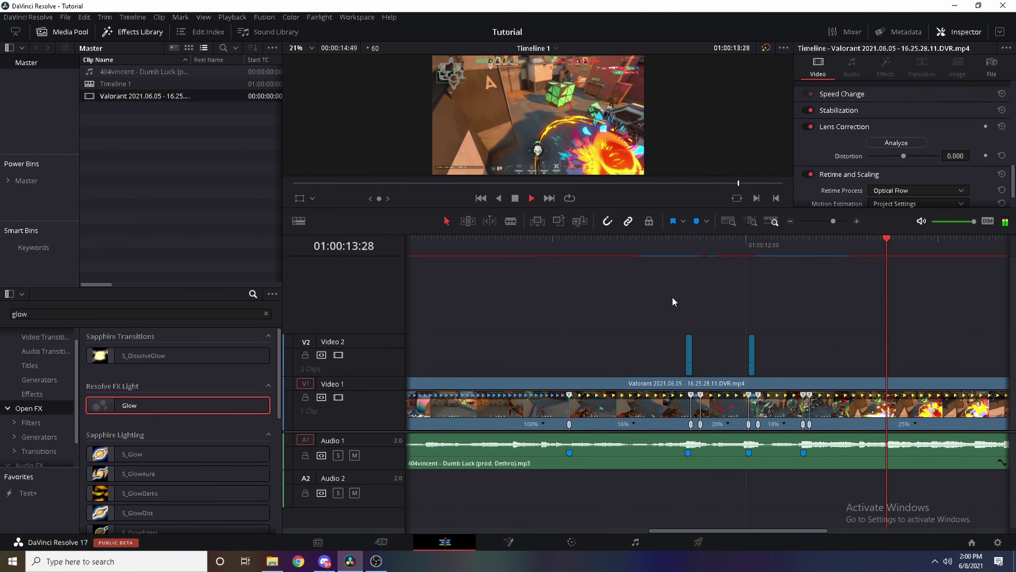
pyautogui.press('space')
pyautogui.moveTo(665, 266); pyautogui.dragTo(580, 250)
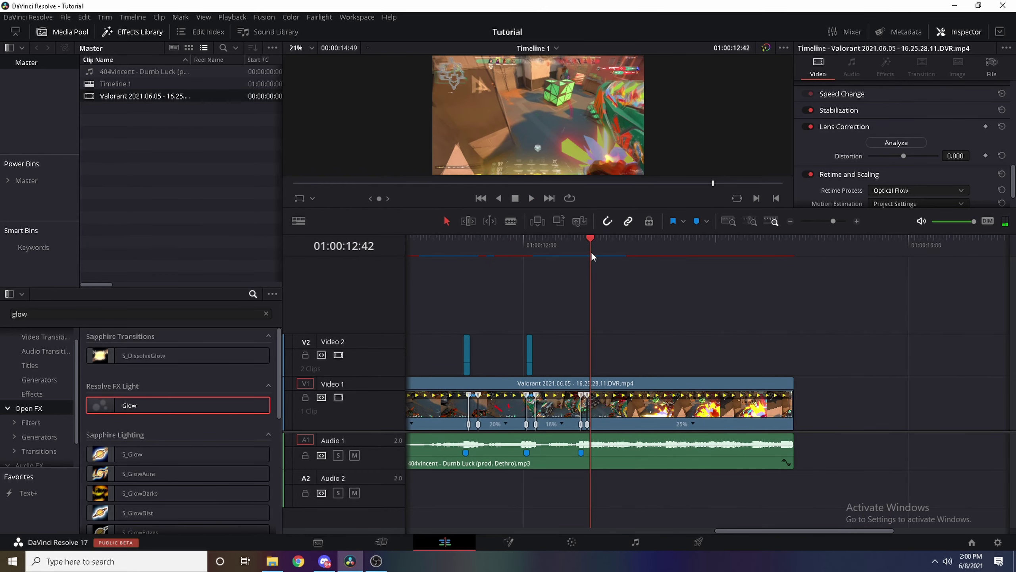
pyautogui.click(638, 409)
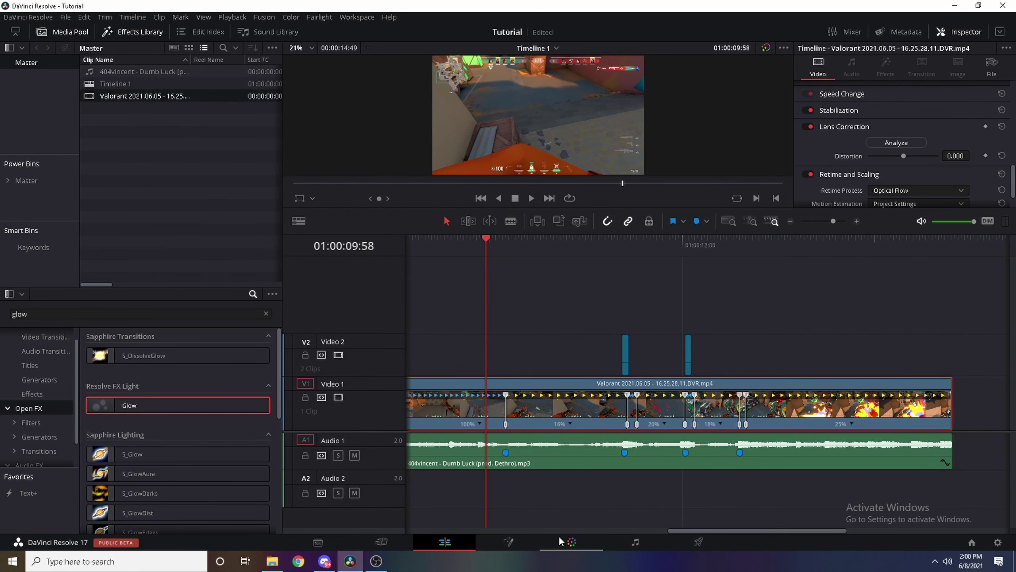
# On the Color page, set the clip's Primaries saturation to 70 and shadows to 1
pyautogui.click(572, 542)
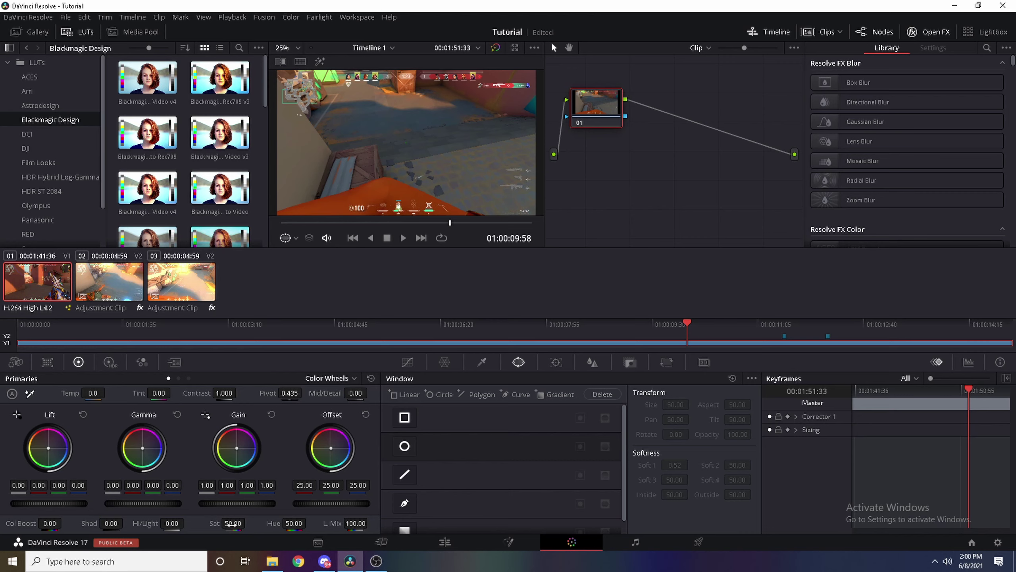
pyautogui.moveTo(233, 524); pyautogui.dragTo(239, 524)
pyautogui.click(233, 523)
pyautogui.write('70')
pyautogui.press('Return')
pyautogui.press('Tab')
pyautogui.doubleClick(115, 523)
pyautogui.write('10')
# Back on the Edit page, play the graded clip
pyautogui.click(445, 542)
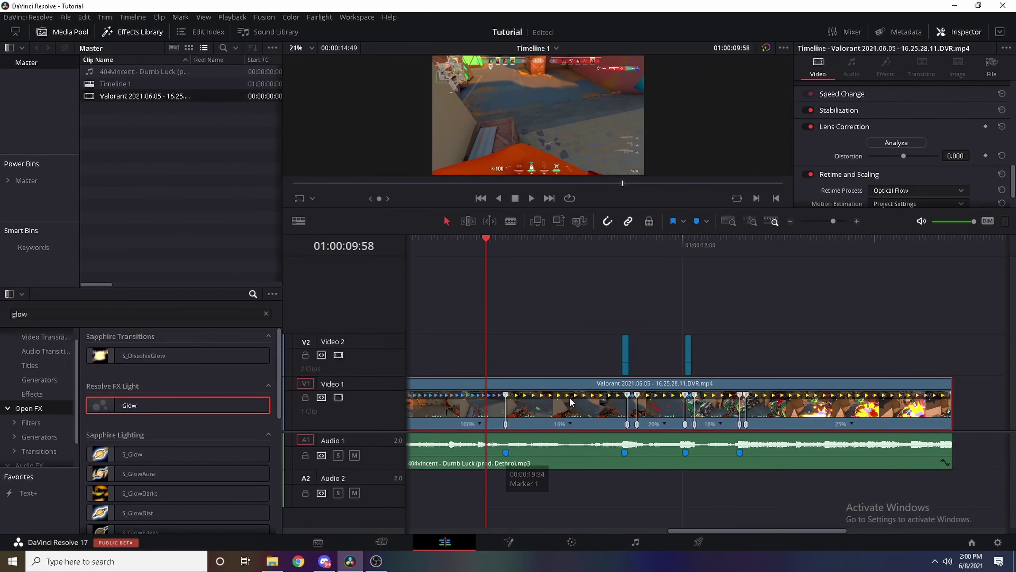
pyautogui.press('space')
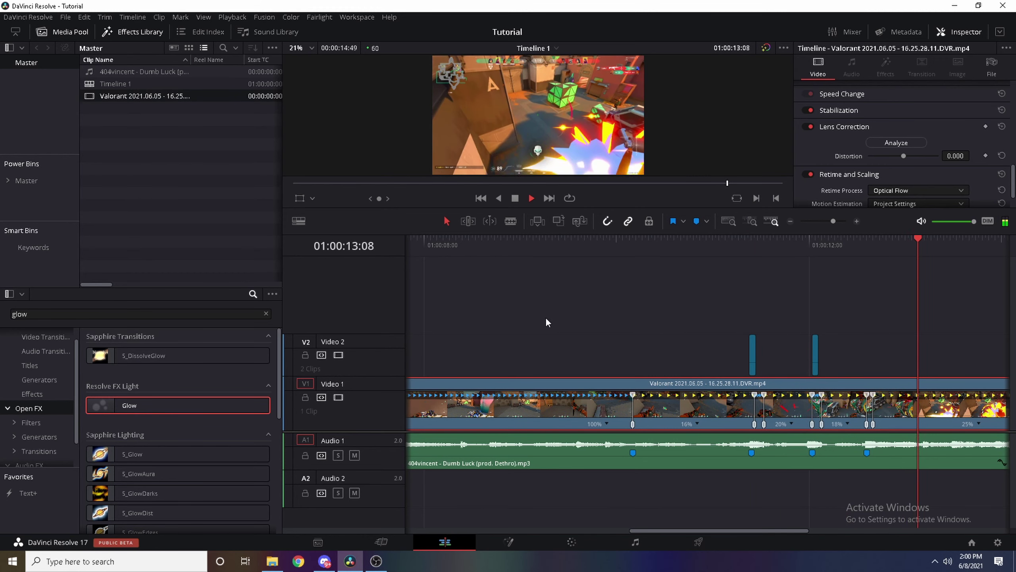
pyautogui.press('space')
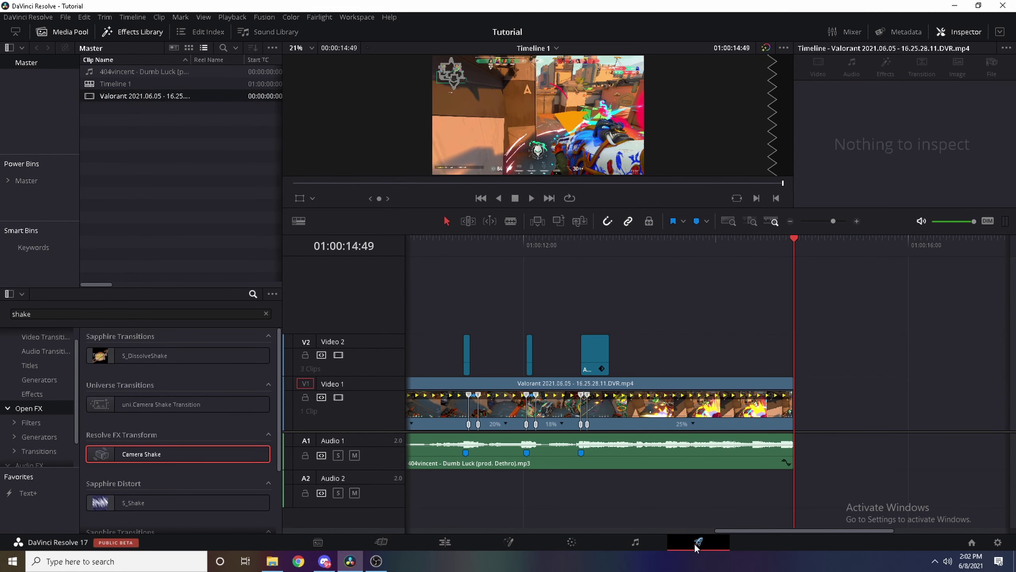
# On the Deliver page, set Format to MP4 and a Custom resolution of 2560x1440
pyautogui.click(698, 542)
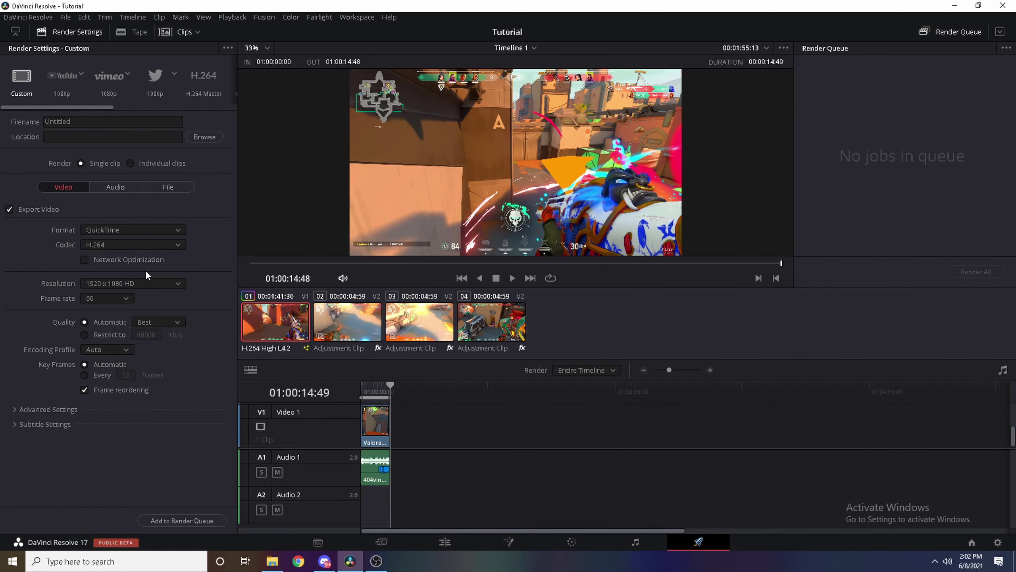
pyautogui.click(149, 229)
pyautogui.click(134, 310)
pyautogui.click(141, 282)
pyautogui.click(99, 297)
pyautogui.click(105, 298)
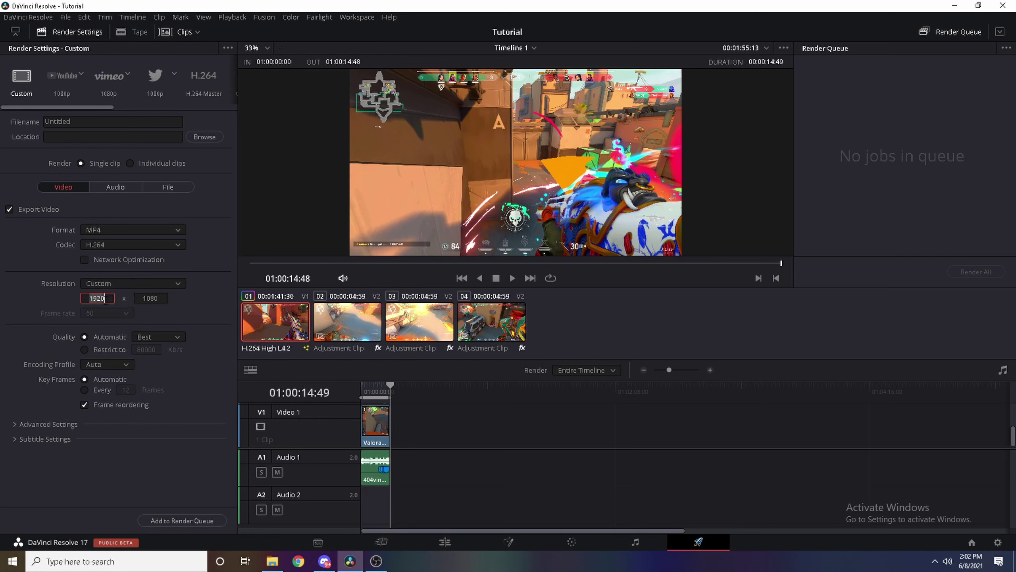
pyautogui.press('Tab')
pyautogui.write('1')
# Restrict the bitrate to 100000 Kb/s and set key frames every 31
pyautogui.click(96, 350)
pyautogui.click(142, 349)
pyautogui.write('100000')
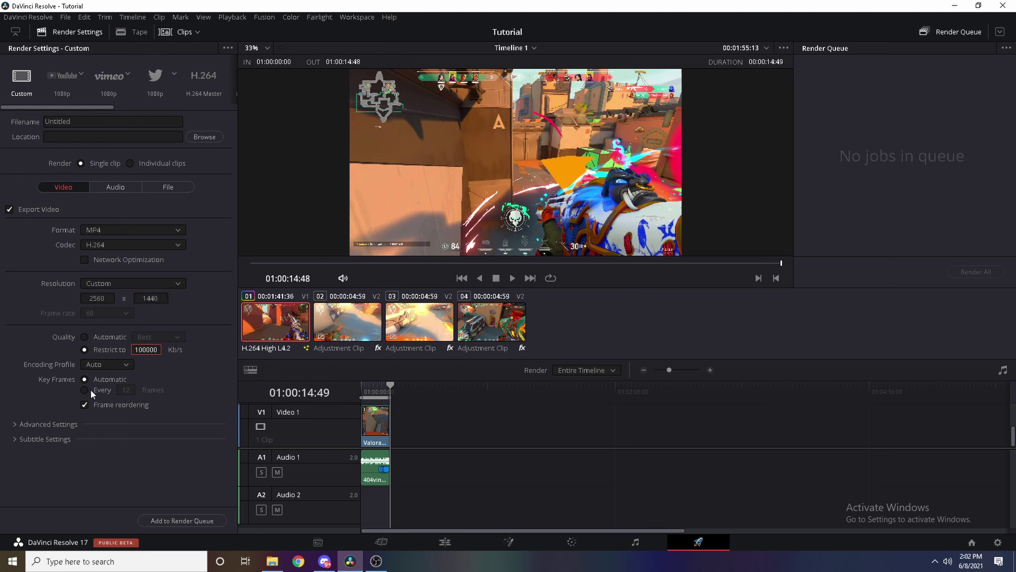
pyautogui.click(85, 389)
pyautogui.write('31')
pyautogui.click(38, 424)
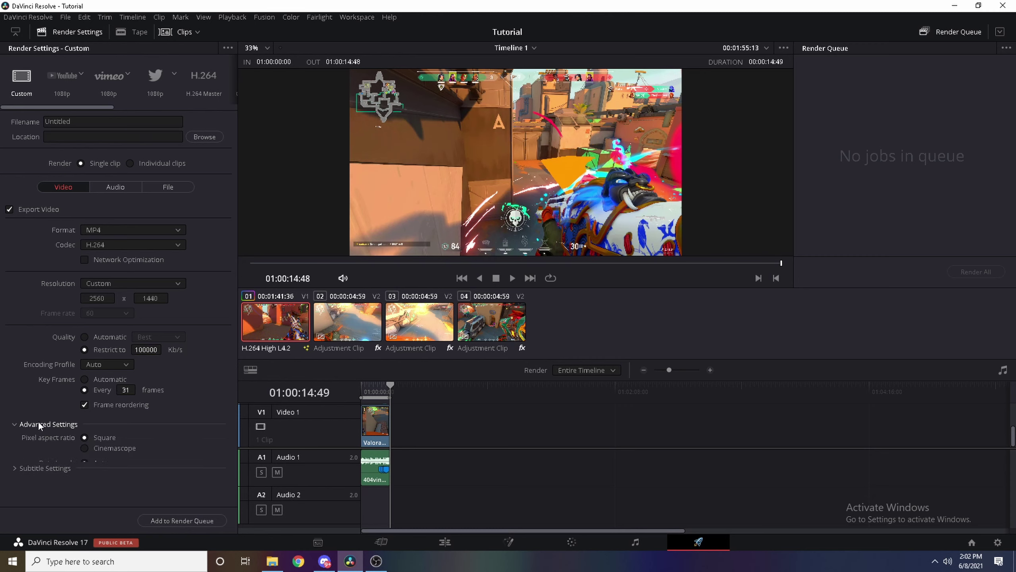
pyautogui.scroll(-3, 7, 340)
pyautogui.scroll(-2, 2, 338)
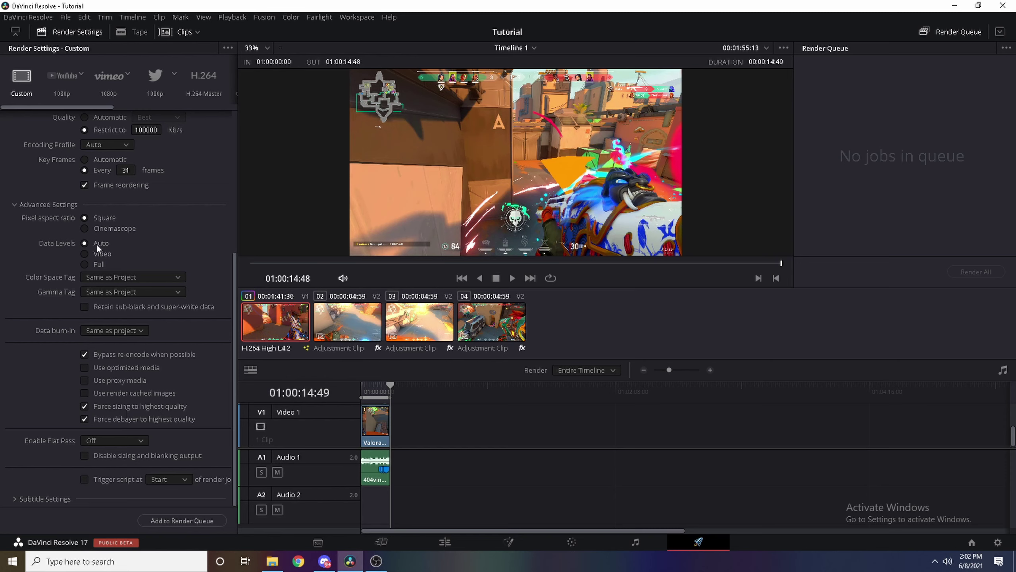
pyautogui.click(47, 205)
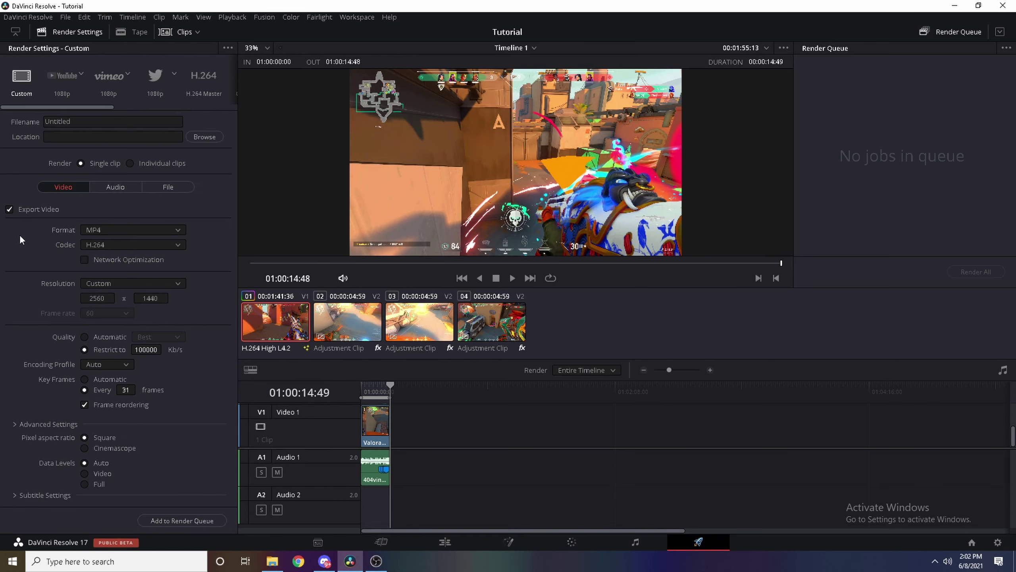
# Name the render file 'Youtube tutorial'
pyautogui.click(83, 123)
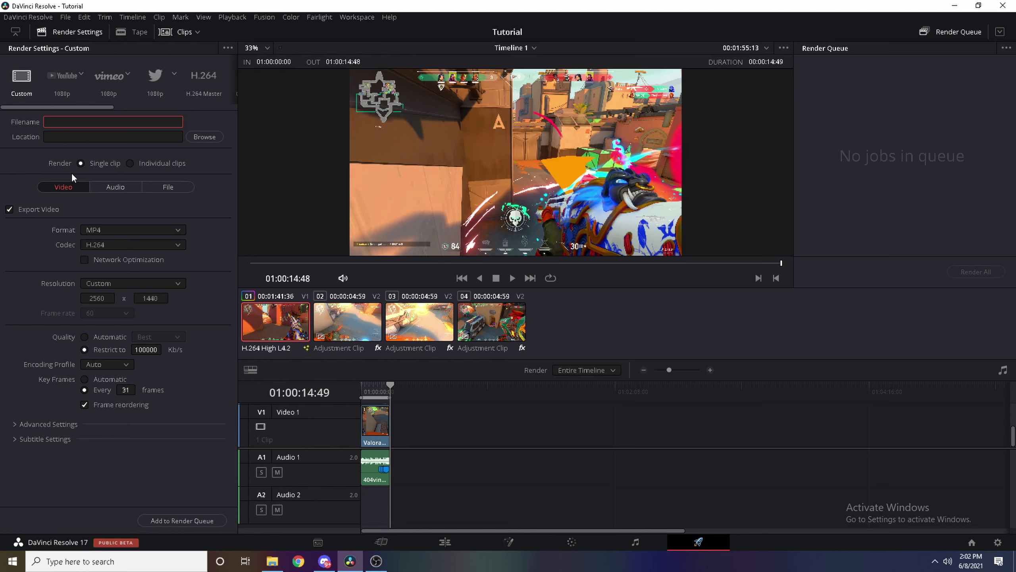
pyautogui.write('Youtube tut')
pyautogui.write('orial')
pyautogui.click(499, 457)
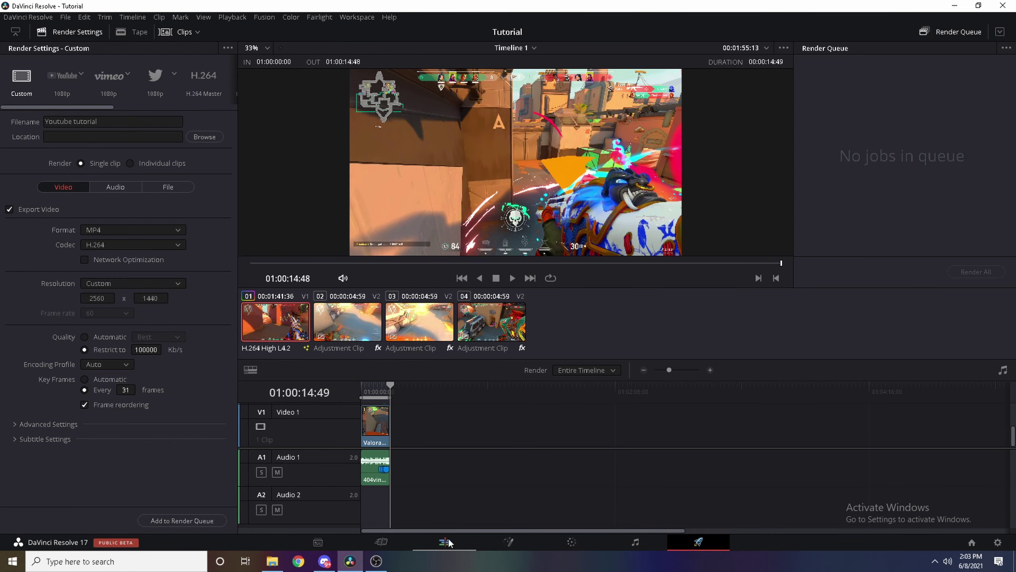
# Save the render to the Videos folder, add it to the queue as Job 1, and render
pyautogui.click(206, 520)
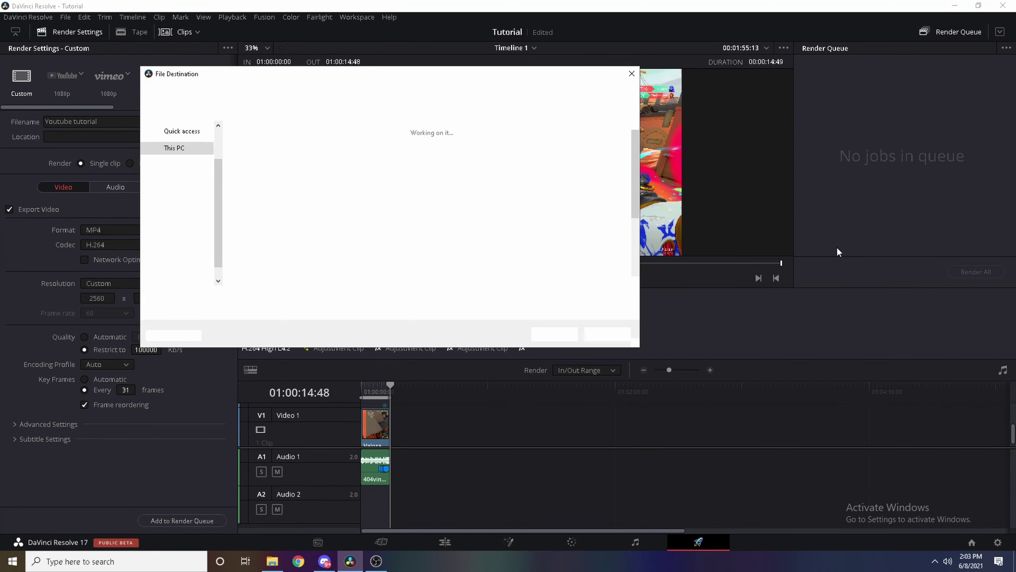
pyautogui.click(553, 334)
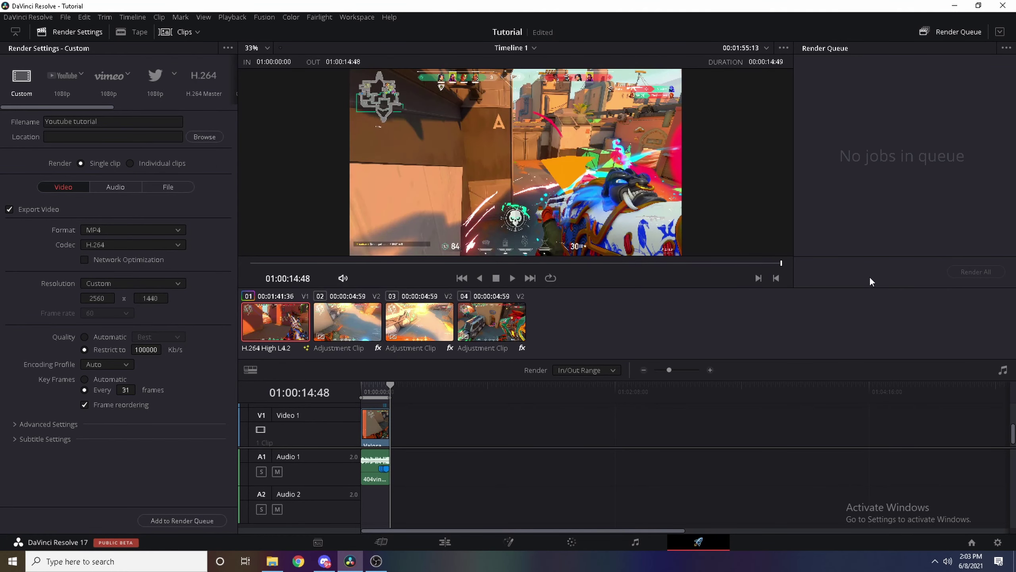
pyautogui.click(600, 344)
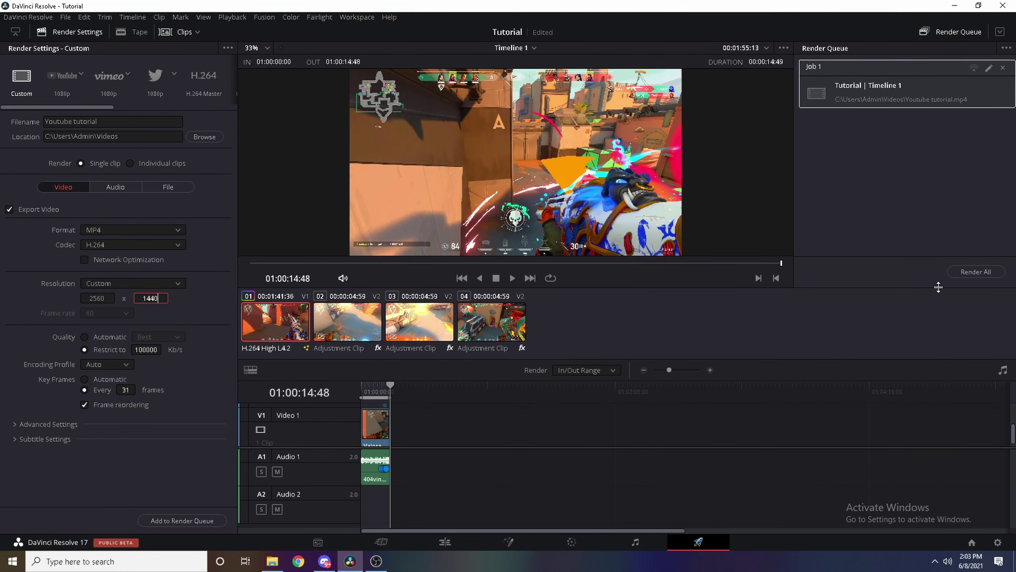
pyautogui.click(982, 273)
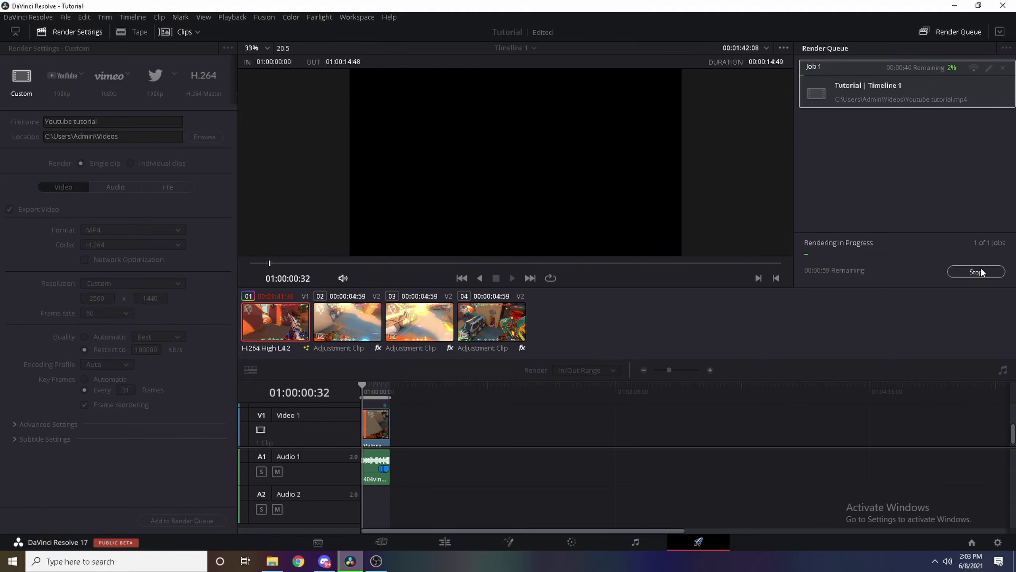